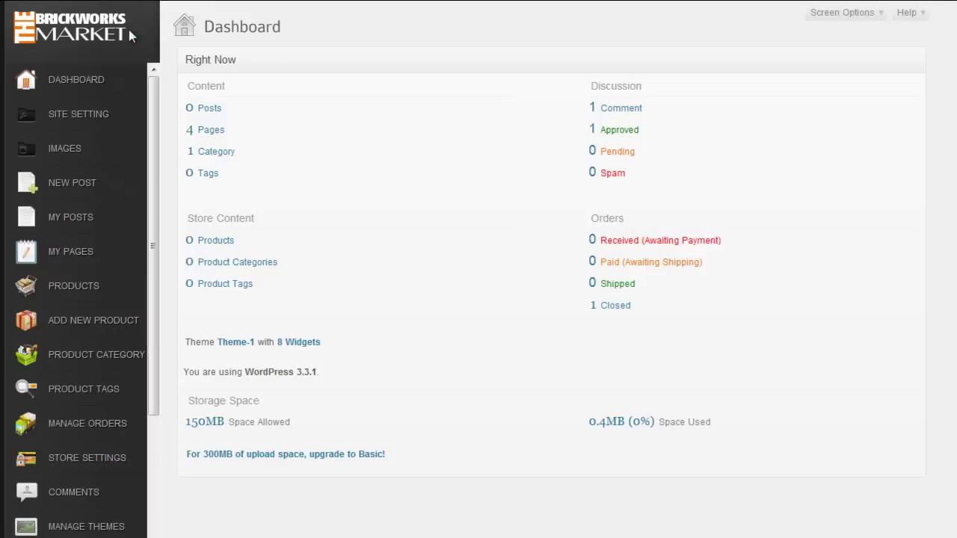
# Step: Open the Theme-1 Options page from Customise Theme in the sidebar
pyautogui.moveTo(153, 314); pyautogui.dragTo(156, 459)
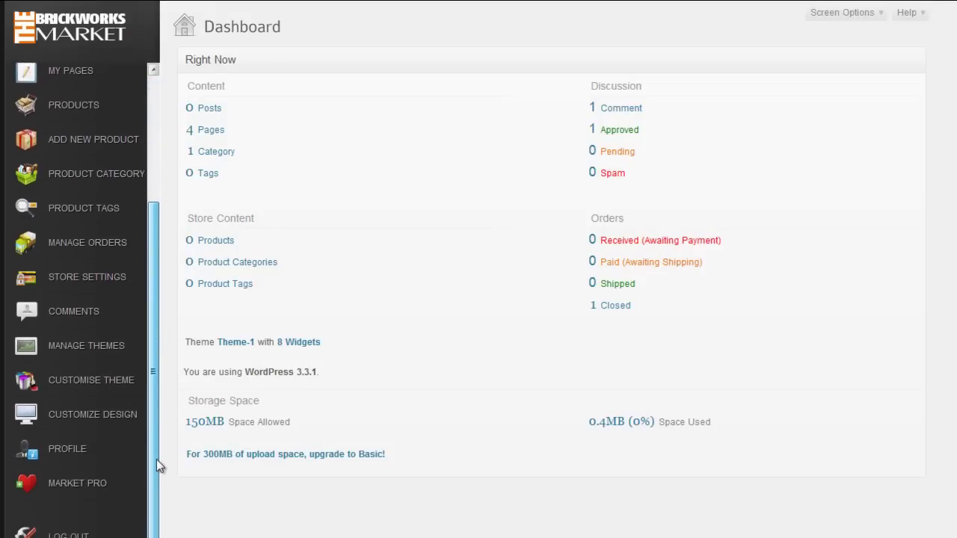
pyautogui.click(107, 387)
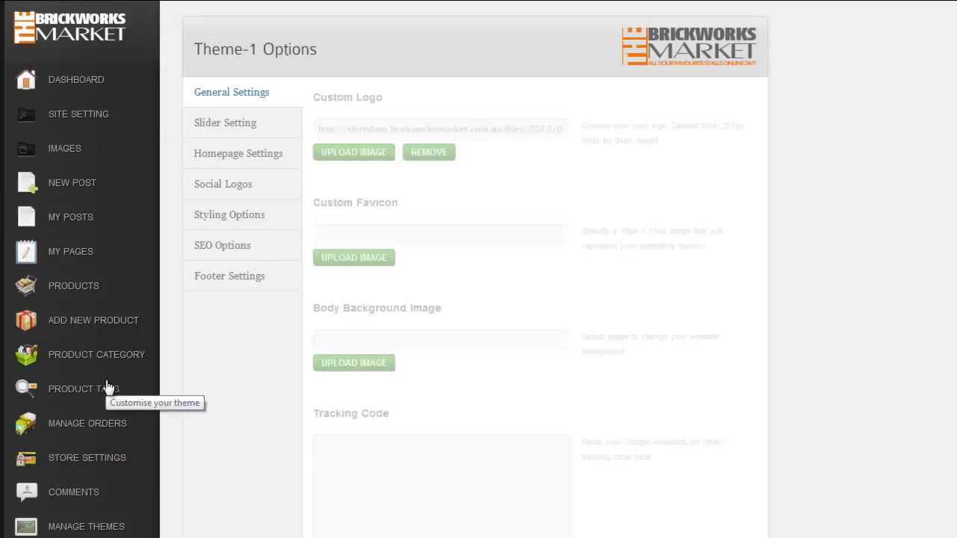
# Step: Upload the shirt shop logo, the S icon favicon and the light wood body background
pyautogui.click(354, 153)
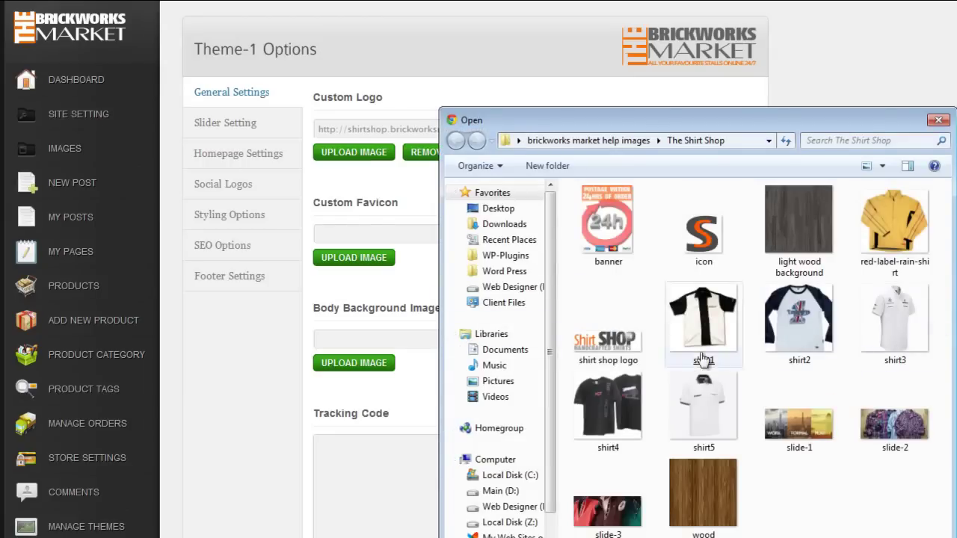
pyautogui.doubleClick(598, 340)
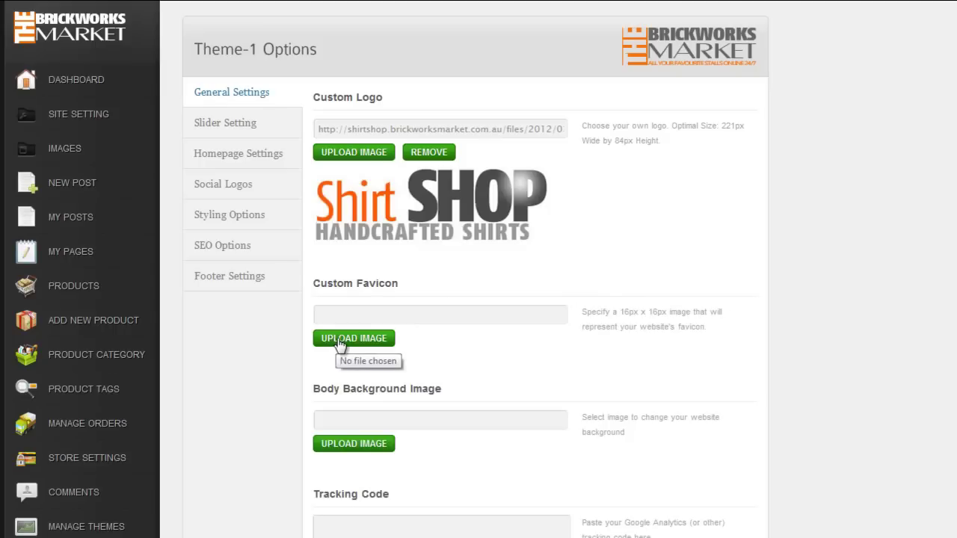
pyautogui.click(340, 345)
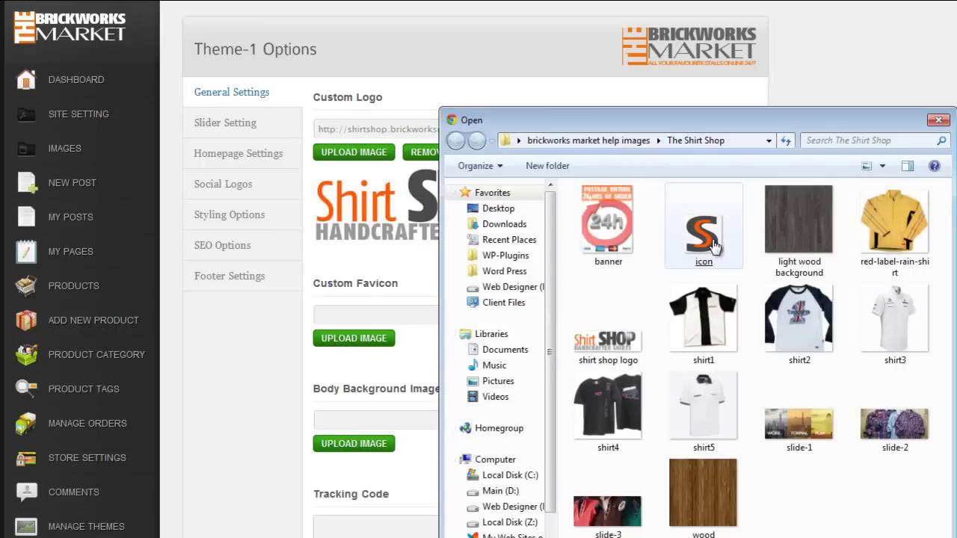
pyautogui.doubleClick(714, 247)
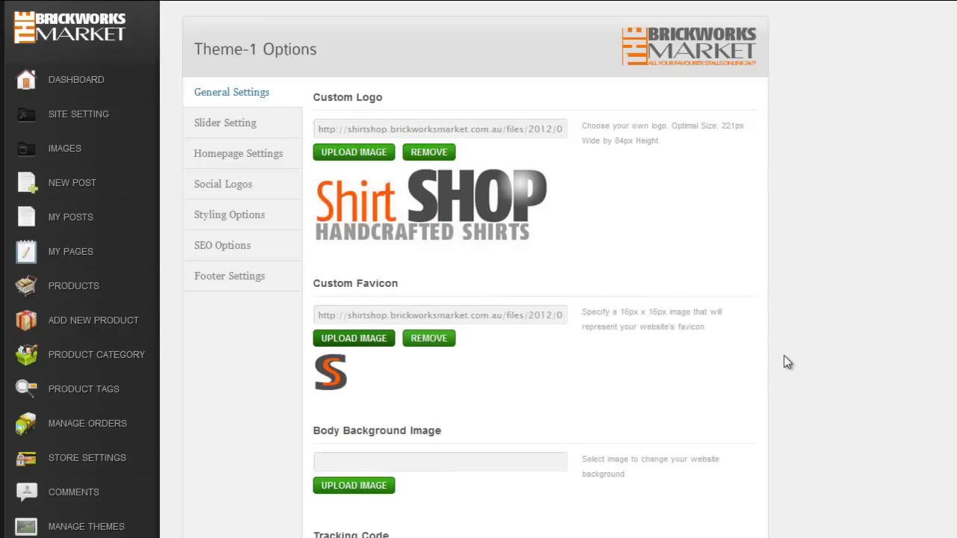
pyautogui.click(351, 487)
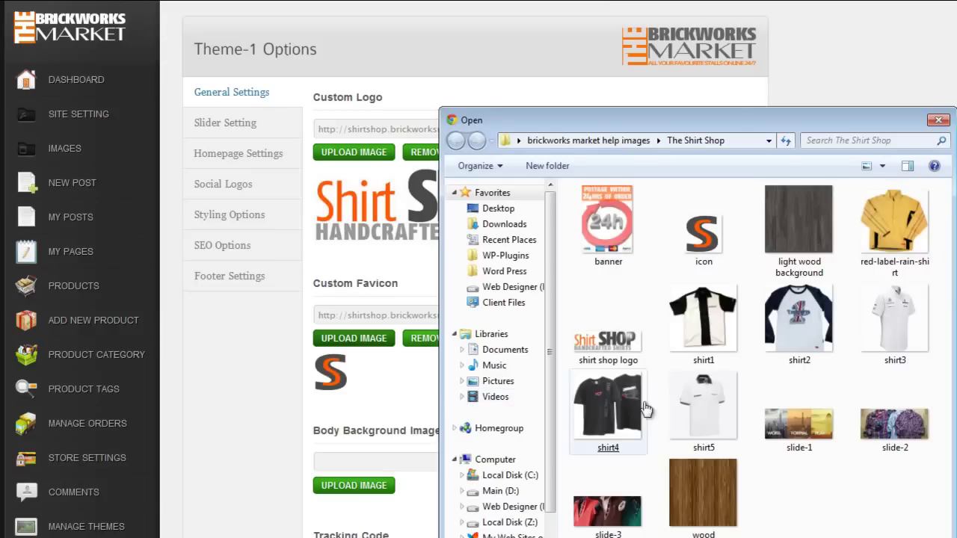
pyautogui.doubleClick(797, 228)
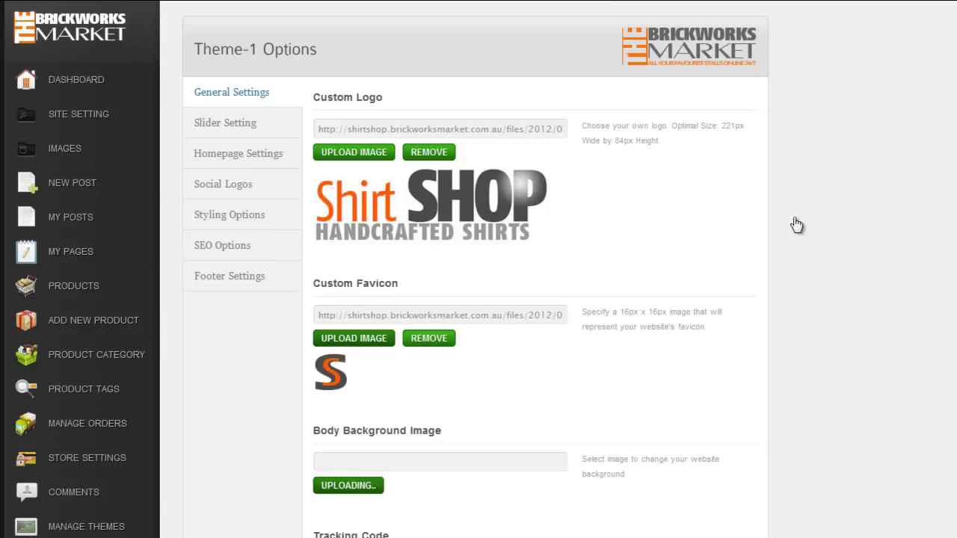
pyautogui.scroll(-6, 858, 232)
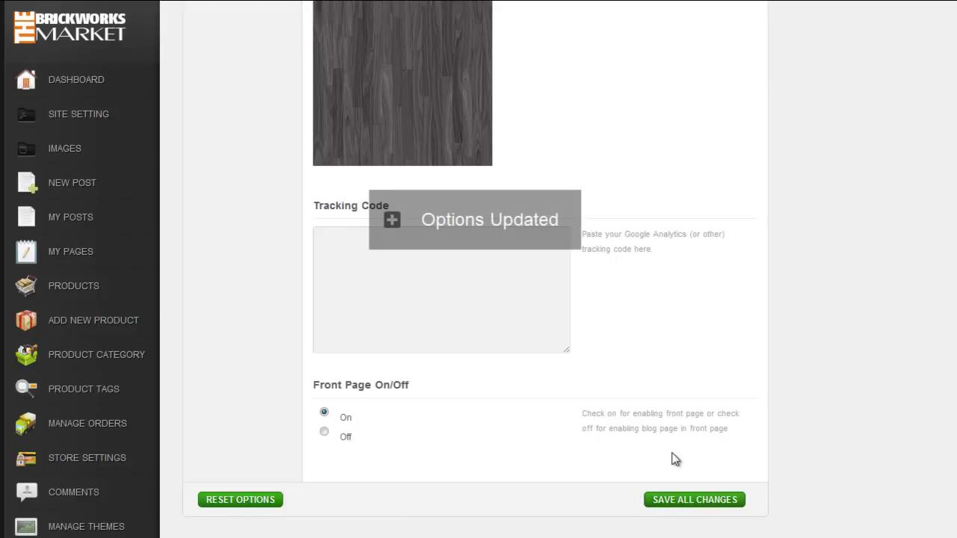
pyautogui.scroll(7, 672, 456)
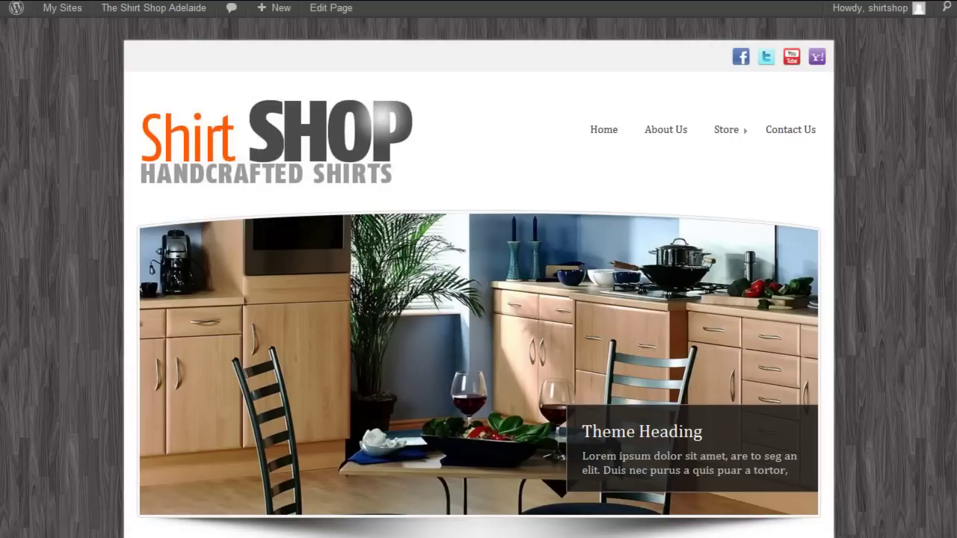
pyautogui.scroll(-6, 479, 299)
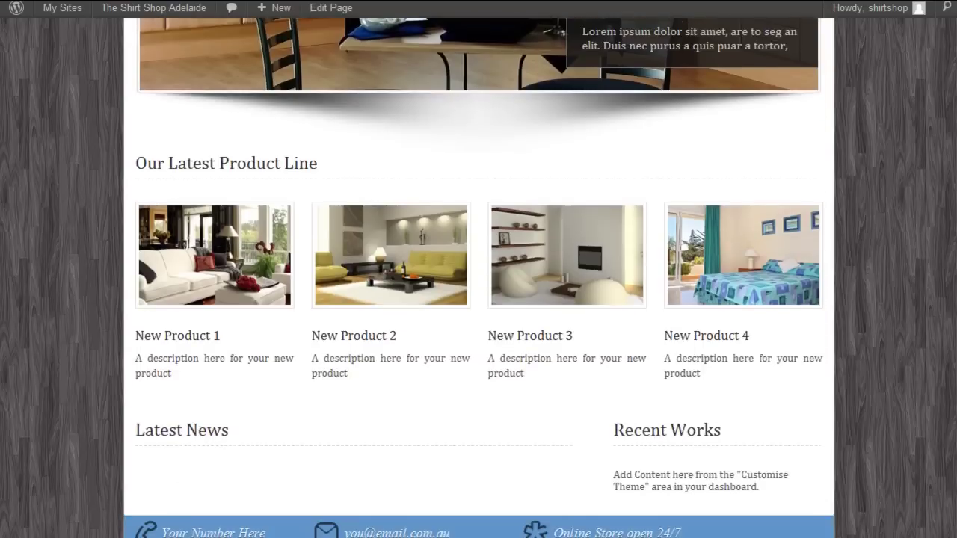
pyautogui.scroll(-3, 479, 299)
pyautogui.scroll(10, 478, 299)
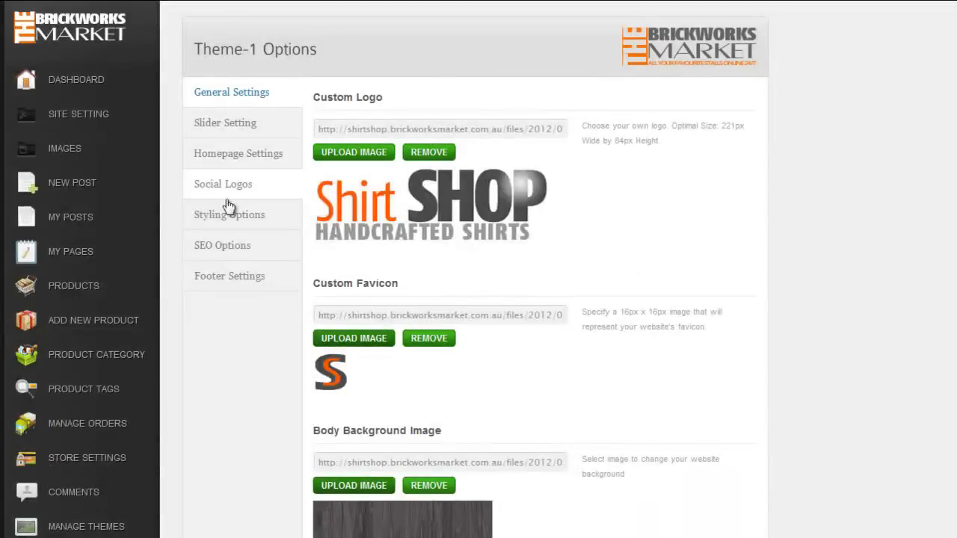
# Step: Set the Theme Stylesheet to orange in Styling Options, save and preview the shop
pyautogui.click(231, 216)
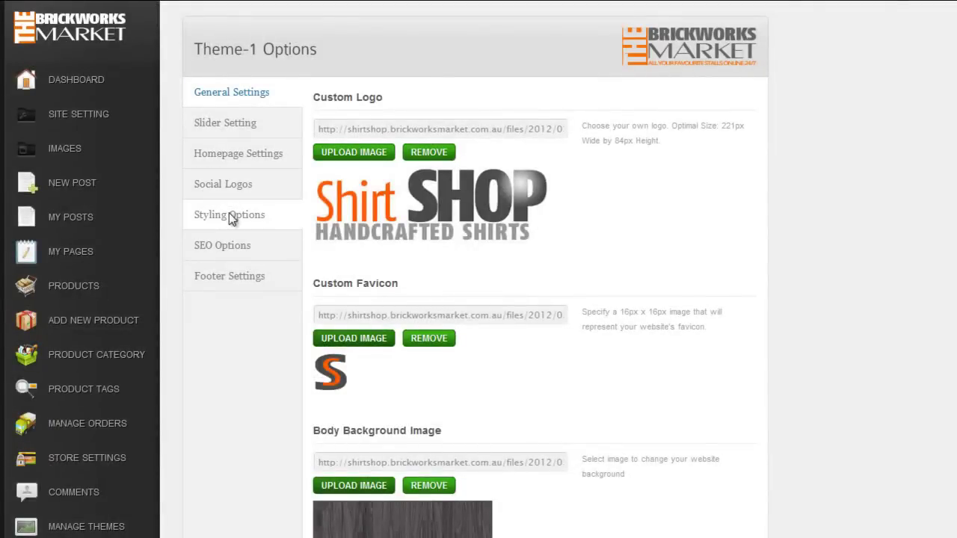
pyautogui.click(560, 129)
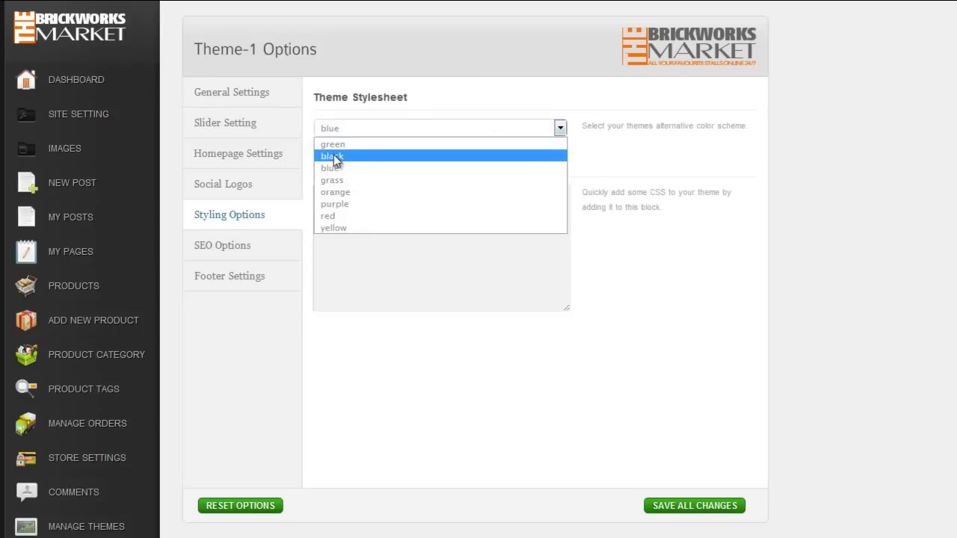
pyautogui.click(339, 192)
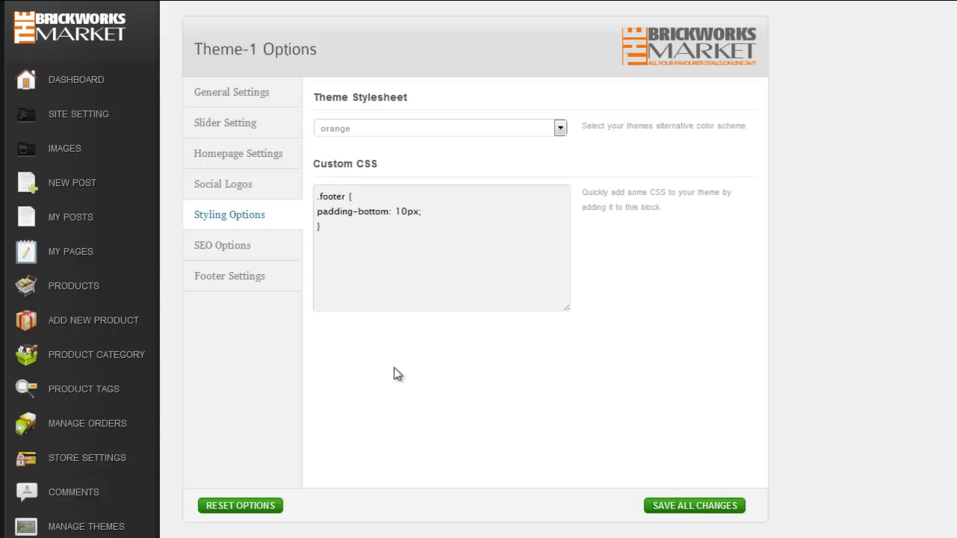
pyautogui.click(673, 508)
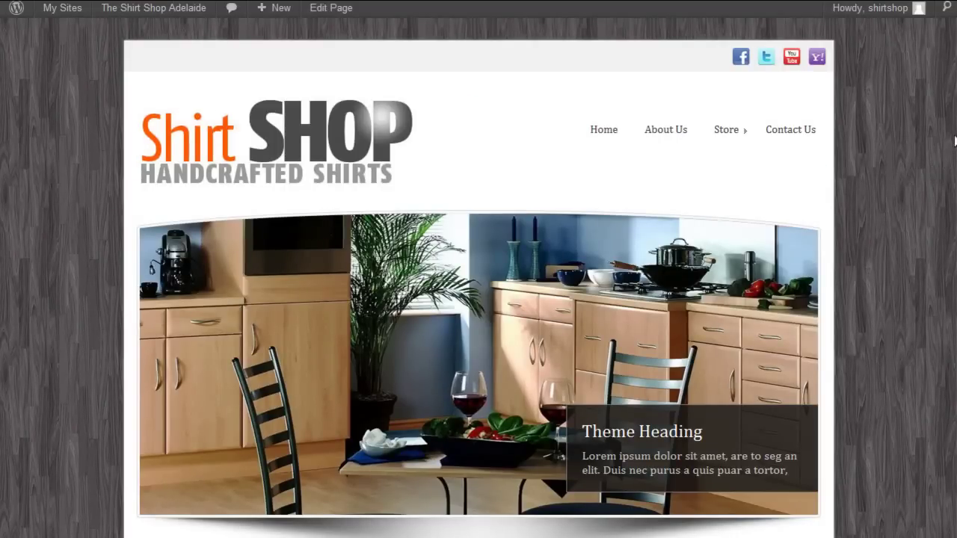
pyautogui.scroll(-10, 479, 299)
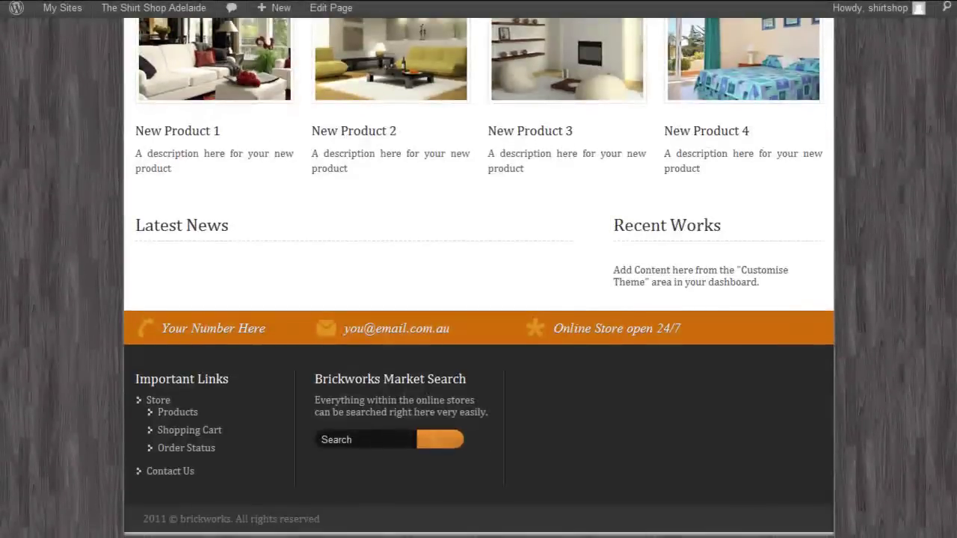
pyautogui.scroll(10, 478, 299)
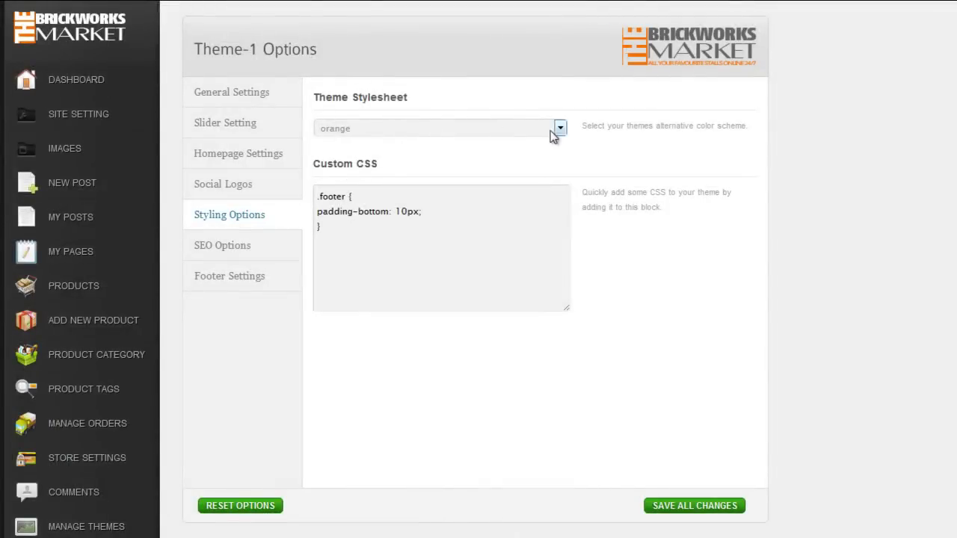
# Step: Switch the Theme Stylesheet to black, save all changes and preview the shop
pyautogui.click(559, 129)
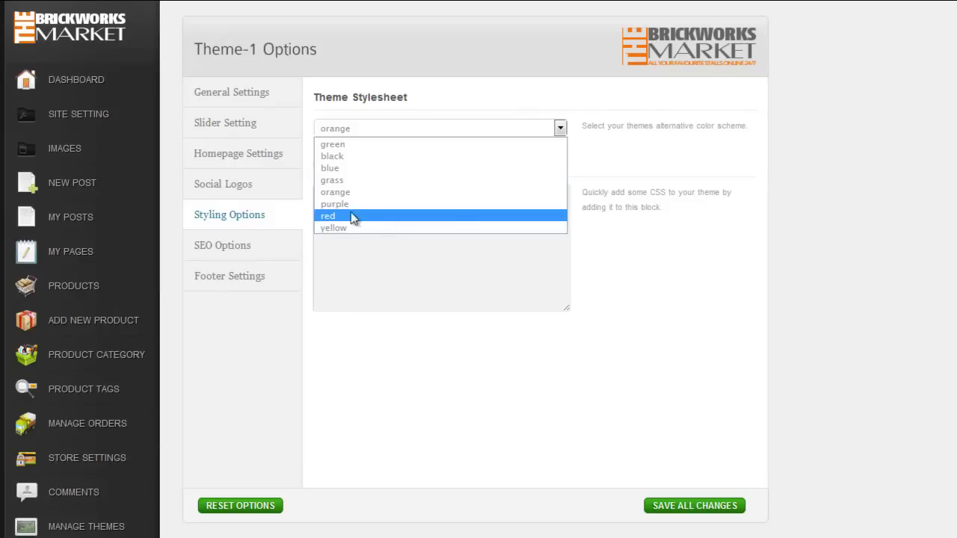
pyautogui.click(343, 159)
pyautogui.click(686, 506)
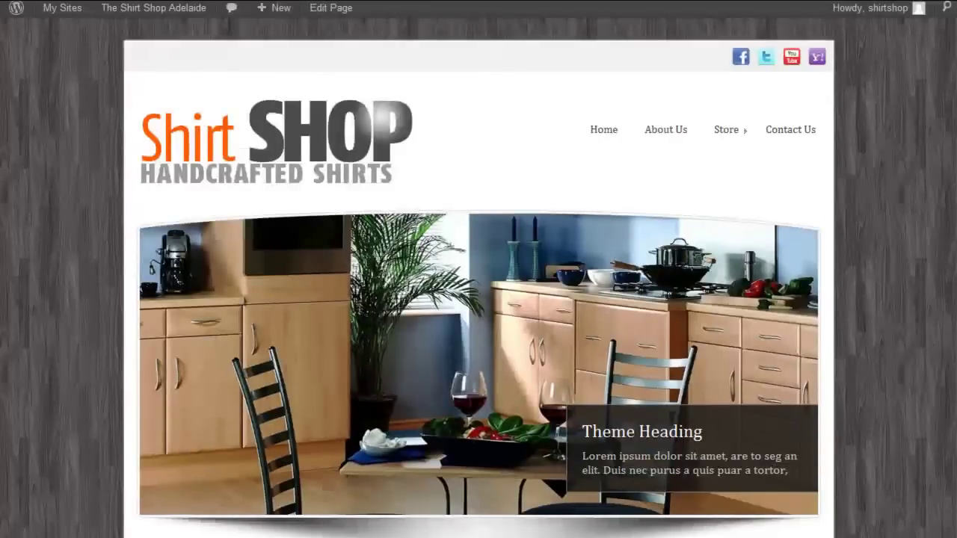
pyautogui.scroll(-8, 479, 277)
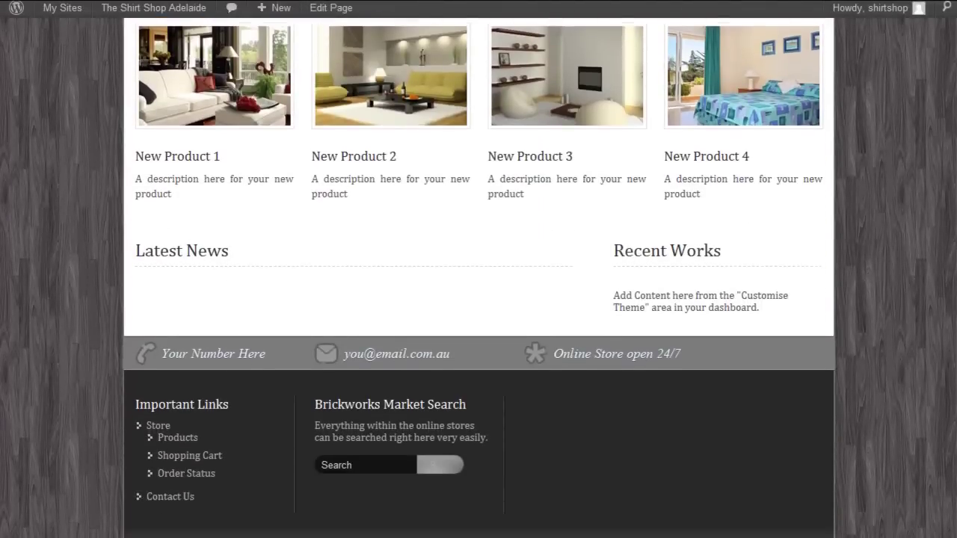
pyautogui.scroll(6, 478, 277)
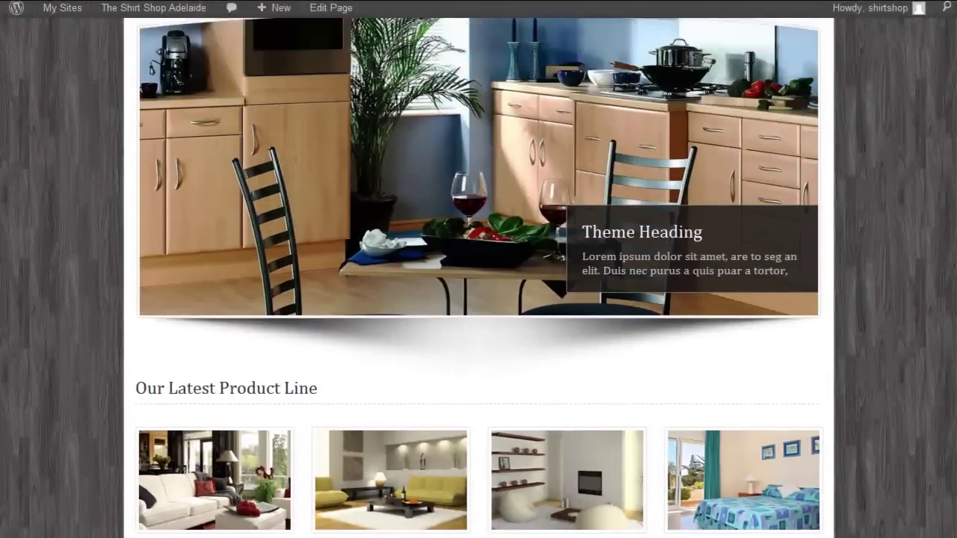
pyautogui.scroll(4, 478, 277)
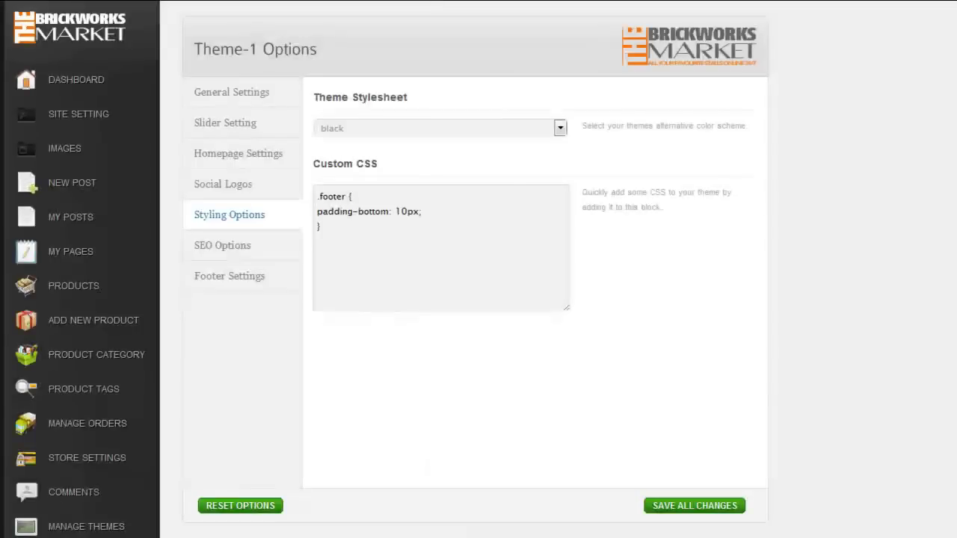
pyautogui.click(228, 127)
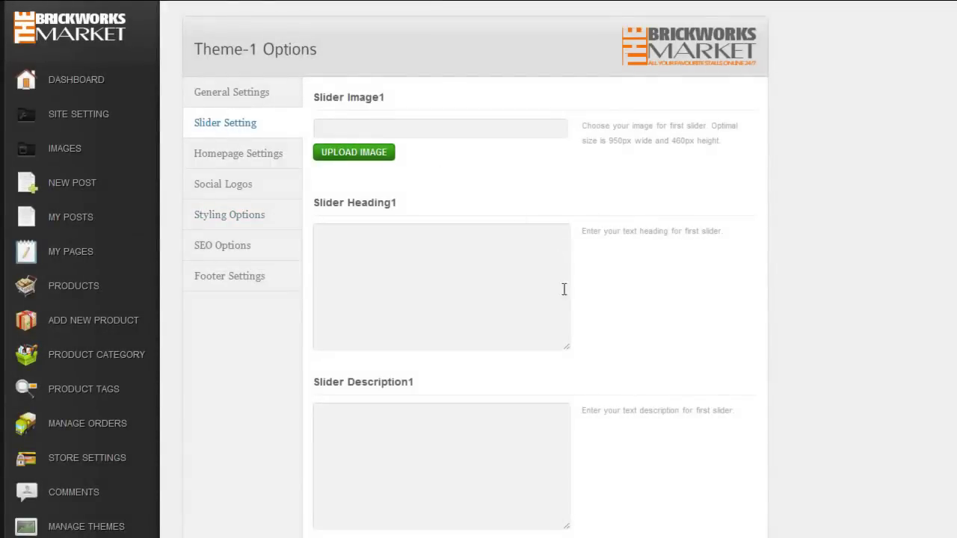
# Step: Give slider 1 the slide-1 image, heading 'Handcrafted shirts' and the Shirt Shop description
pyautogui.click(353, 153)
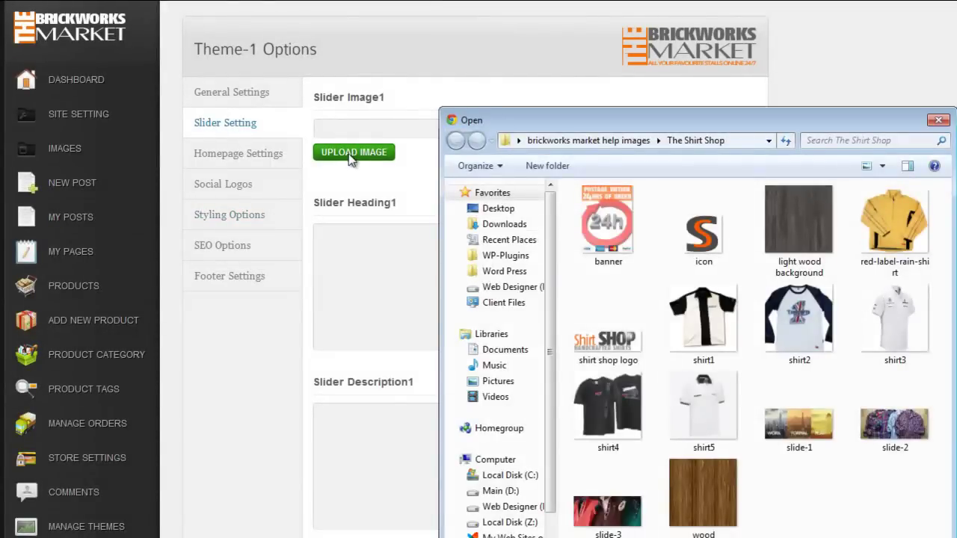
pyautogui.doubleClick(788, 437)
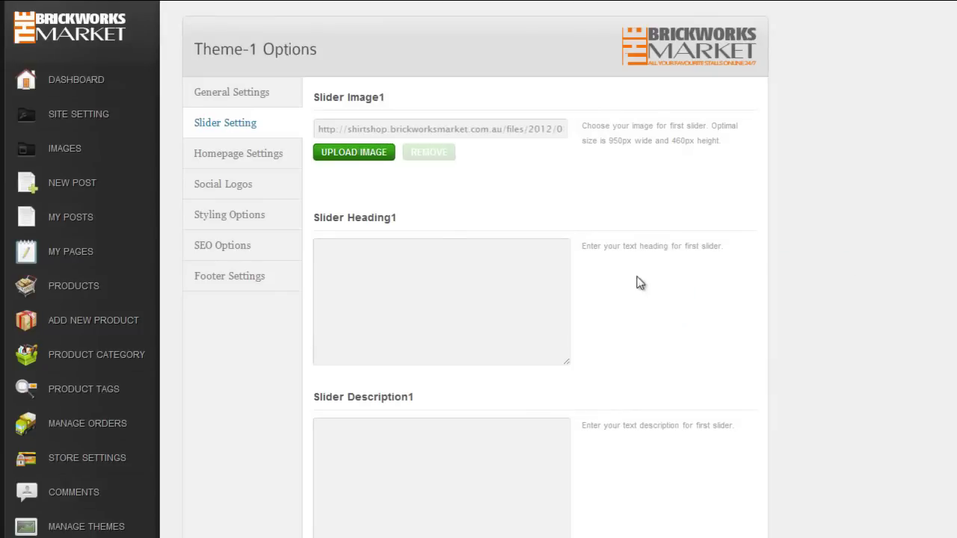
pyautogui.click(318, 366)
pyautogui.write('Handcrafted shirts')
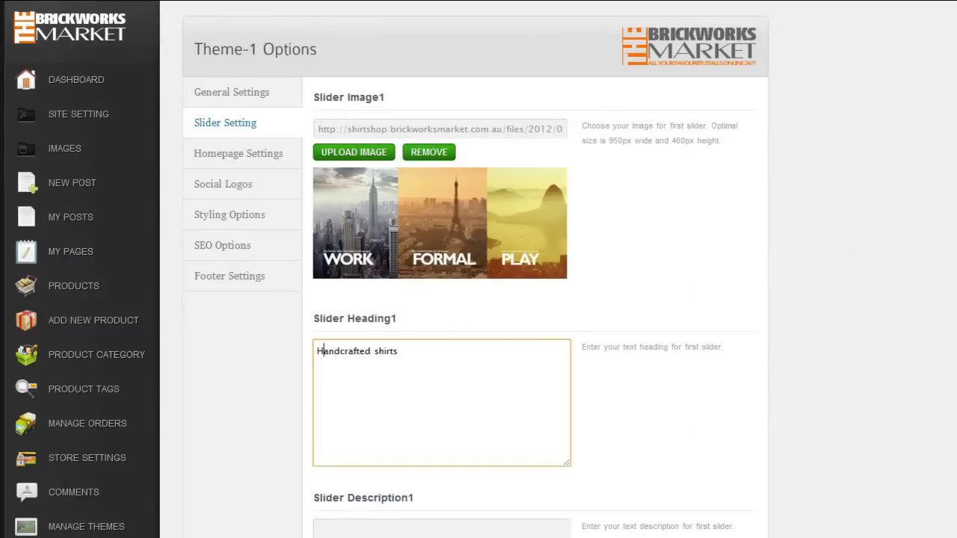
pyautogui.scroll(-3, 420, 347)
pyautogui.click(421, 346)
pyautogui.write('The Shirt Shop is the destination for the discerning gentleman who appreciates handcrafted shirts of impeccable quality, comfort and expert craftsmanship.')
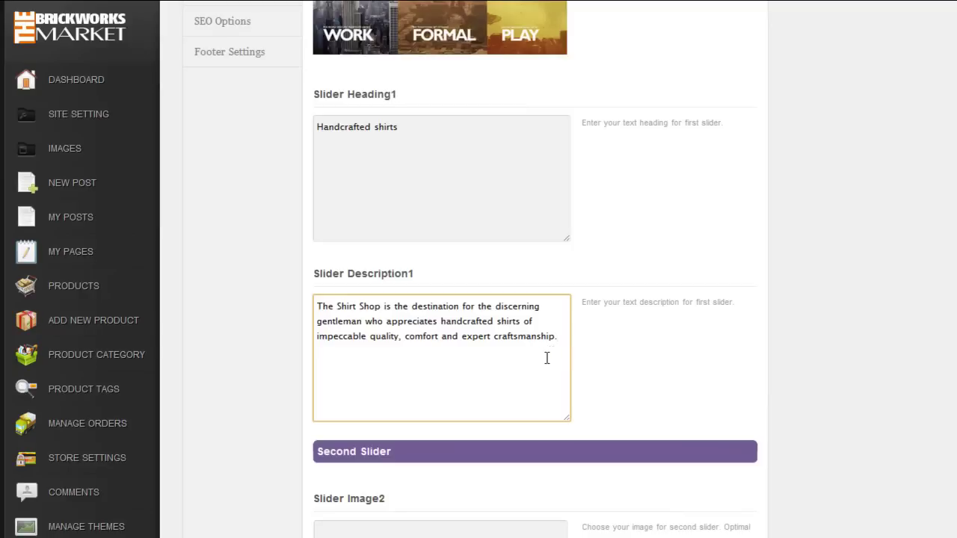
pyautogui.scroll(-3, 533, 351)
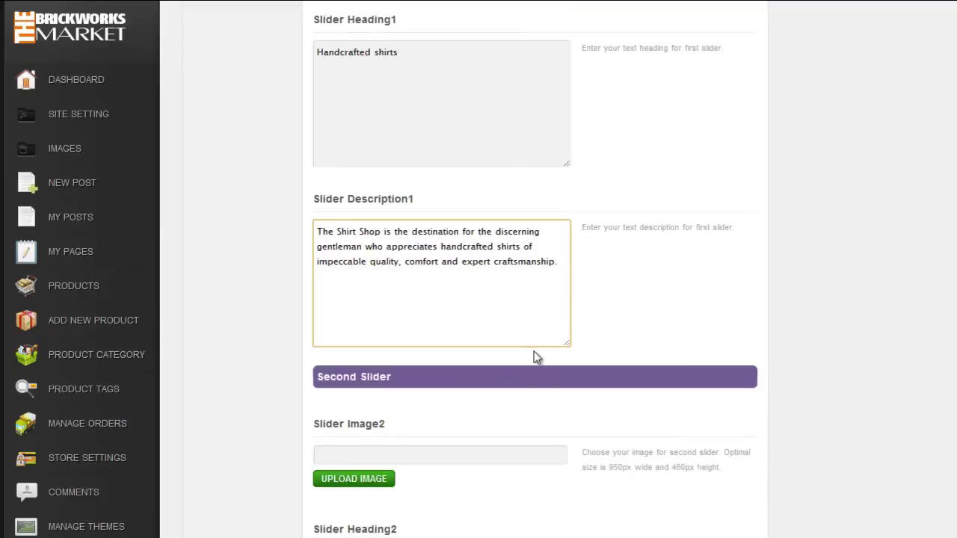
# Step: Set slider 2 to slide-3, heading 'Compared to Picasso?' and the Ferrari–Picasso–Jobs description
pyautogui.click(370, 334)
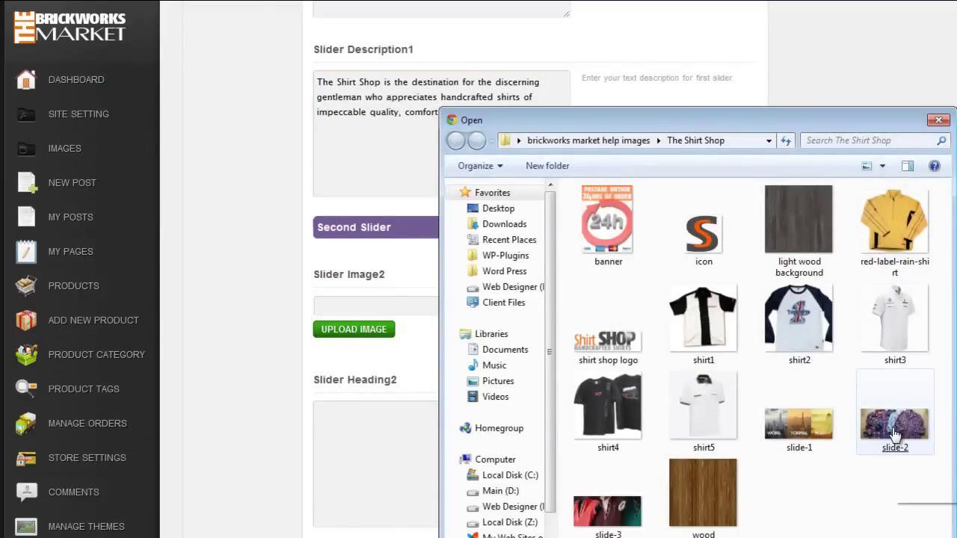
pyautogui.doubleClick(607, 512)
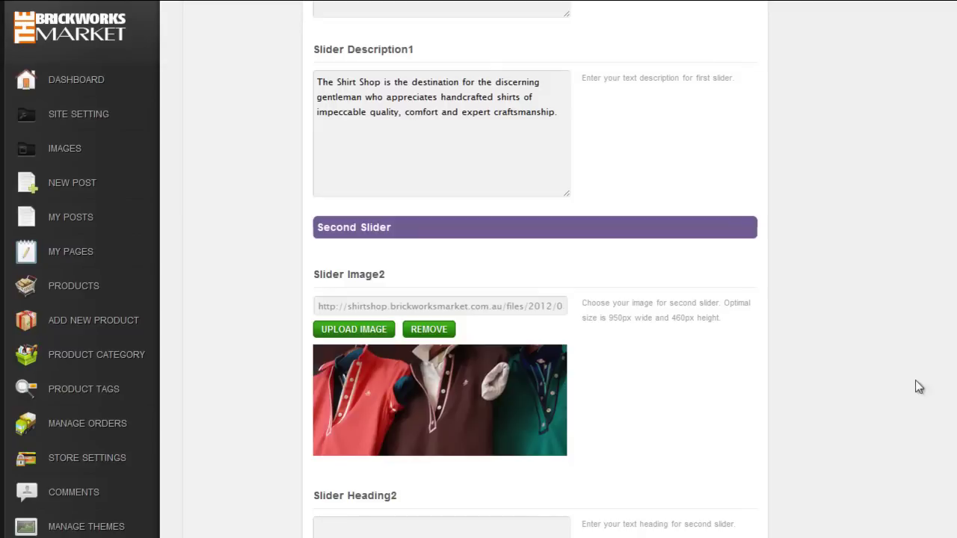
pyautogui.scroll(-4, 780, 374)
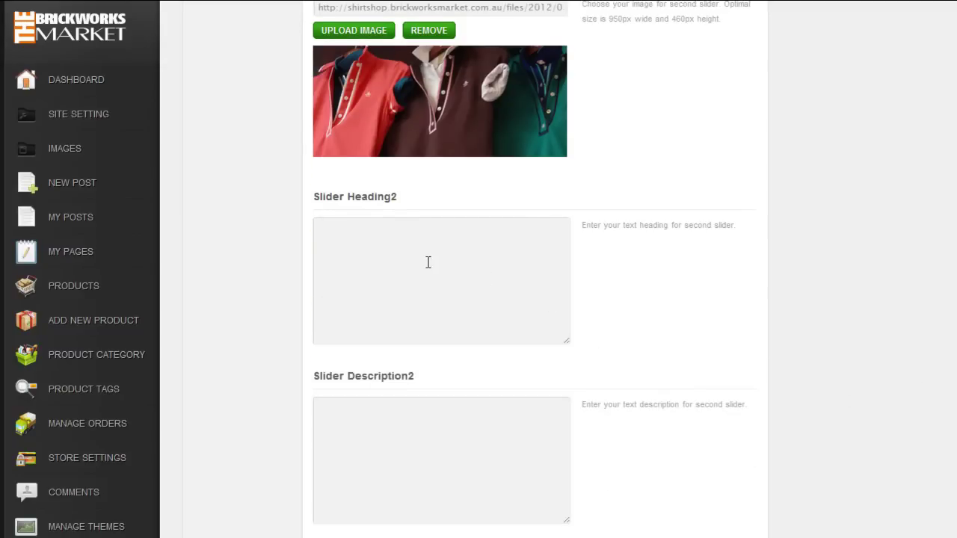
pyautogui.click(428, 262)
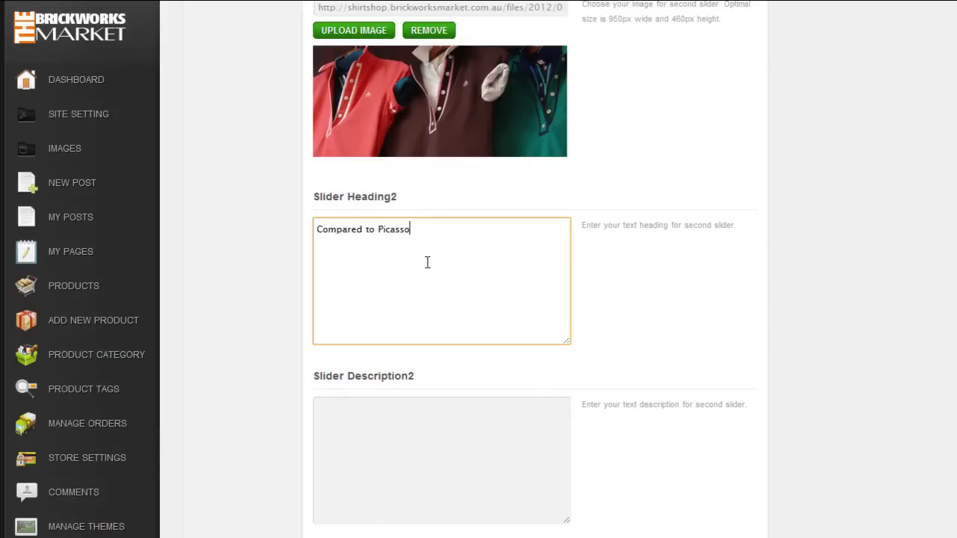
pyautogui.click(374, 439)
pyautogui.write("Maybe we don't have the history of Ferrari, the same eye for art as Picasso, or the genius of Jobs.")
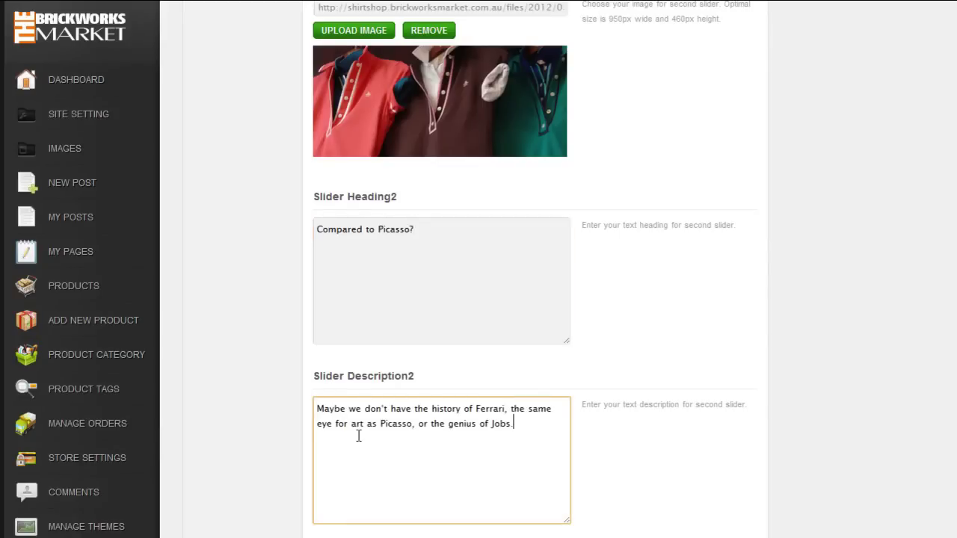
pyautogui.scroll(-5, 769, 374)
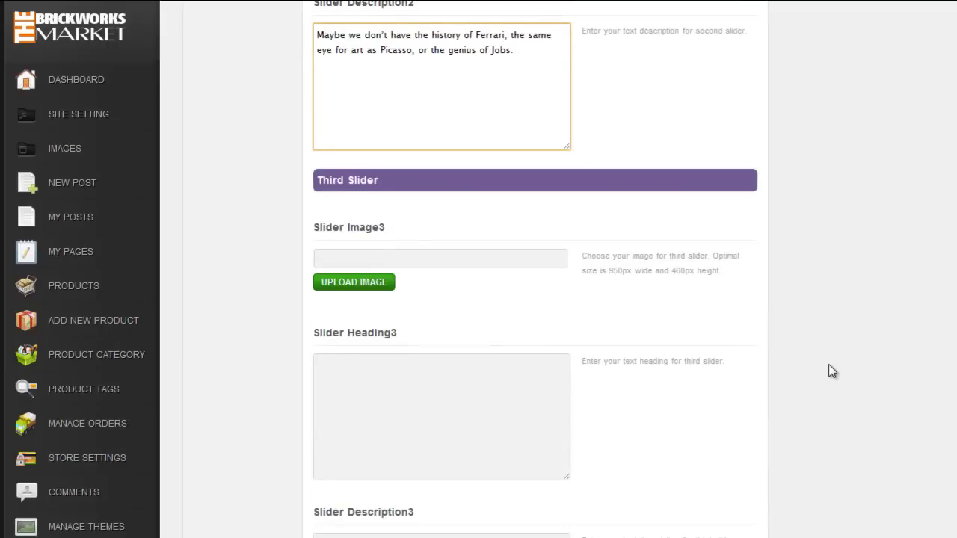
# Step: Upload the slide-2 plaid shirts photo for slider 3 and enter heading 'The Shirt Shop Brand'
pyautogui.click(350, 287)
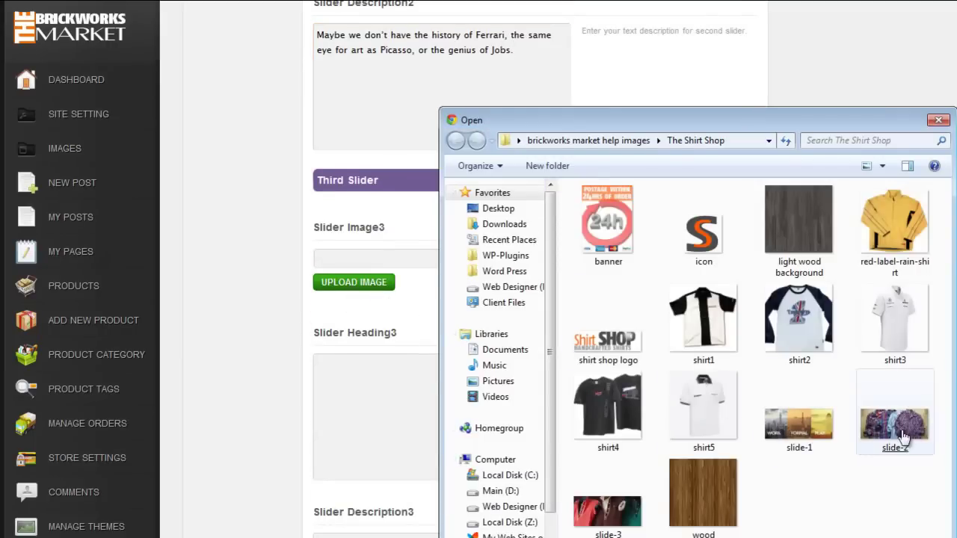
pyautogui.doubleClick(892, 433)
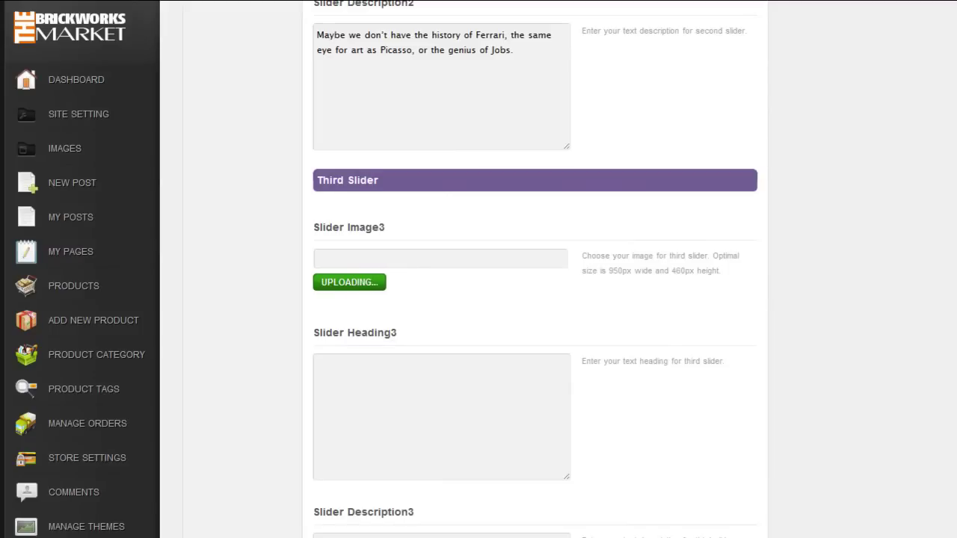
pyautogui.click(372, 496)
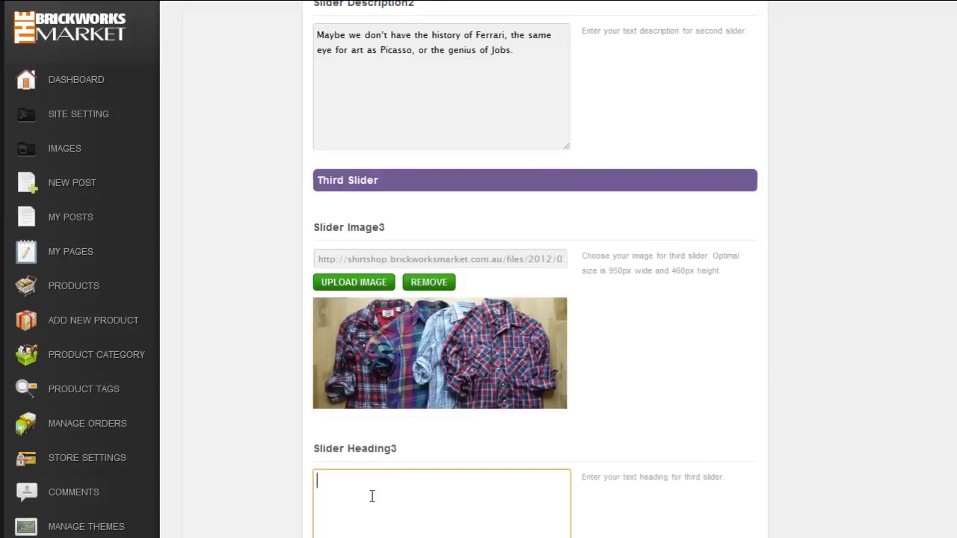
pyautogui.scroll(-1, 447, 456)
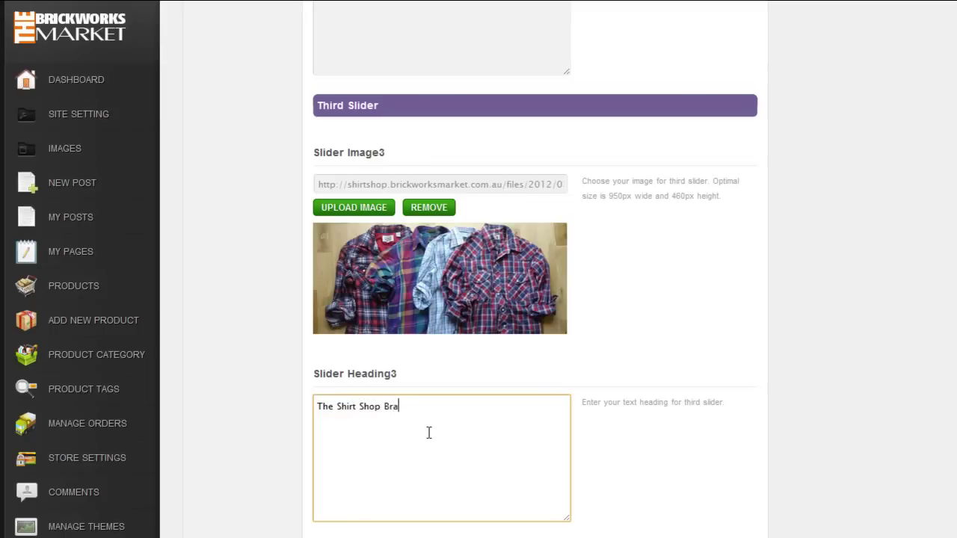
pyautogui.scroll(-3, 442, 422)
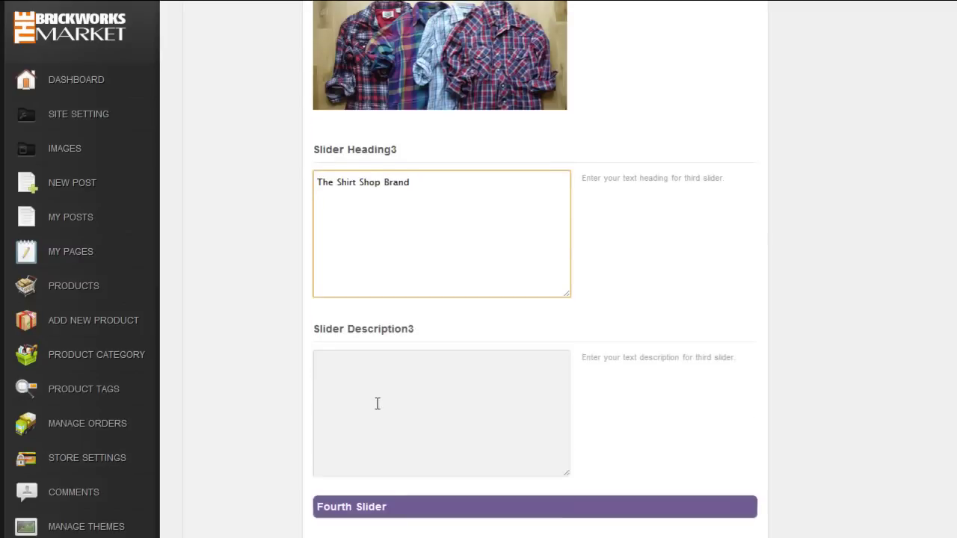
# Step: Fill in the third slider description starting 'We're' and check the live slides
pyautogui.click(380, 384)
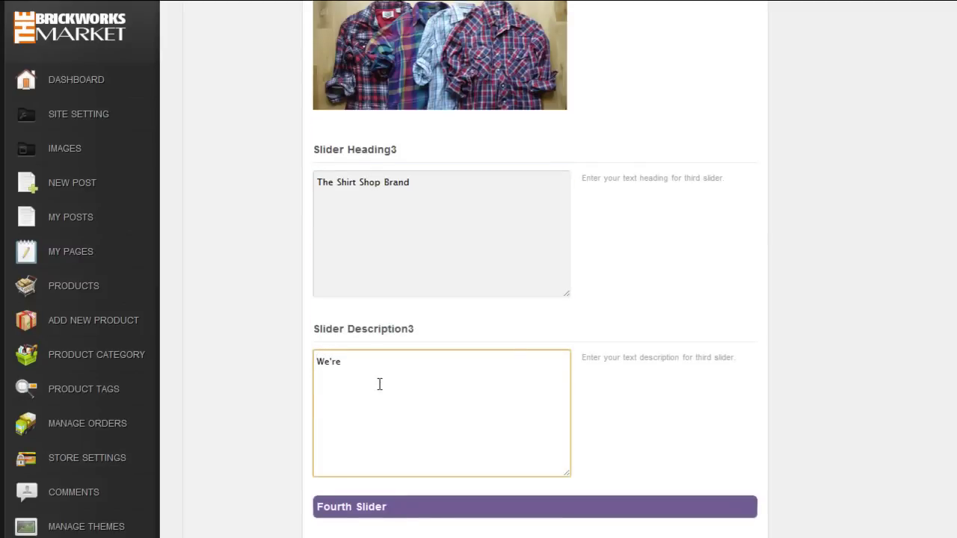
pyautogui.write("We're")
pyautogui.write('not there yet, but we can assure you that if you have something to offer to the world, we will be there alongside of you. Striving to be a cuff above the ordinary.')
pyautogui.scroll(-1, 439, 411)
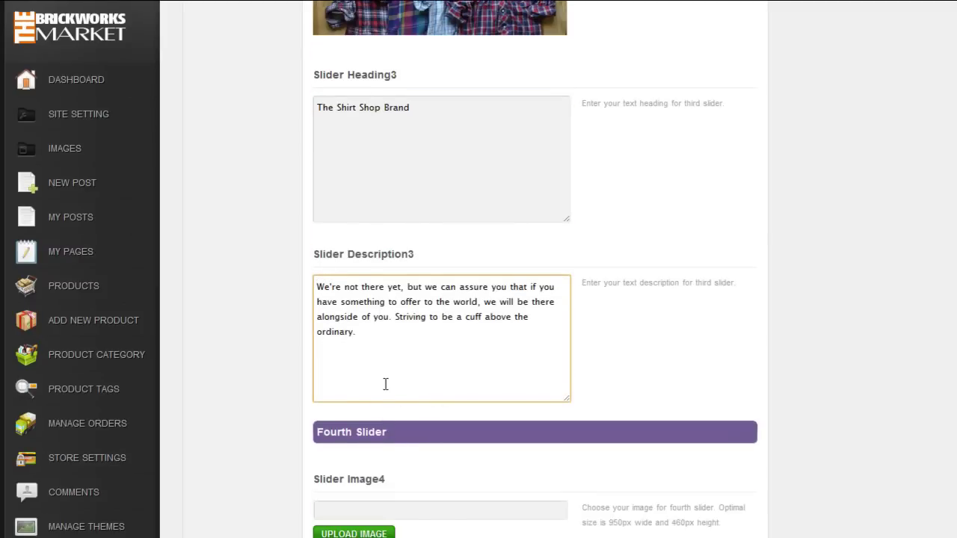
pyautogui.scroll(-18, 777, 370)
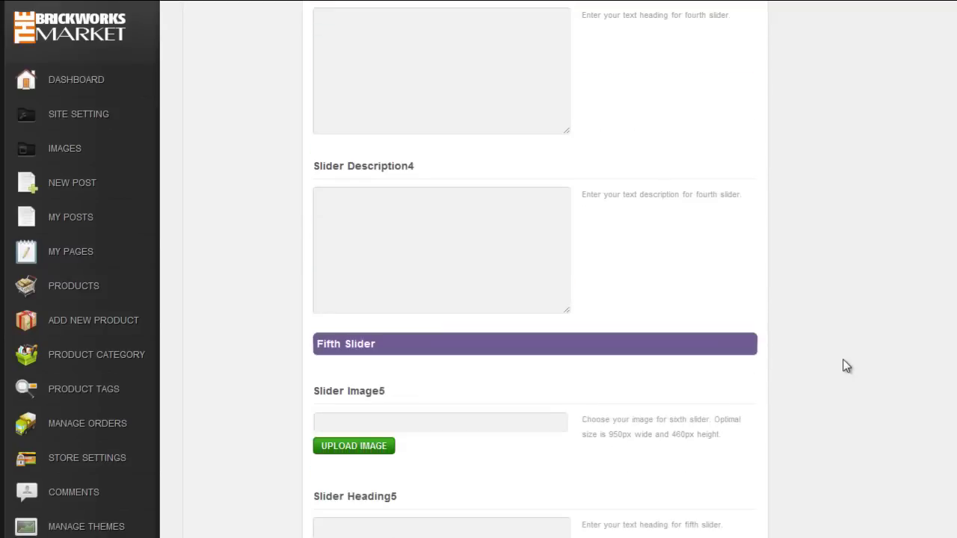
pyautogui.scroll(-2, 434, 463)
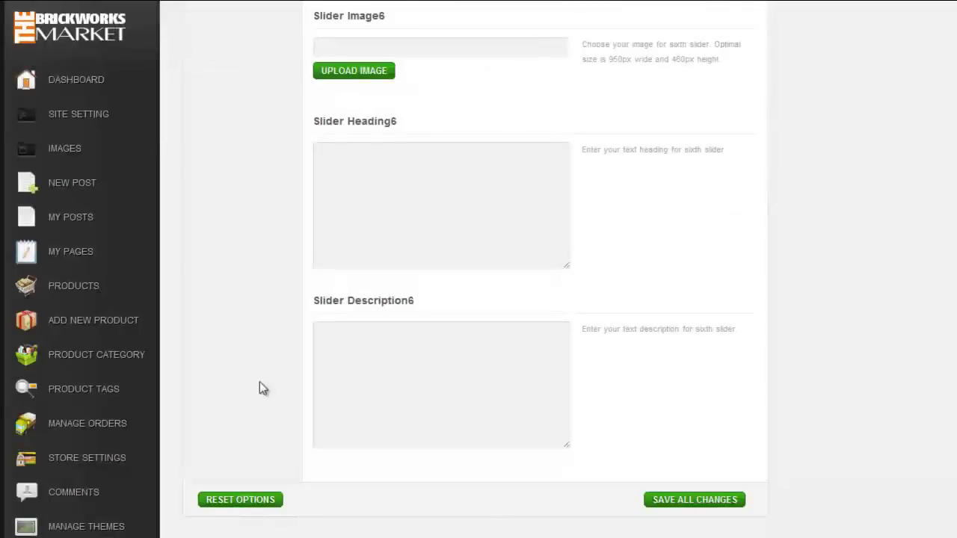
pyautogui.scroll(20, 235, 304)
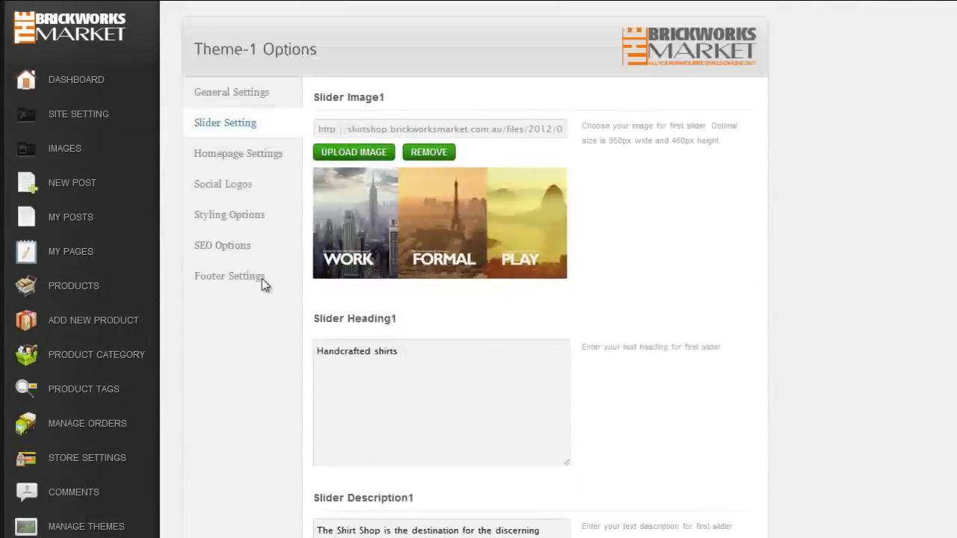
pyautogui.click(216, 153)
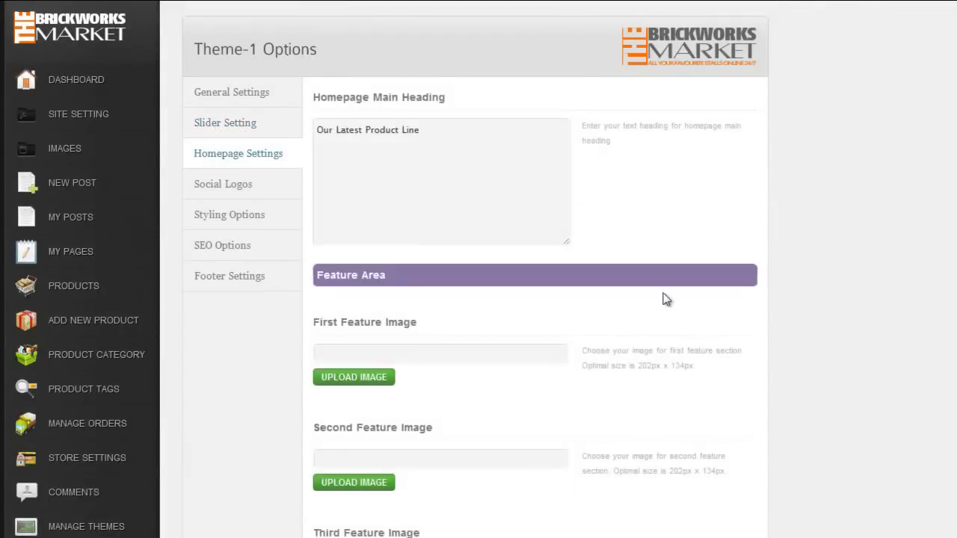
# Step: Upload shirt1 and shirt2 as the first and second feature images
pyautogui.click(371, 384)
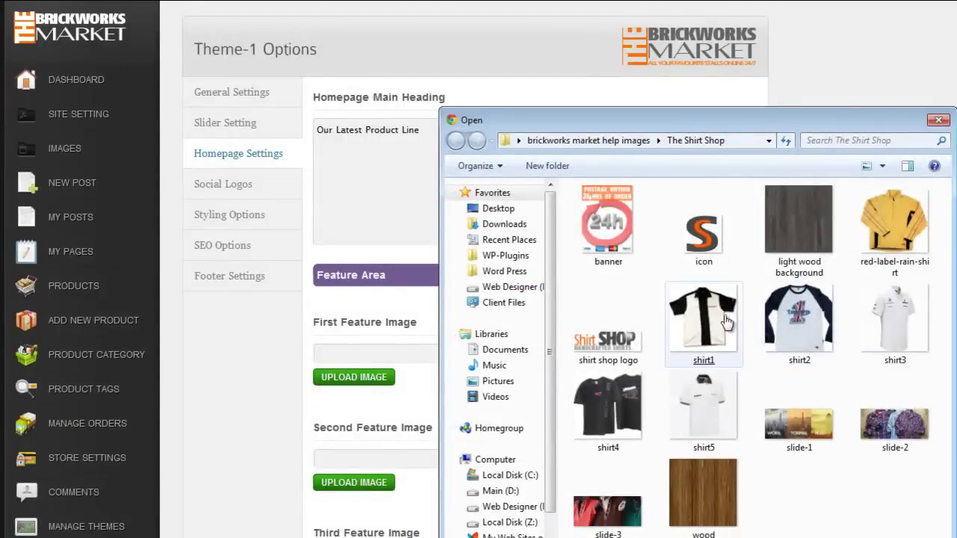
pyautogui.doubleClick(725, 321)
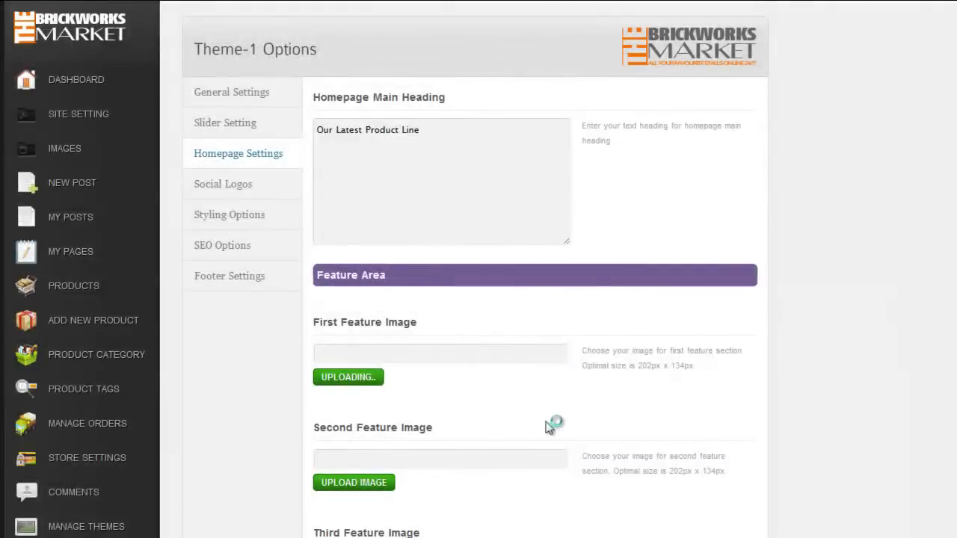
pyautogui.scroll(-1, 516, 441)
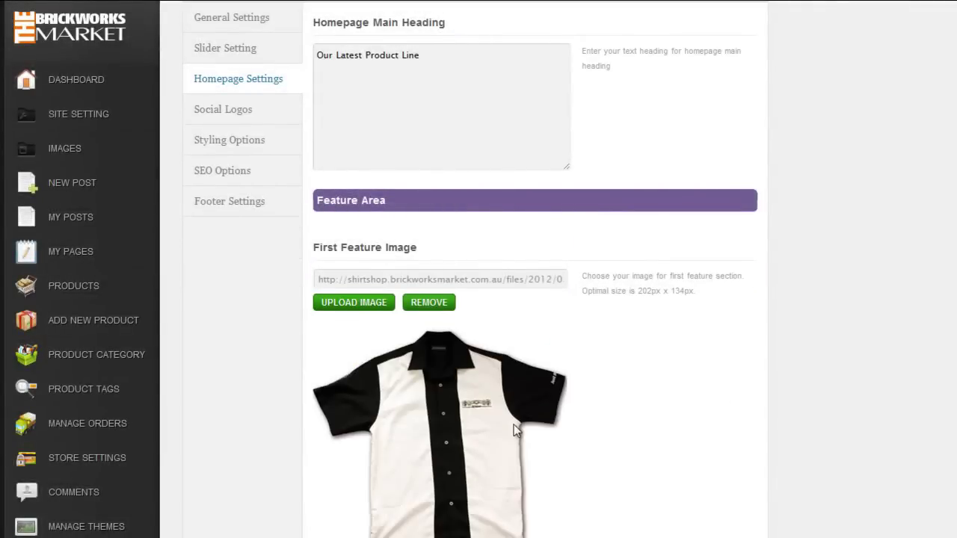
pyautogui.scroll(-1, 523, 424)
pyautogui.scroll(-2, 635, 411)
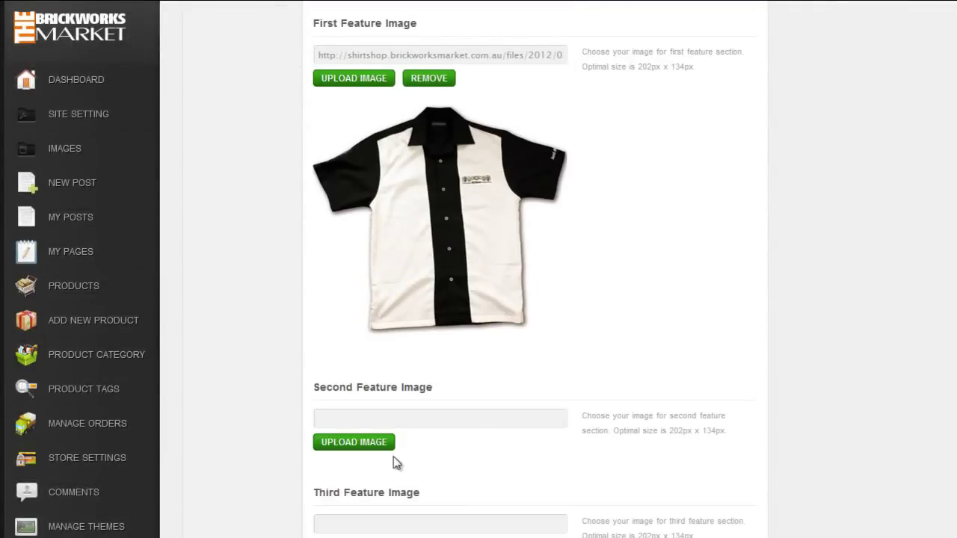
pyautogui.click(374, 446)
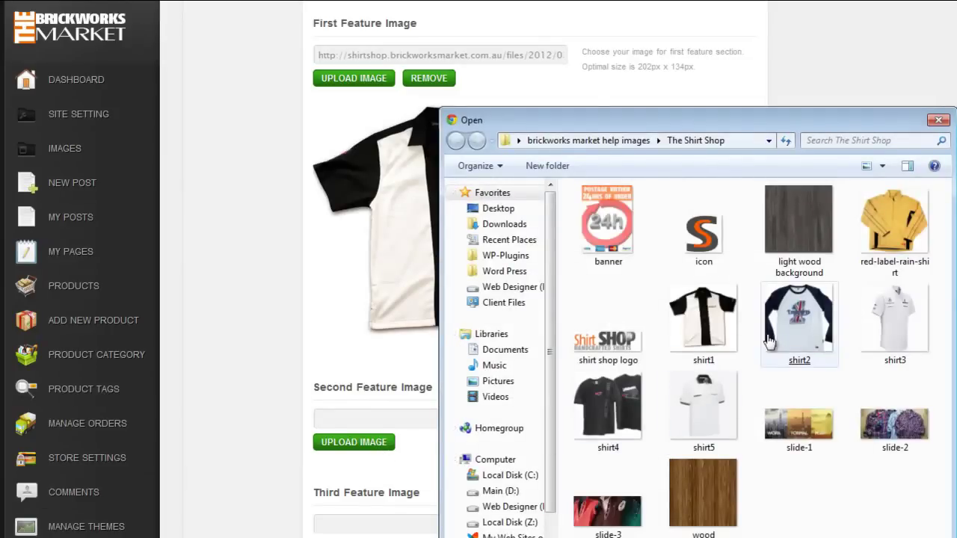
pyautogui.doubleClick(769, 341)
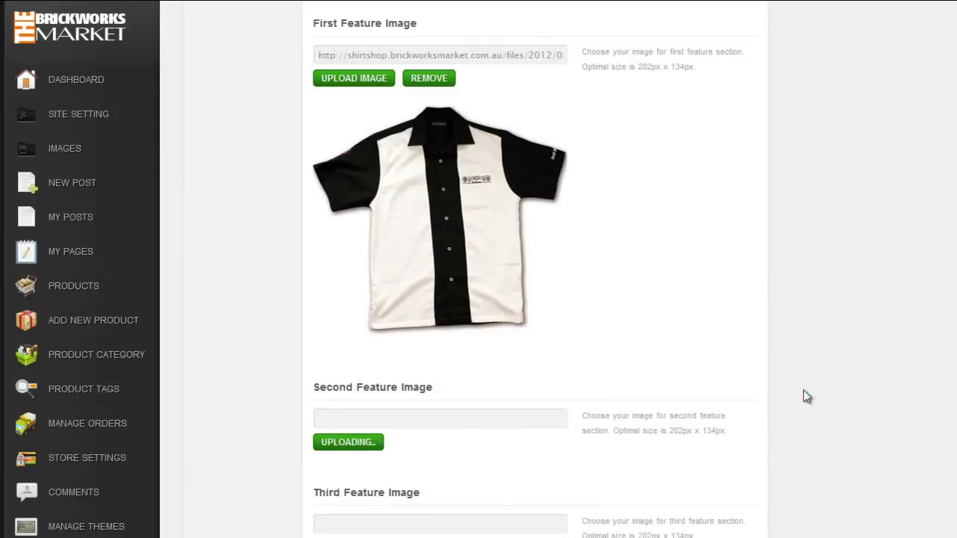
# Step: Upload shirt4 and shirt5 as the third and fourth feature images
pyautogui.scroll(-7, 816, 390)
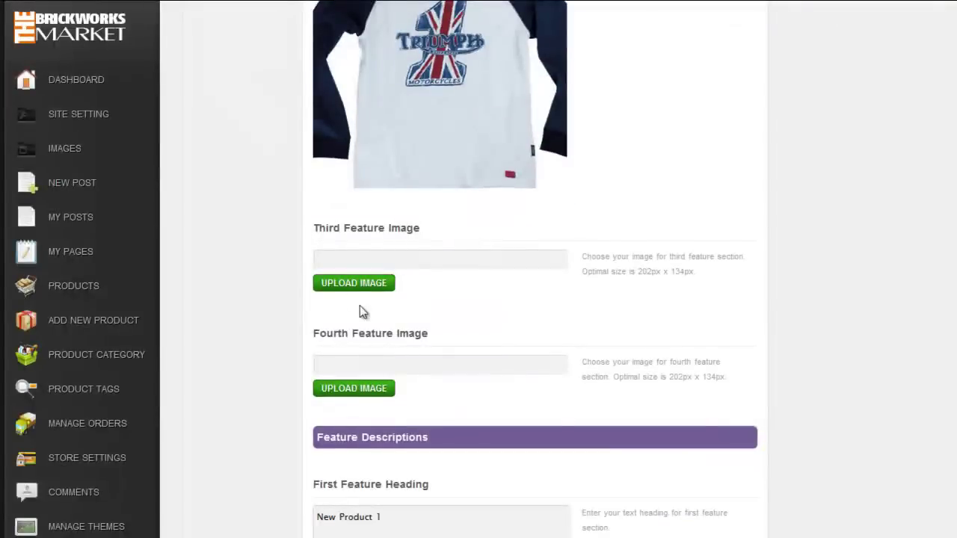
pyautogui.click(350, 285)
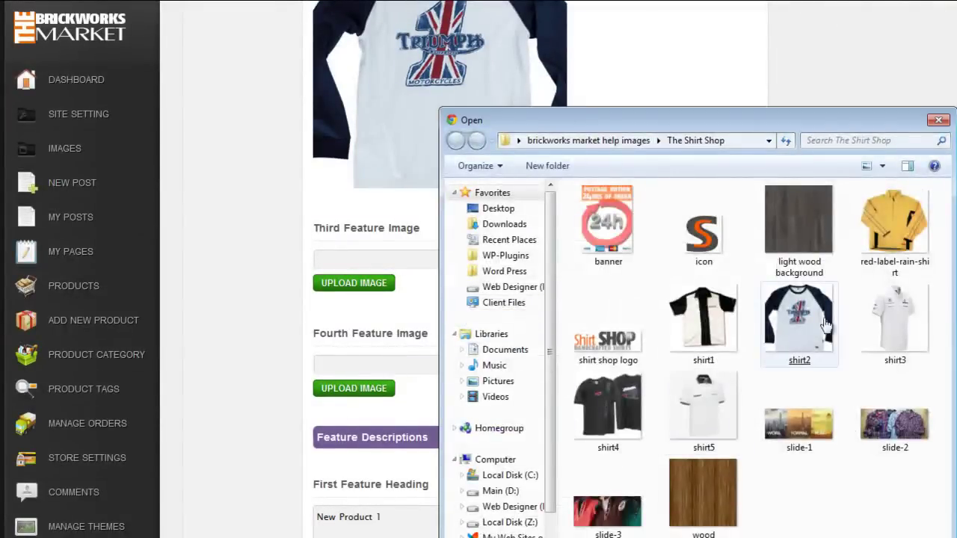
pyautogui.doubleClick(598, 411)
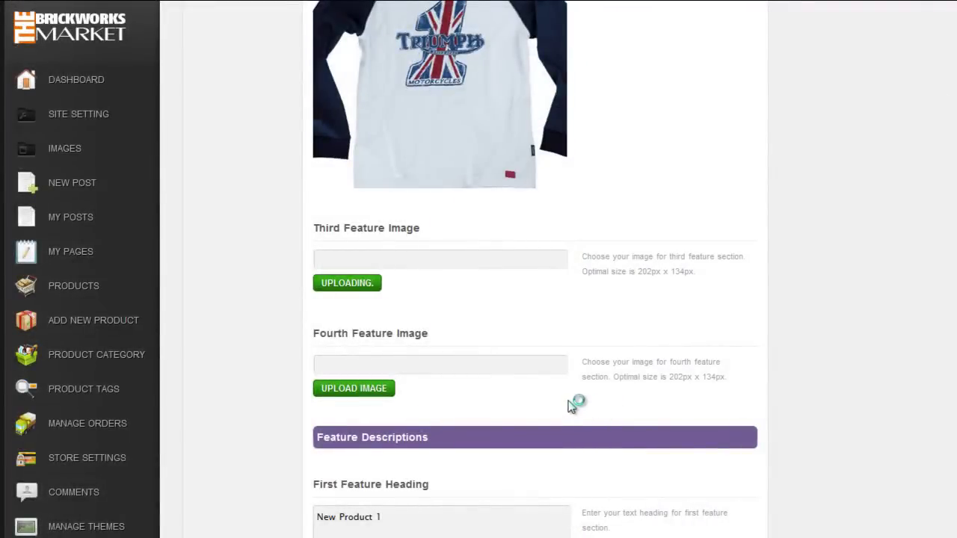
pyautogui.scroll(-7, 361, 414)
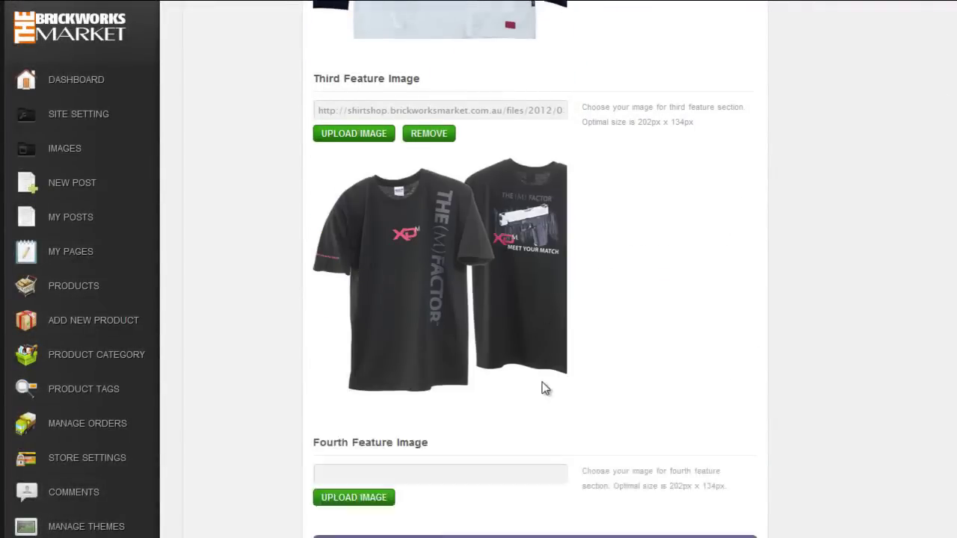
pyautogui.click(354, 198)
pyautogui.click(699, 411)
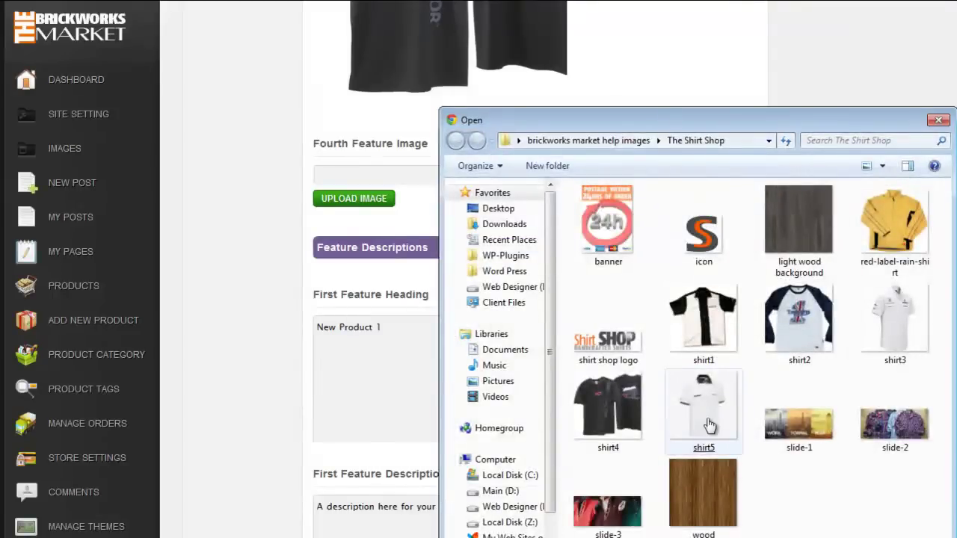
pyautogui.doubleClick(701, 414)
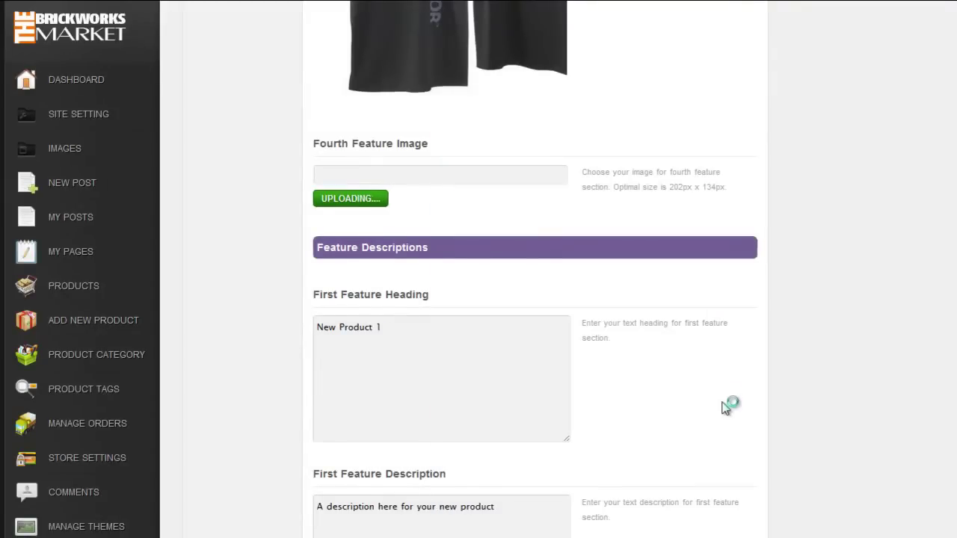
pyautogui.scroll(7, 688, 385)
pyautogui.scroll(5, 620, 380)
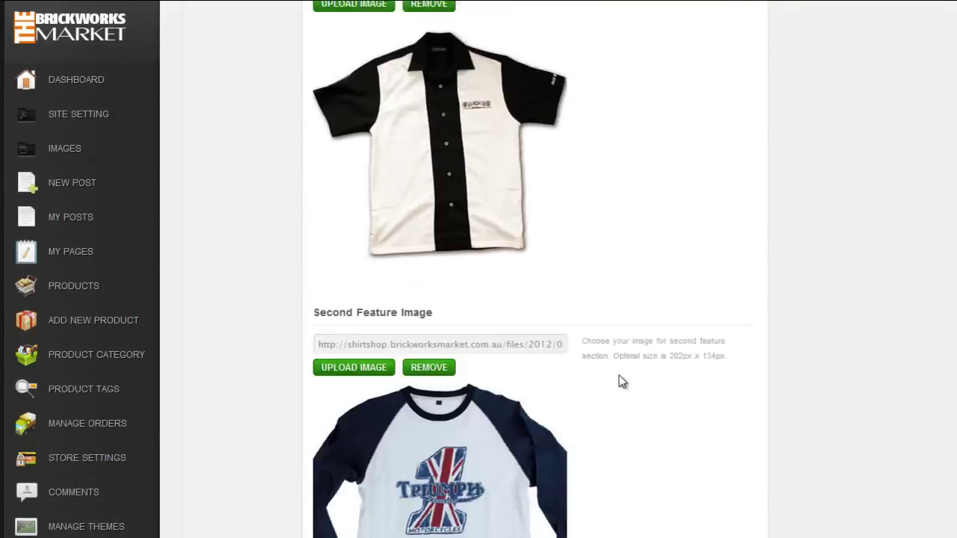
pyautogui.scroll(-4, 608, 381)
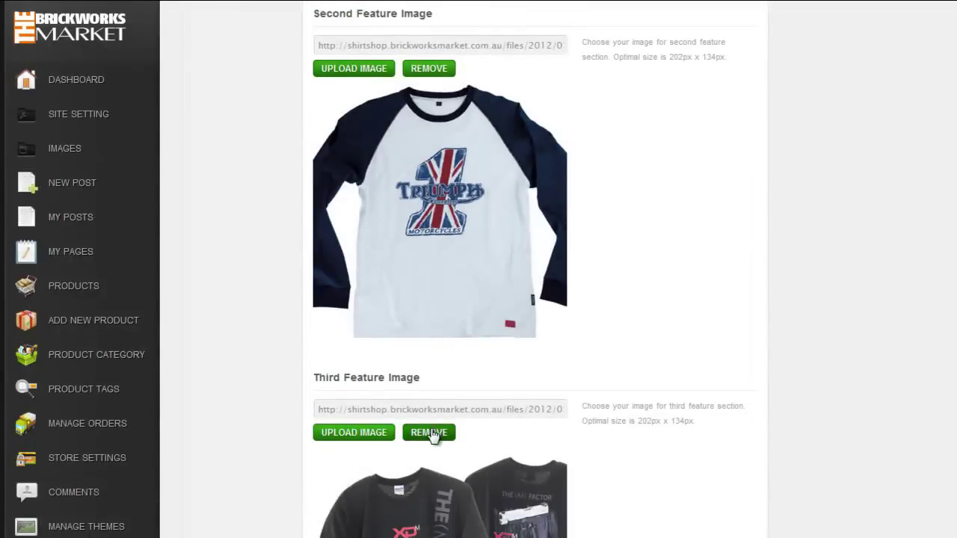
# Step: Replace the Third Feature Image with shirt3
pyautogui.click(433, 433)
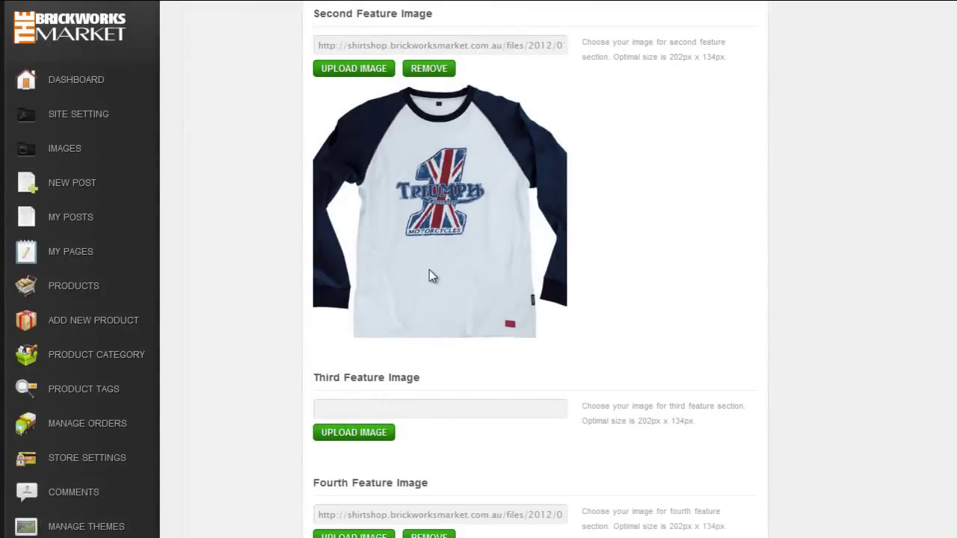
pyautogui.scroll(-2, 396, 329)
pyautogui.click(356, 288)
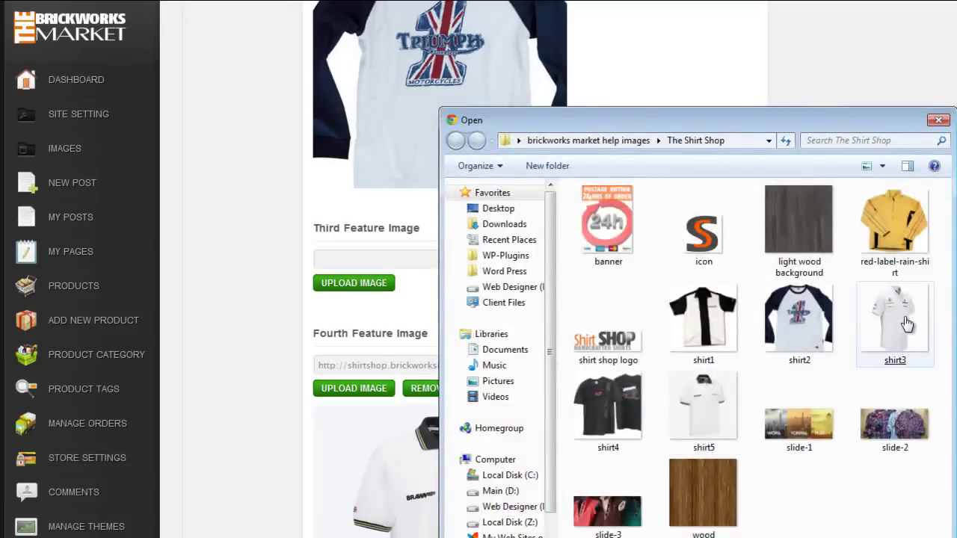
pyautogui.doubleClick(902, 320)
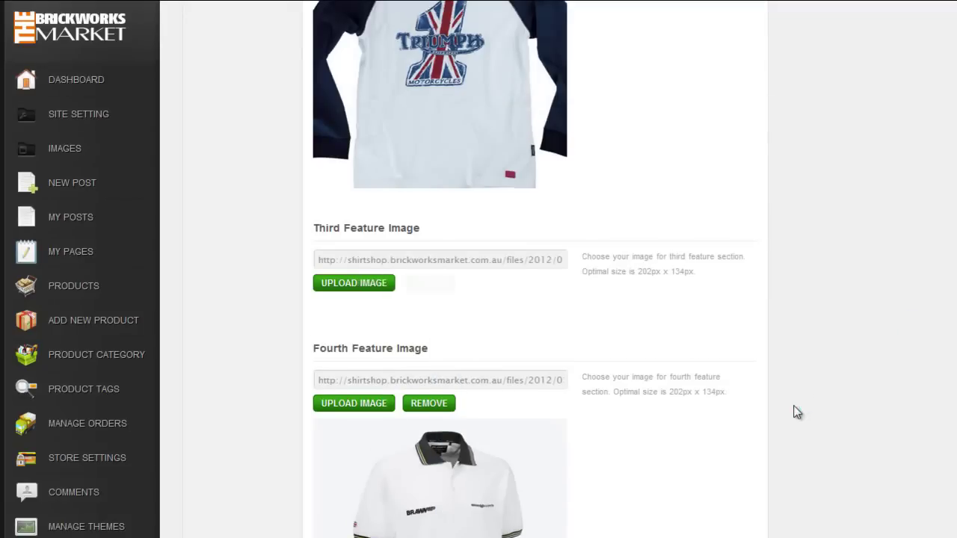
pyautogui.scroll(1, 797, 413)
pyautogui.scroll(3, 797, 413)
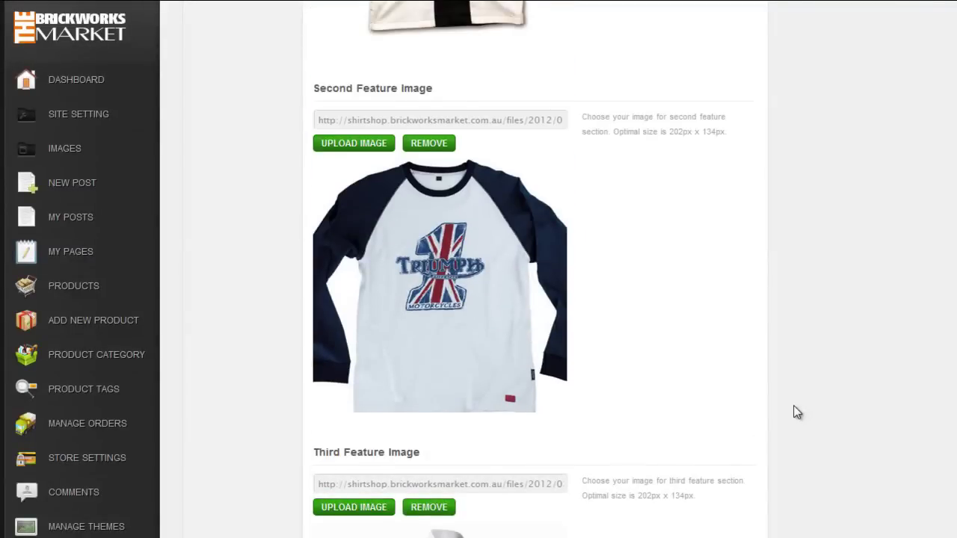
# Step: Replace the Second Feature Image with shirt4
pyautogui.click(427, 218)
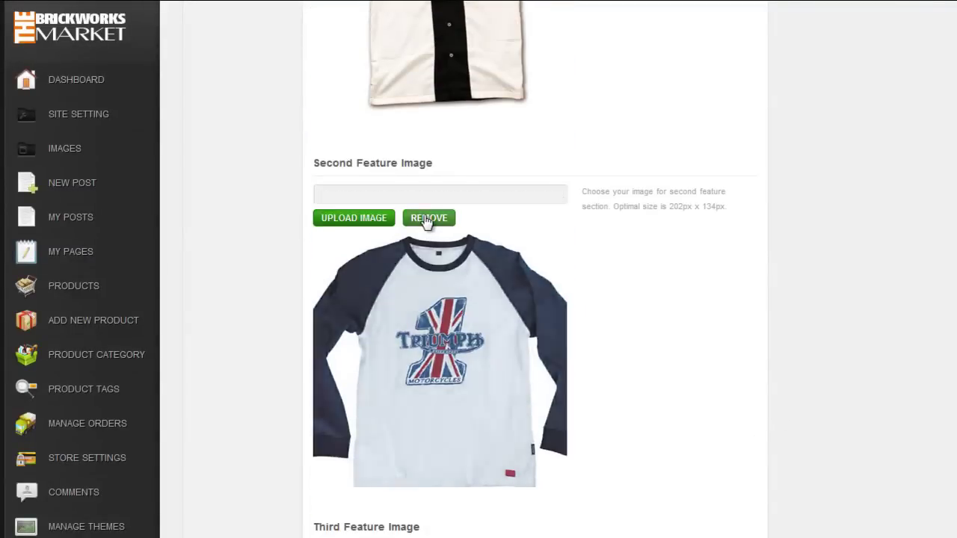
pyautogui.click(367, 224)
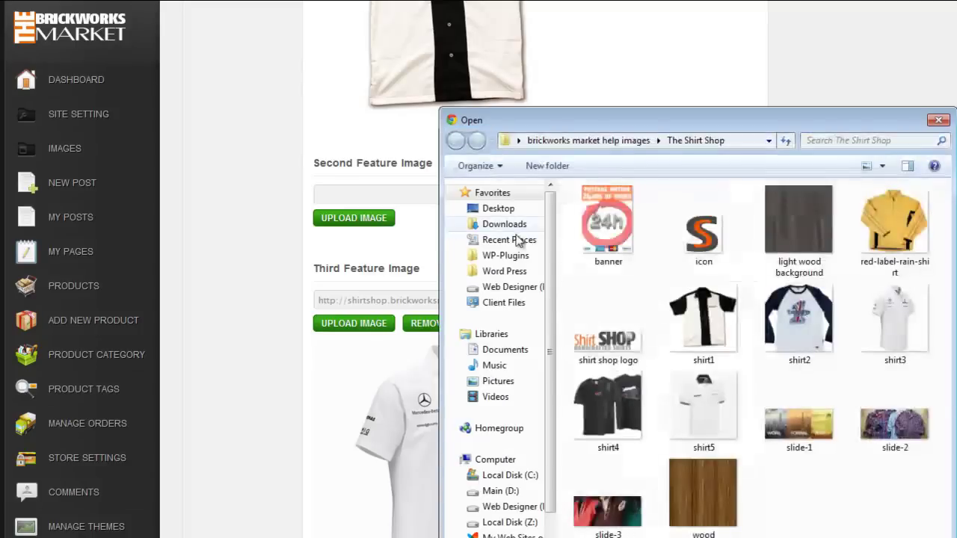
pyautogui.doubleClick(607, 402)
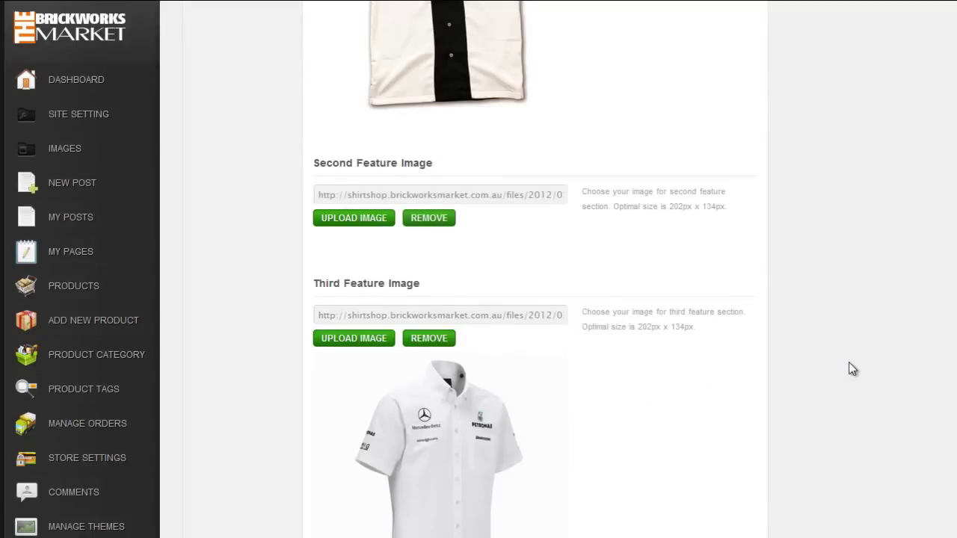
pyautogui.scroll(-15, 848, 365)
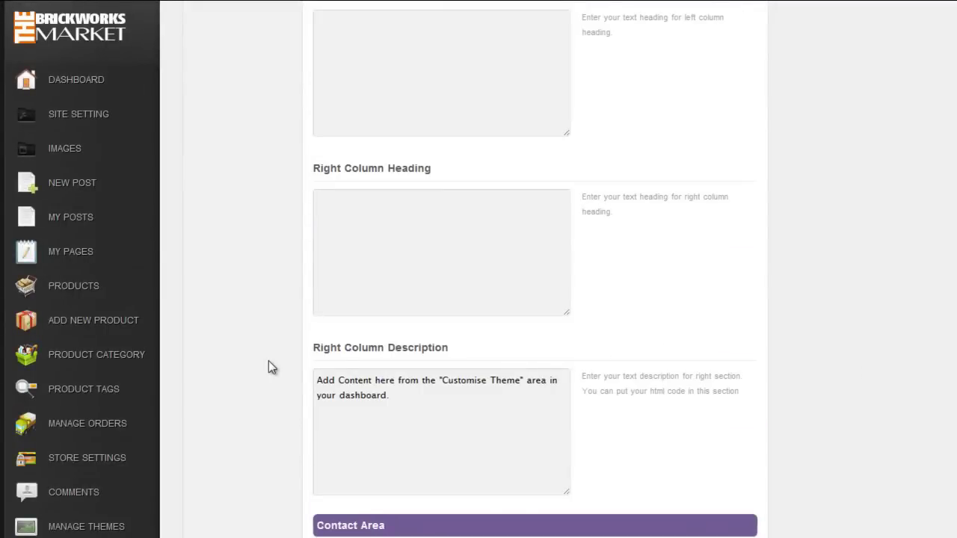
# Step: Replace the Contact Area phone number and email with the shop's details and save
pyautogui.scroll(-4, 270, 368)
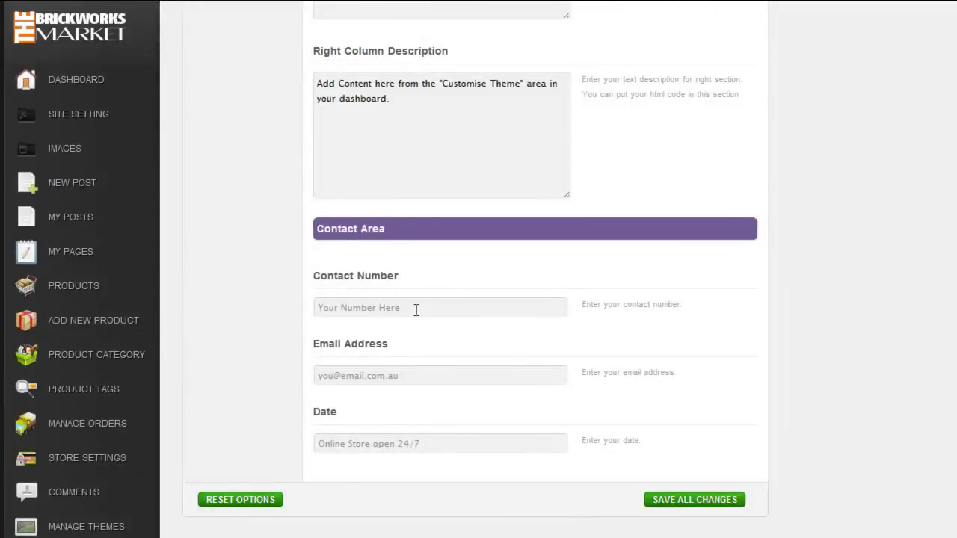
pyautogui.moveTo(416, 310); pyautogui.dragTo(299, 317)
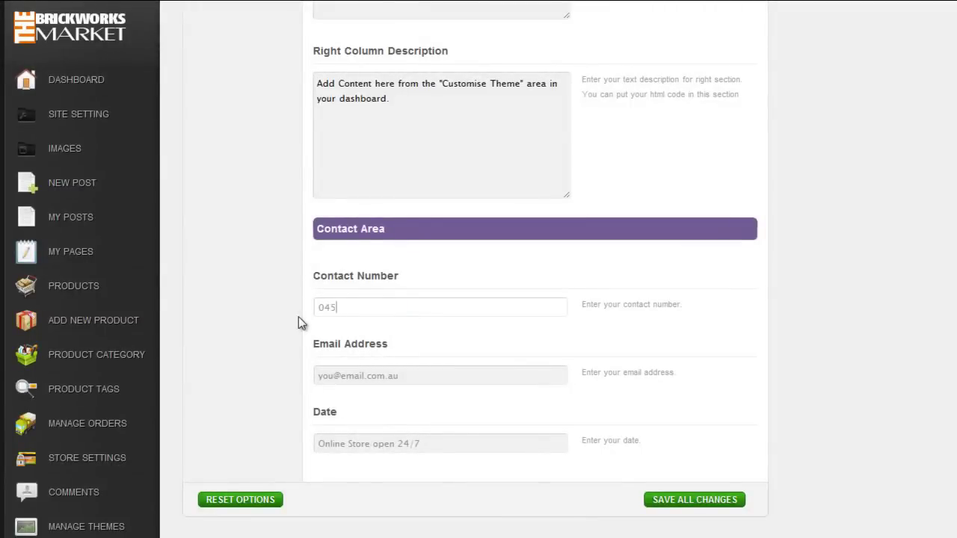
pyautogui.moveTo(403, 379); pyautogui.dragTo(274, 389)
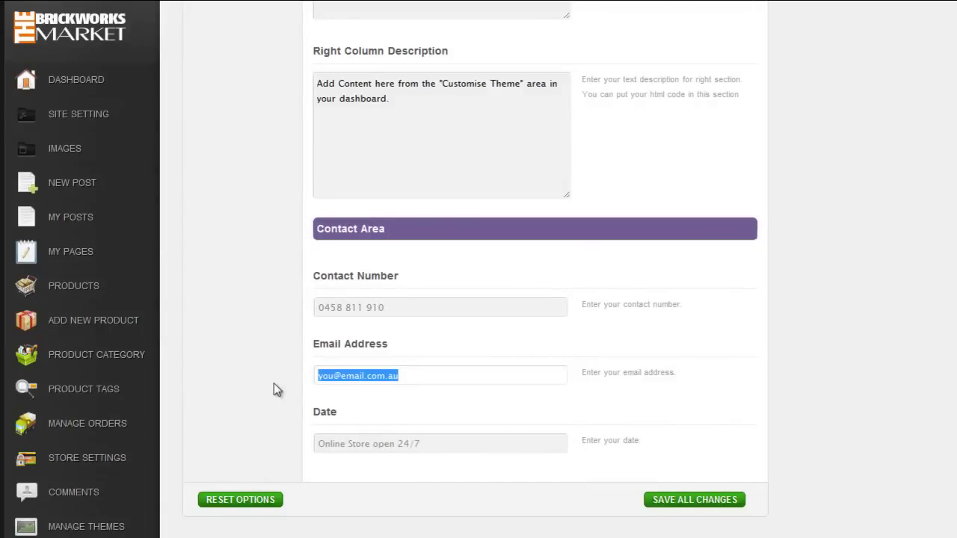
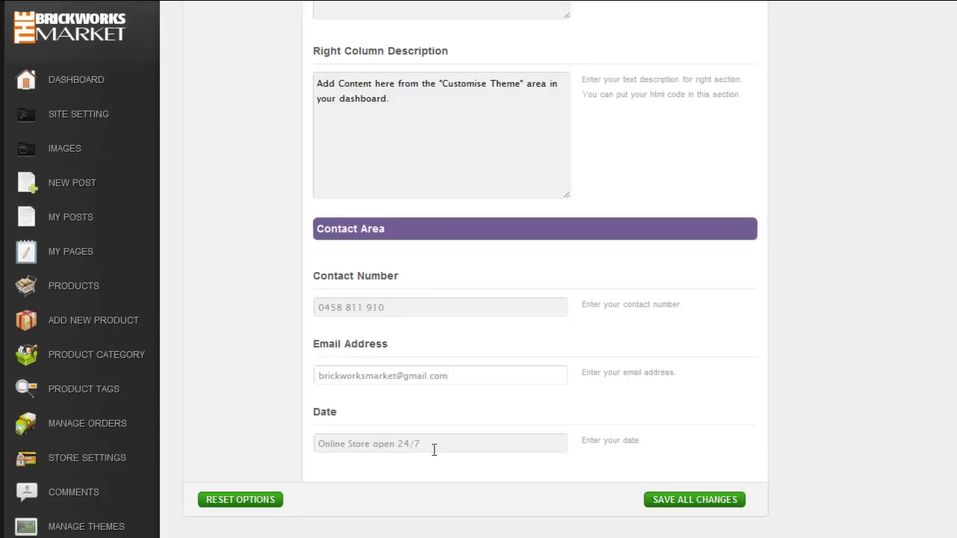
pyautogui.click(433, 449)
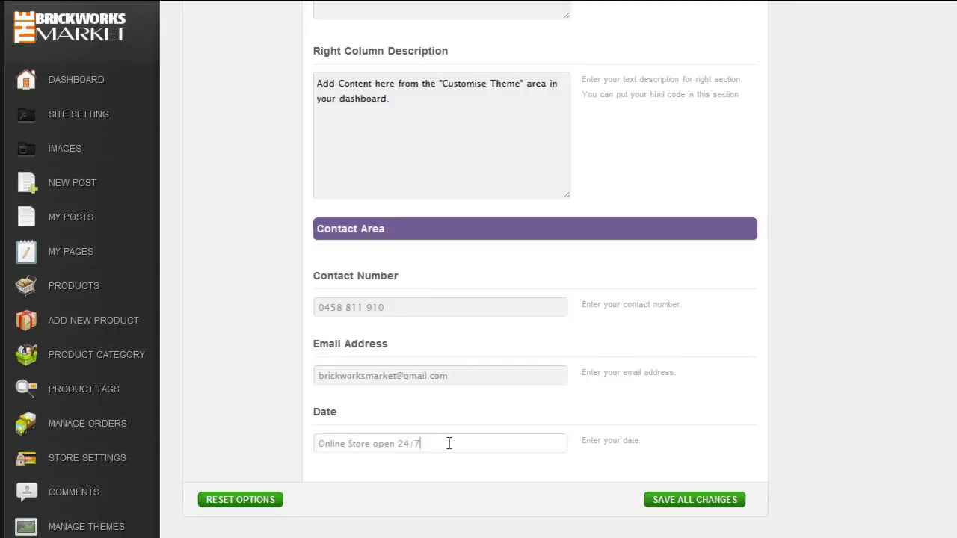
pyautogui.click(683, 503)
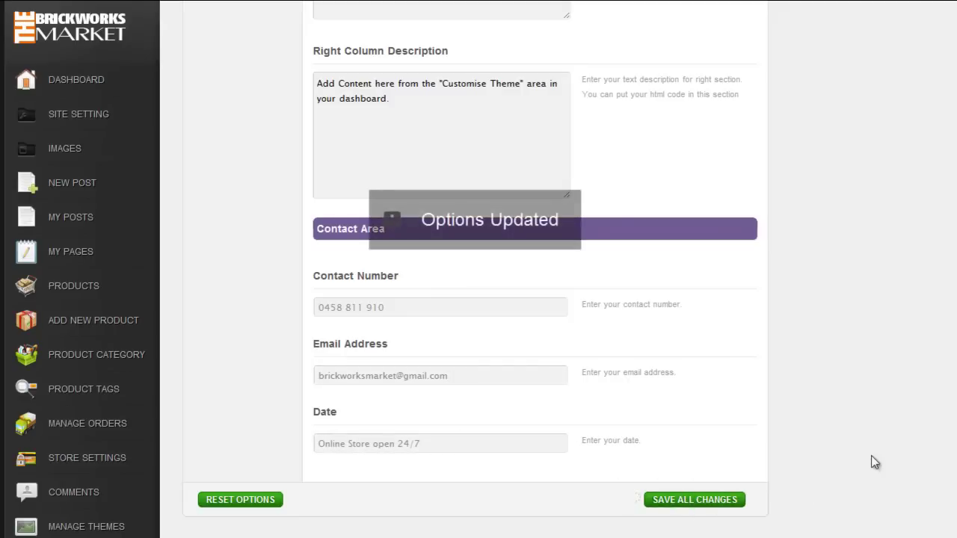
pyautogui.click(65, 150)
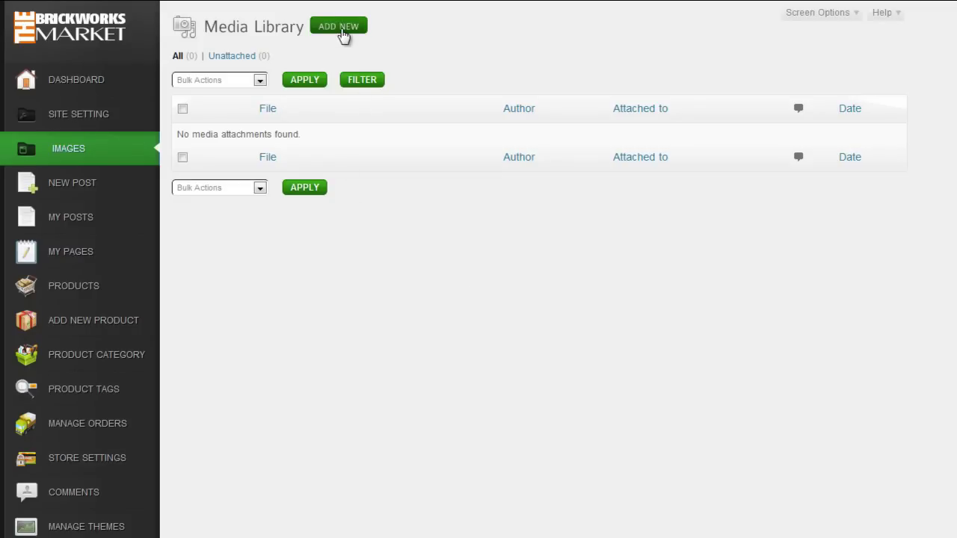
# Step: Upload banner.jpg (270 × 360) into the media library and save its details
pyautogui.click(341, 31)
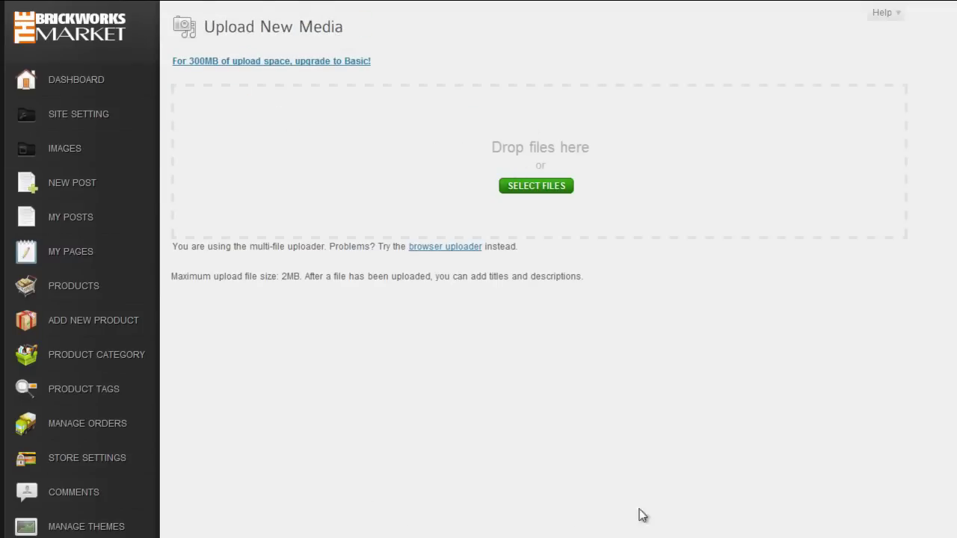
pyautogui.moveTo(799, 314); pyautogui.dragTo(797, 241)
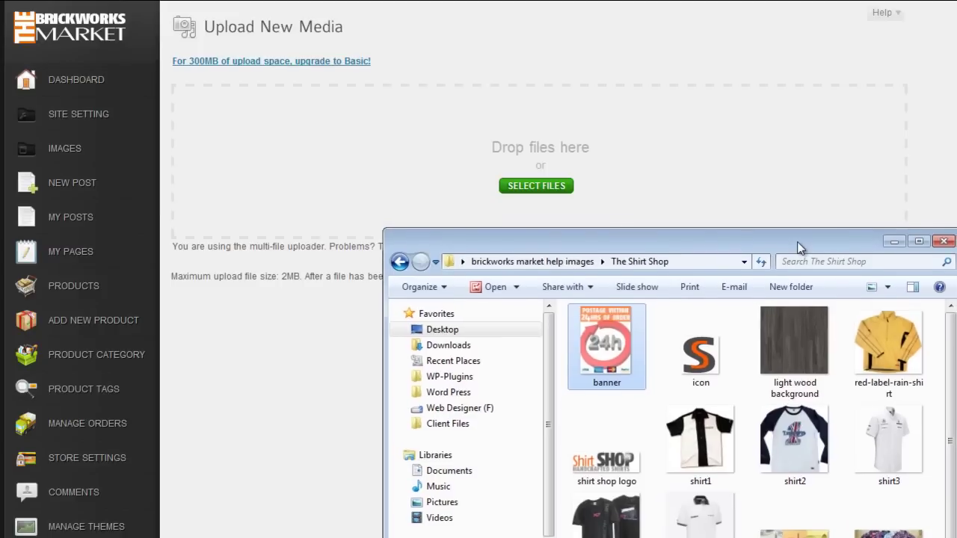
pyautogui.moveTo(950, 406); pyautogui.dragTo(949, 397)
pyautogui.moveTo(613, 346); pyautogui.dragTo(363, 178)
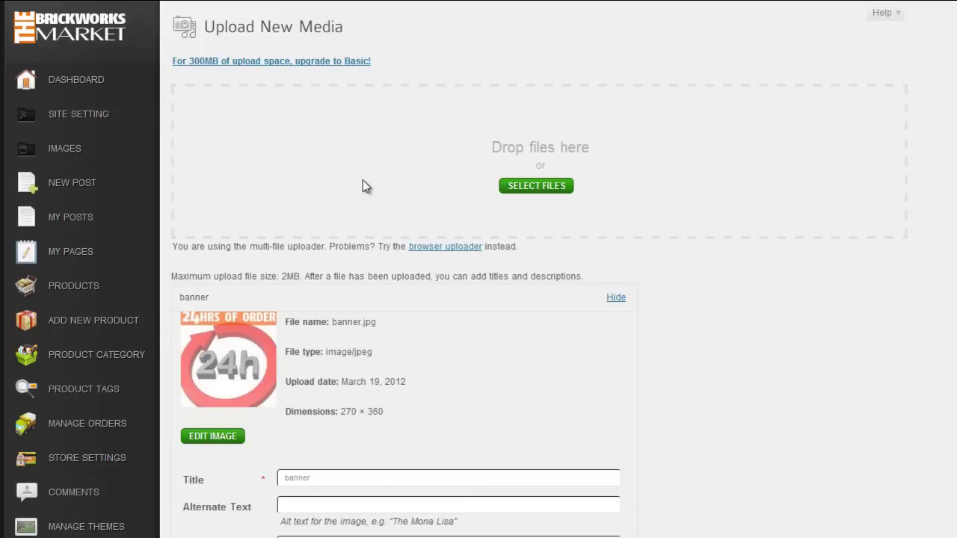
pyautogui.scroll(-3, 658, 246)
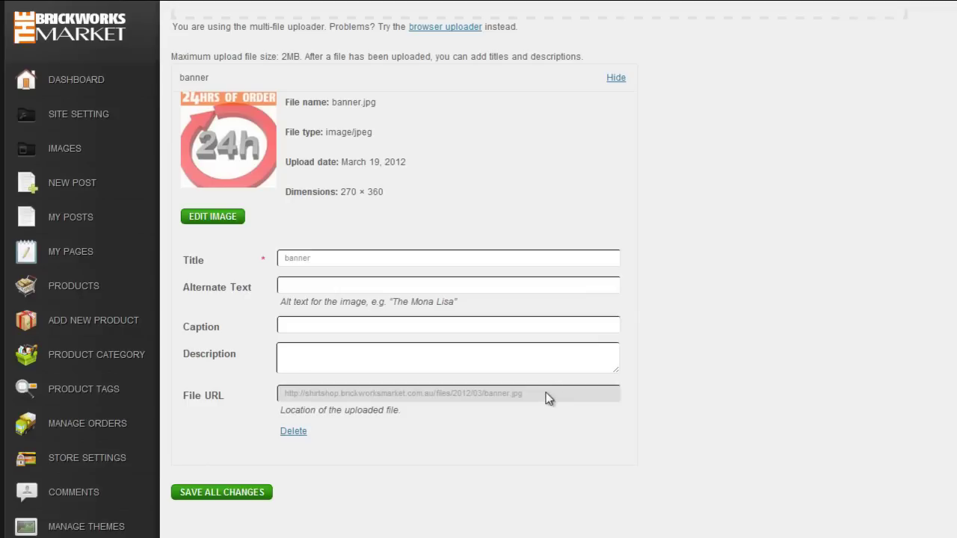
pyautogui.moveTo(544, 396); pyautogui.dragTo(266, 387)
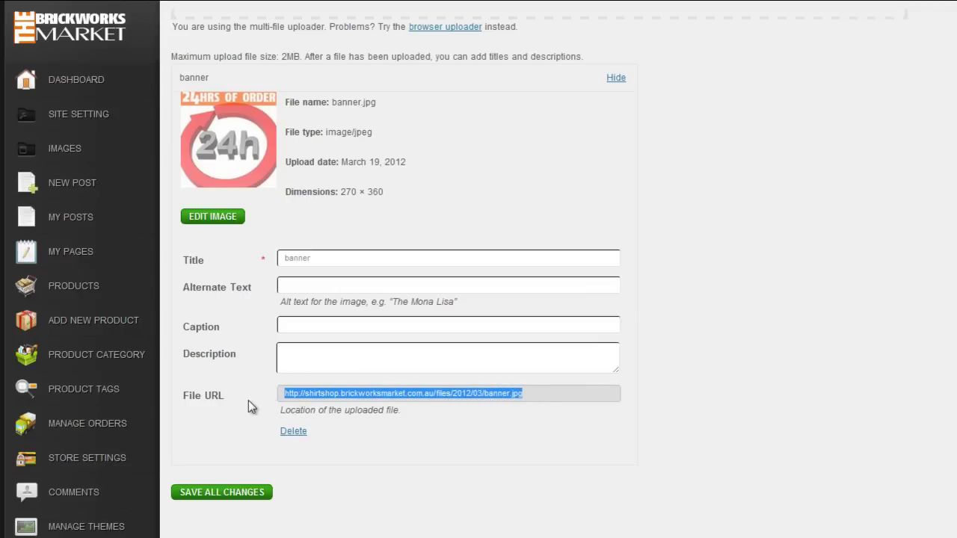
pyautogui.scroll(2, 243, 407)
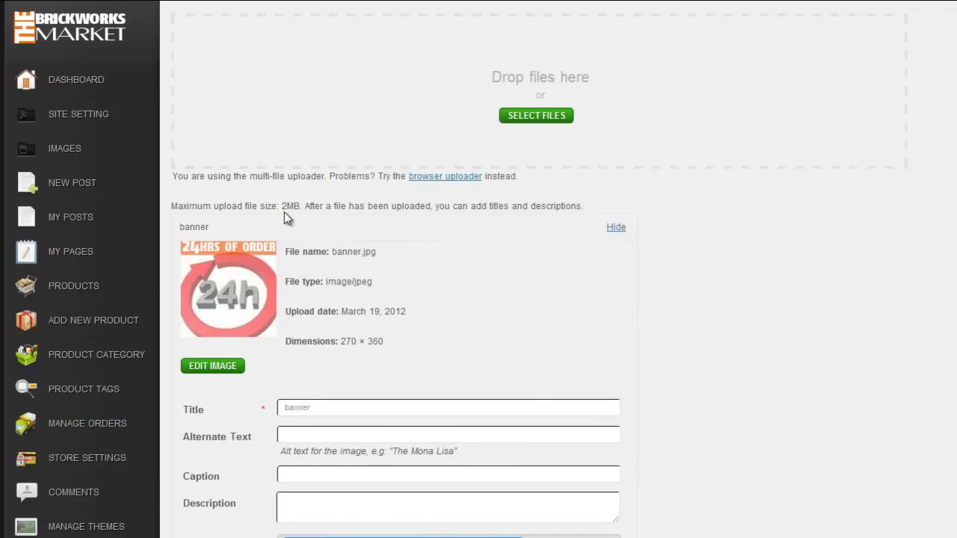
pyautogui.scroll(-2, 284, 218)
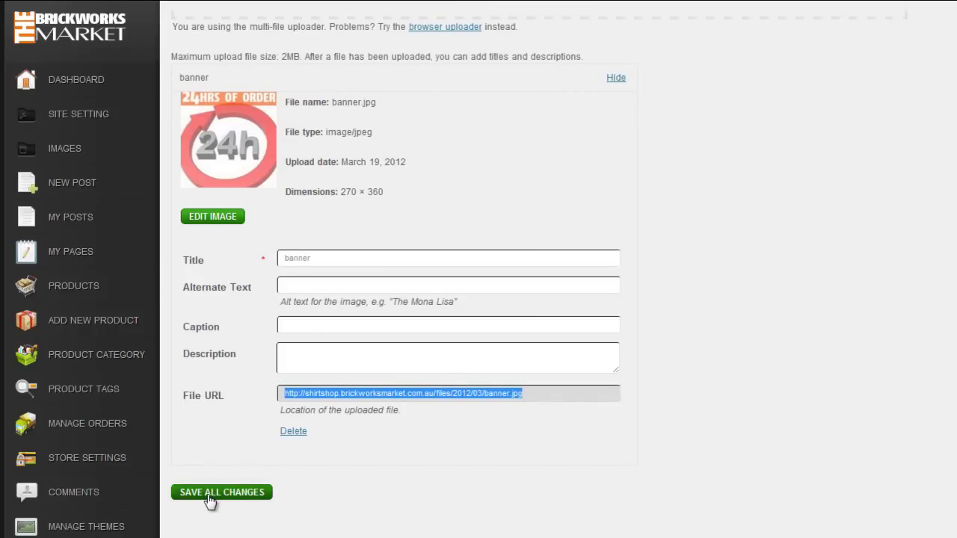
pyautogui.click(209, 495)
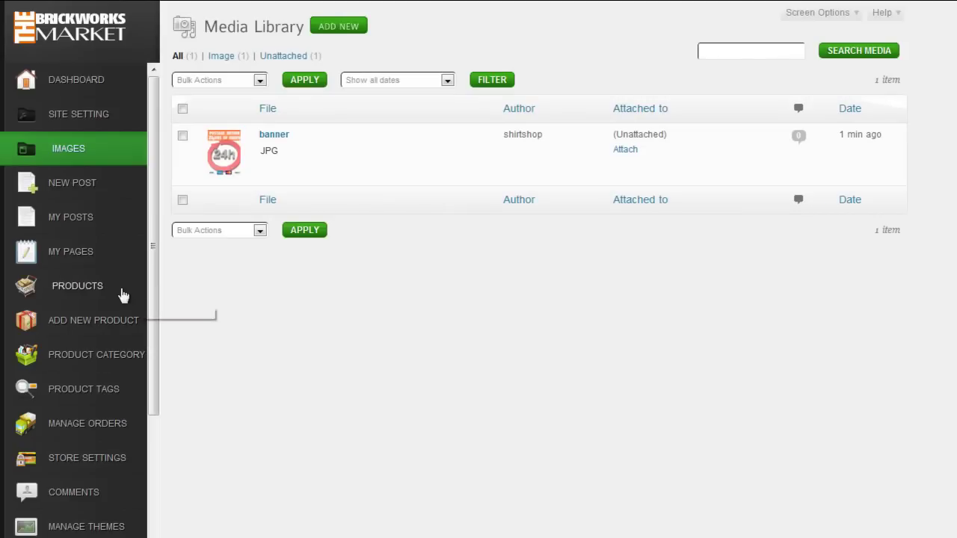
# Step: Set Front Page On/Off to Off in the theme options and save the changes
pyautogui.moveTo(156, 381); pyautogui.dragTo(164, 474)
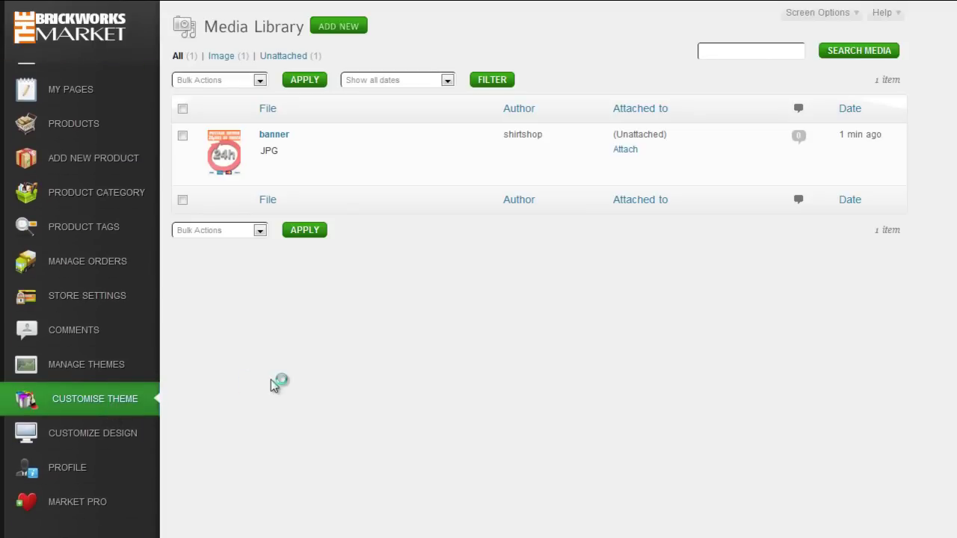
pyautogui.scroll(-3, 779, 368)
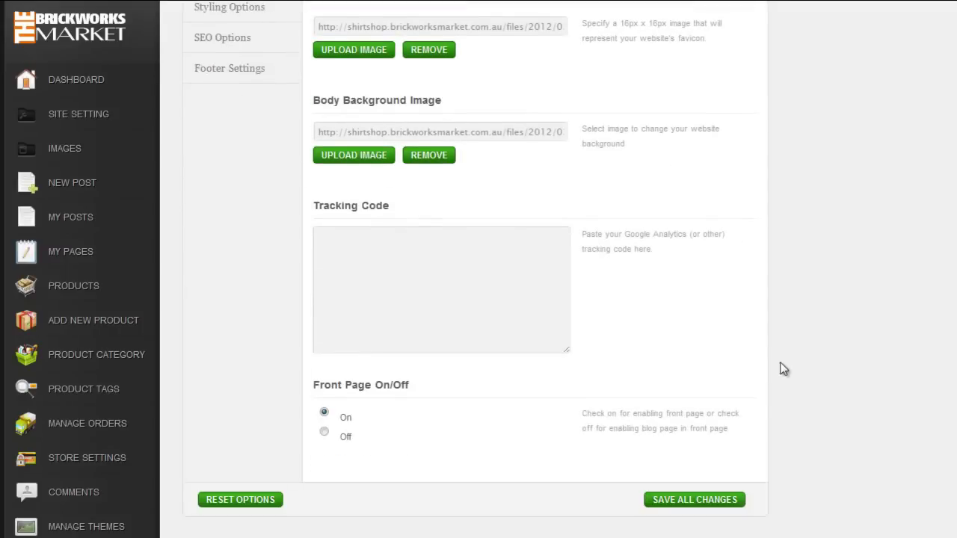
pyautogui.click(323, 432)
pyautogui.click(682, 504)
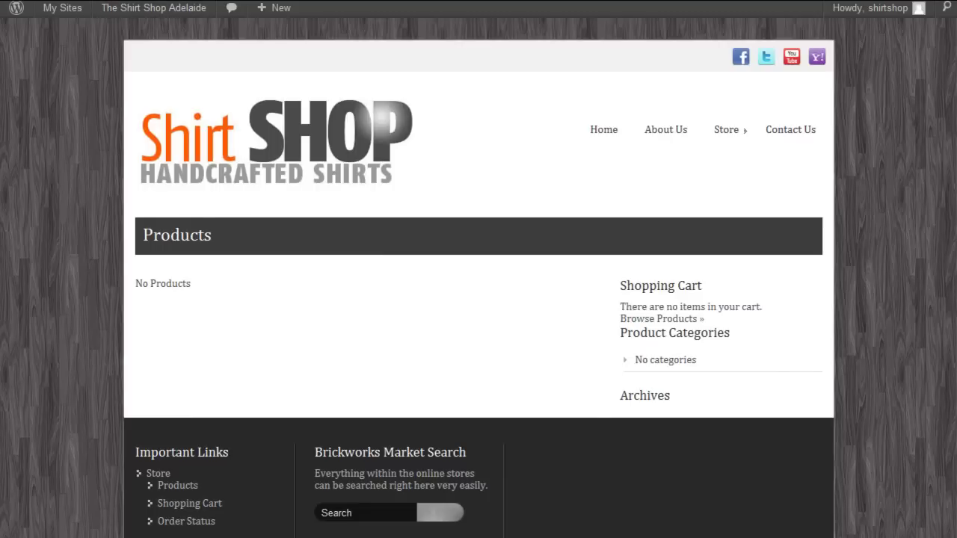
# Step: Reload the empty Products page, then go to the Brickworks Market home page
pyautogui.press('F5')
pyautogui.click(604, 132)
# Step: Turn the Front Page setting back On and save the theme options
pyautogui.click(380, 151)
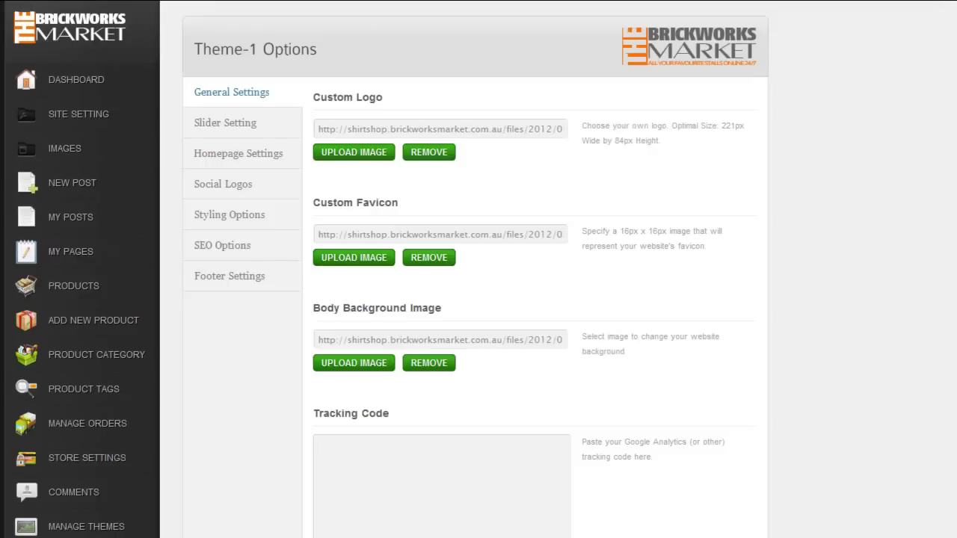
pyautogui.scroll(-3, 361, 368)
pyautogui.click(324, 412)
pyautogui.click(667, 504)
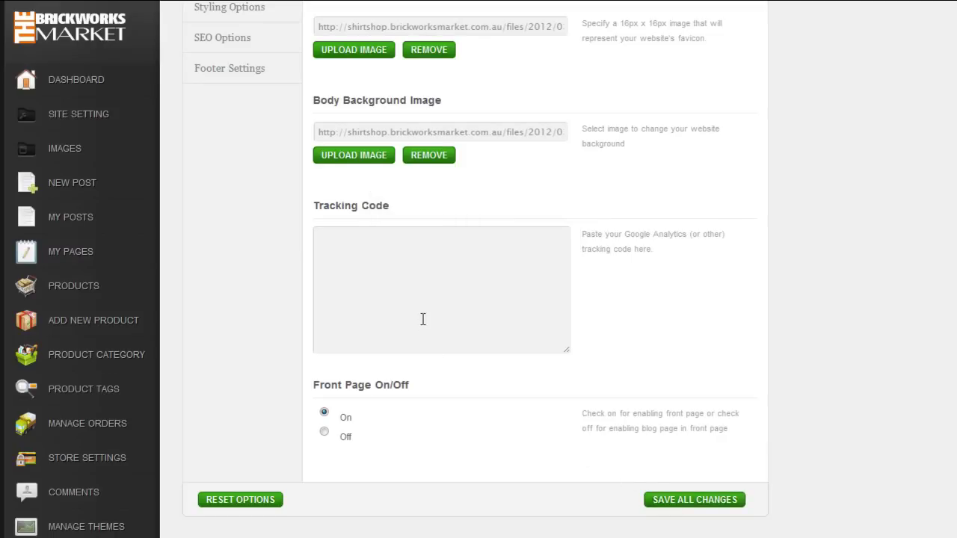
# Step: Open the theme's Homepage Settings and look down through its fields
pyautogui.scroll(3, 233, 322)
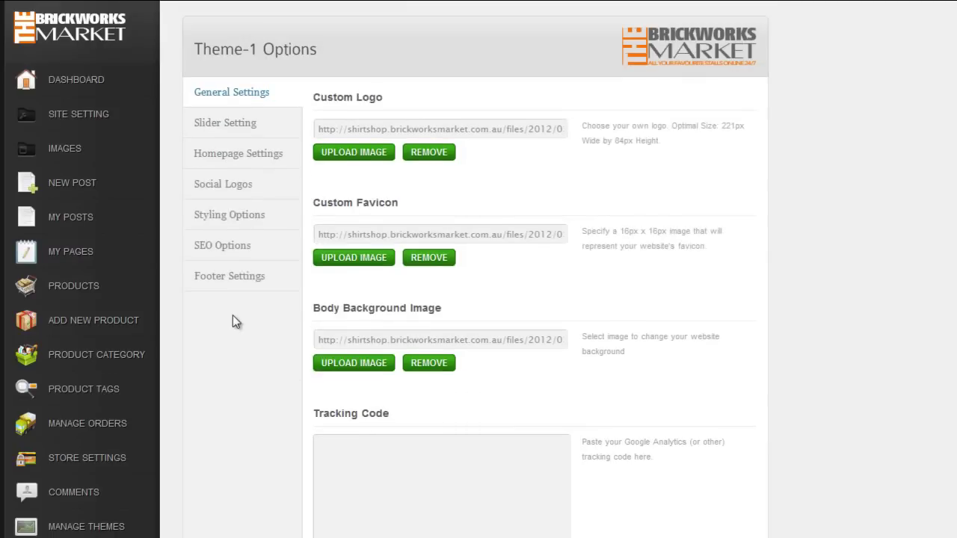
pyautogui.click(217, 157)
pyautogui.scroll(-6, 497, 354)
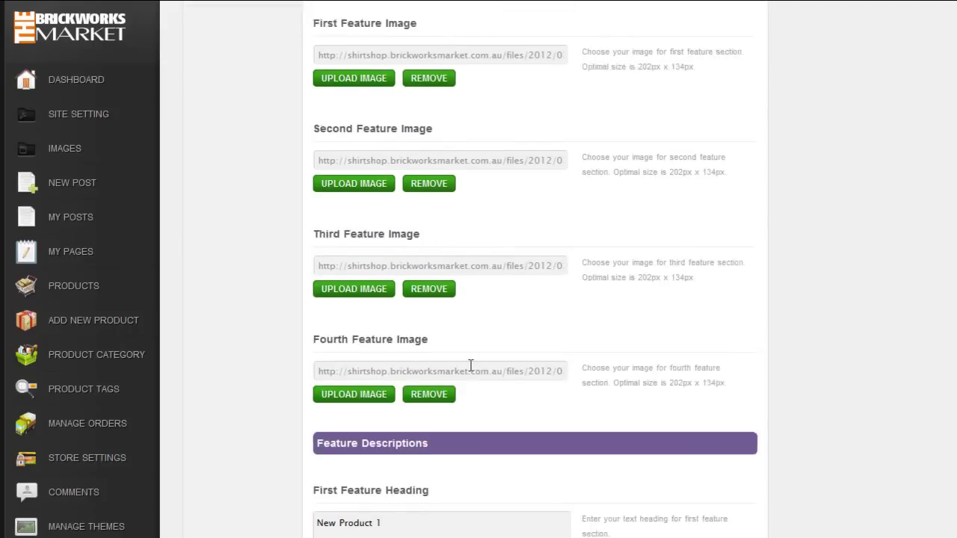
pyautogui.scroll(-20, 431, 363)
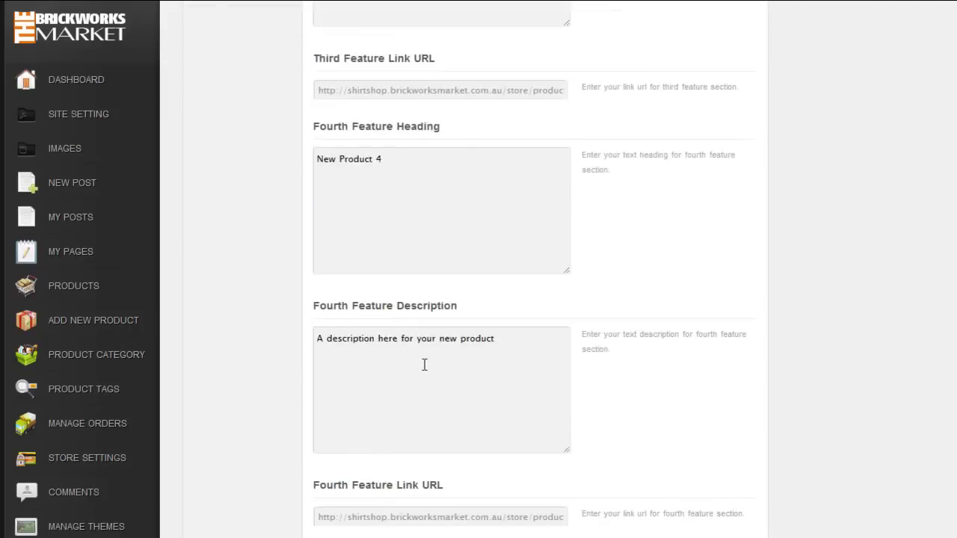
pyautogui.scroll(-8, 423, 365)
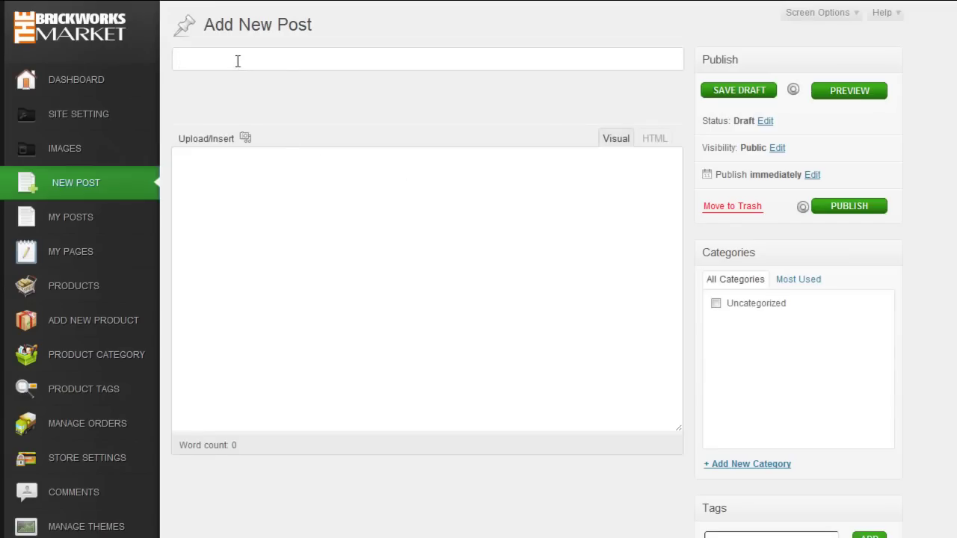
# Step: Title the new post 'Home page banner'
pyautogui.write('me page imag')
pyautogui.press('BackSpace')
pyautogui.press('BackSpace')
pyautogui.press('BackSpace')
pyautogui.press('BackSpace')
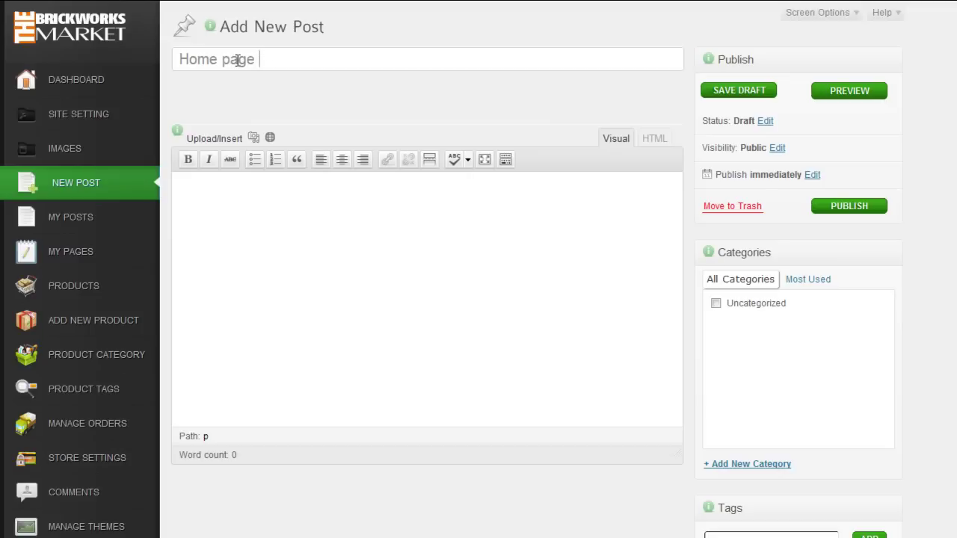
pyautogui.write('banner')
# Step: Upload banner1.jpg and insert it into the post body
pyautogui.click(304, 187)
pyautogui.click(254, 139)
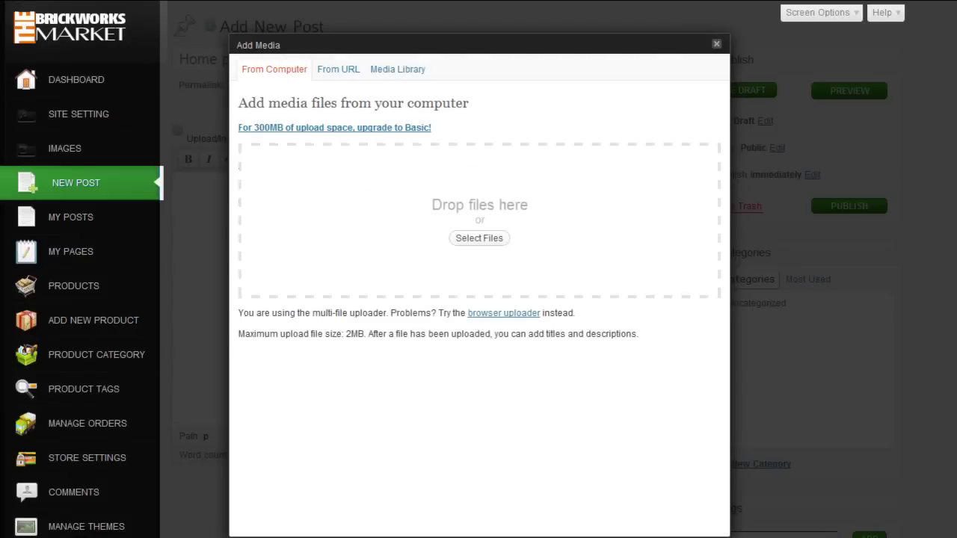
pyautogui.hotkey('alt', 'Tab')
pyautogui.moveTo(617, 245); pyautogui.dragTo(661, 321)
pyautogui.moveTo(653, 420); pyautogui.dragTo(424, 267)
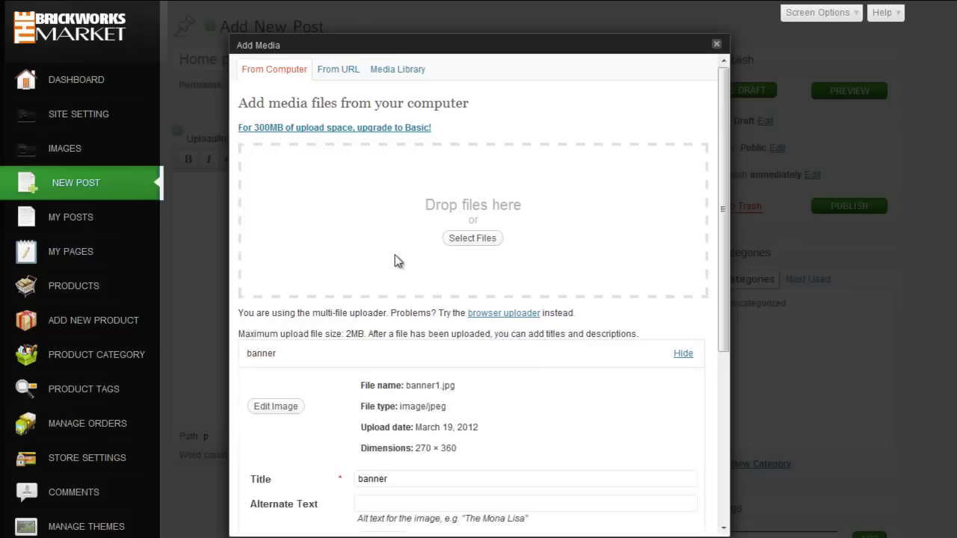
pyautogui.scroll(-5, 387, 243)
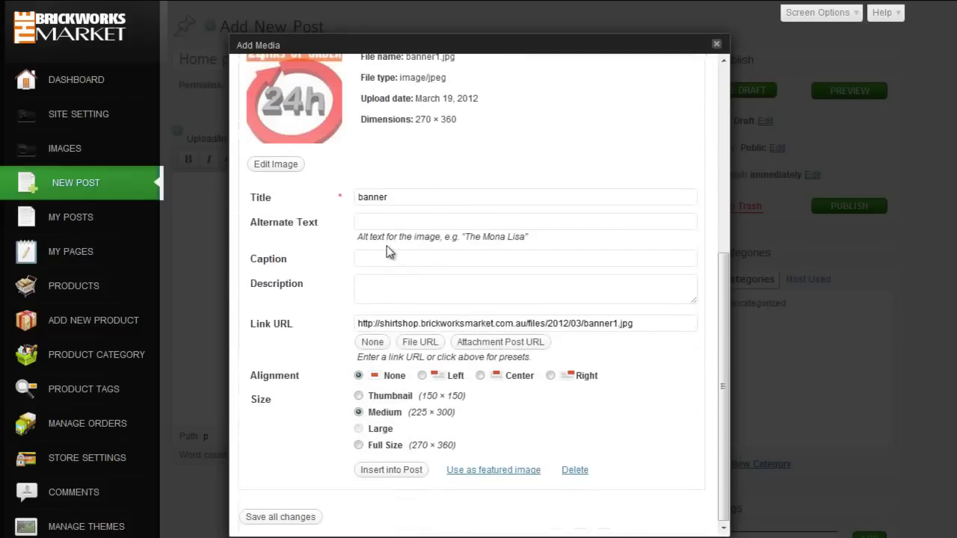
pyautogui.click(417, 472)
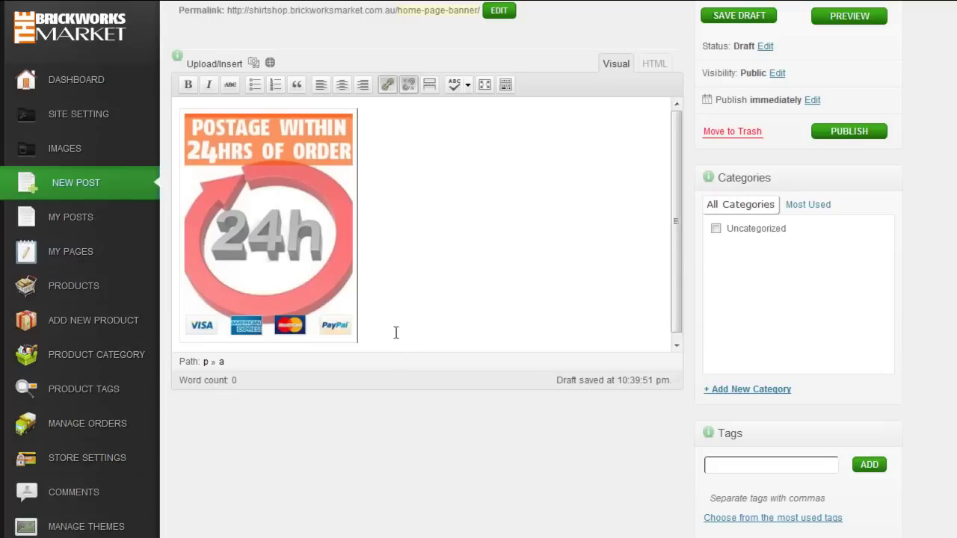
pyautogui.scroll(2, 394, 331)
# Step: Copy all of the banner image's HTML code from the editor's HTML view
pyautogui.click(654, 139)
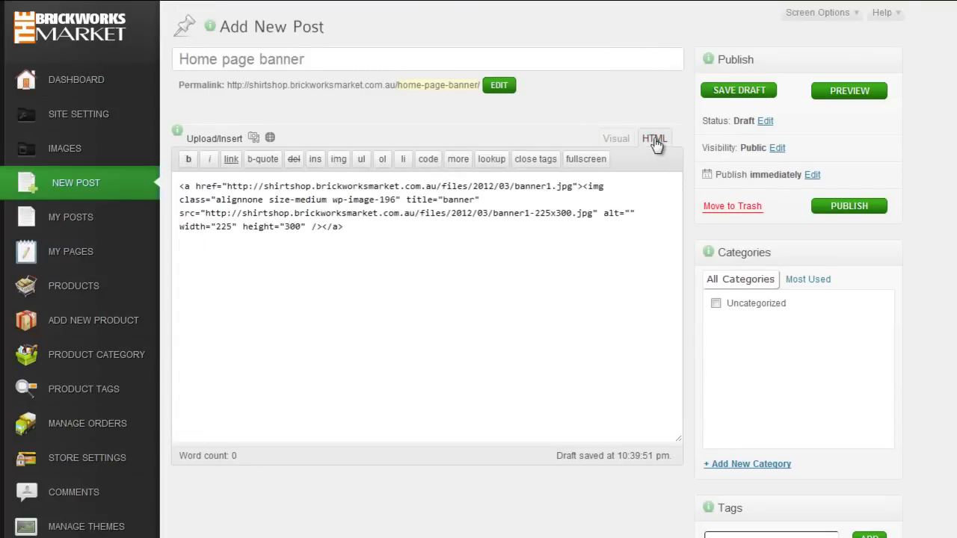
pyautogui.moveTo(346, 227); pyautogui.dragTo(182, 186)
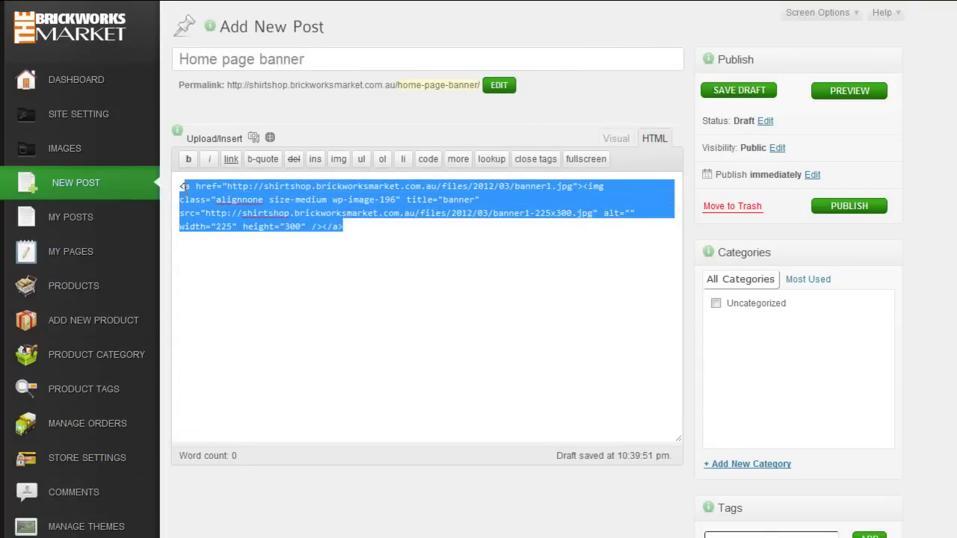
pyautogui.rightClick(208, 199)
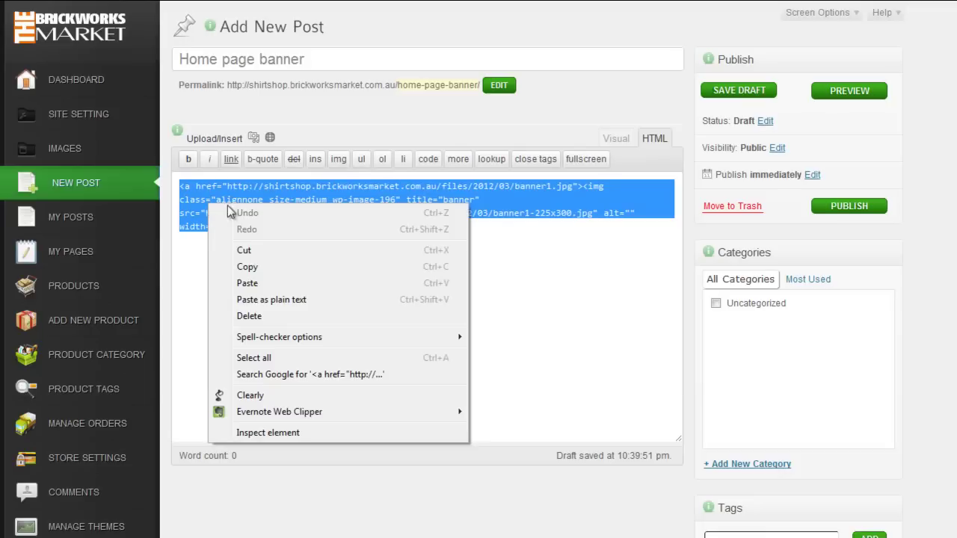
pyautogui.click(247, 268)
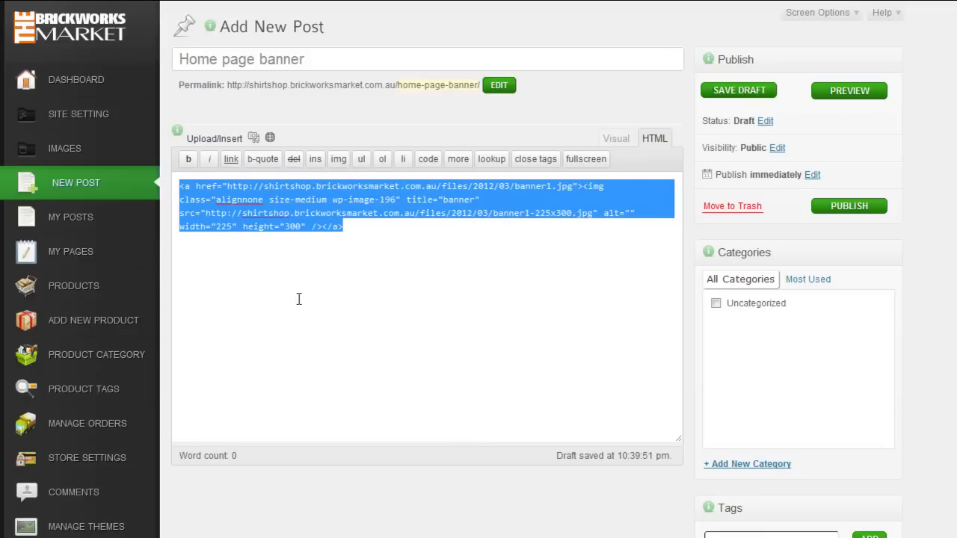
# Step: Move the Home page banner draft to the Trash
pyautogui.moveTo(154, 291); pyautogui.dragTo(154, 325)
pyautogui.scroll(-3, 154, 325)
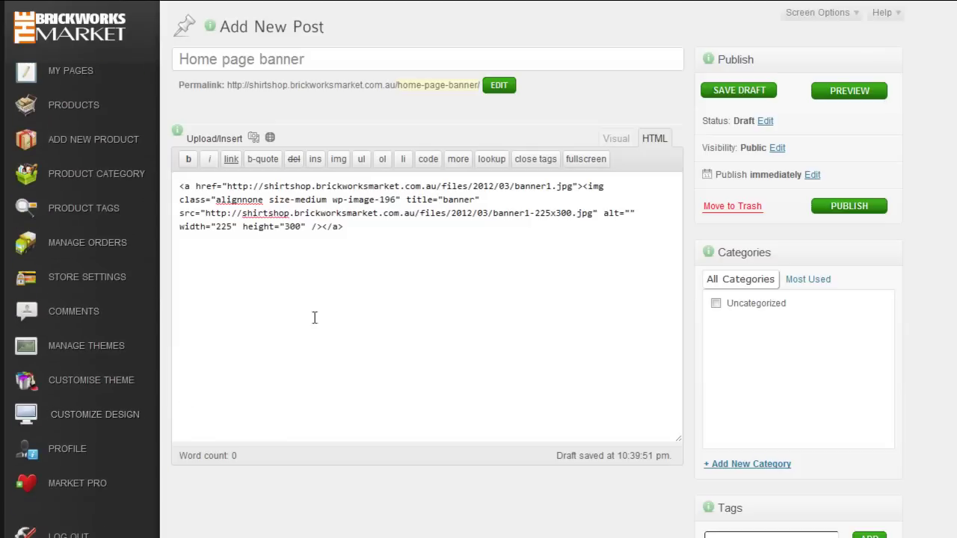
pyautogui.click(733, 206)
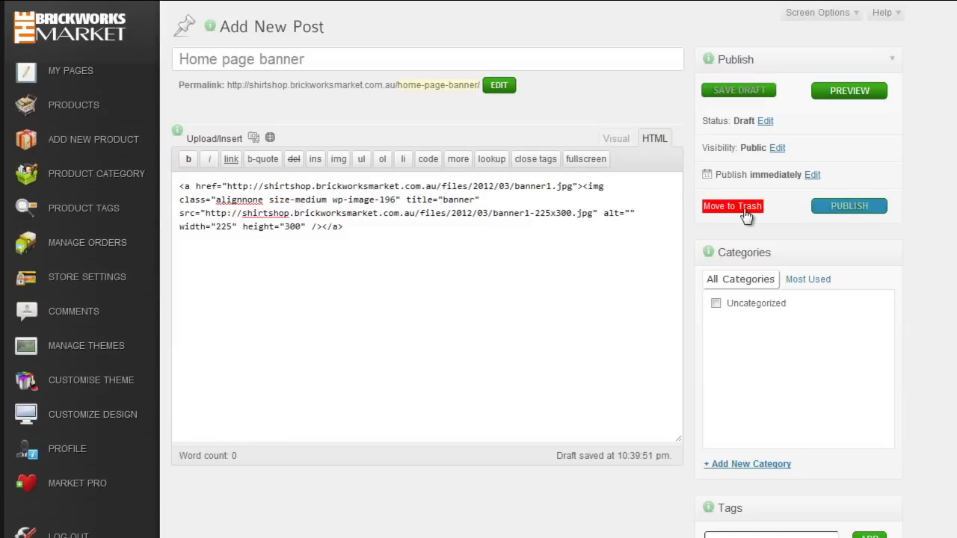
pyautogui.click(745, 216)
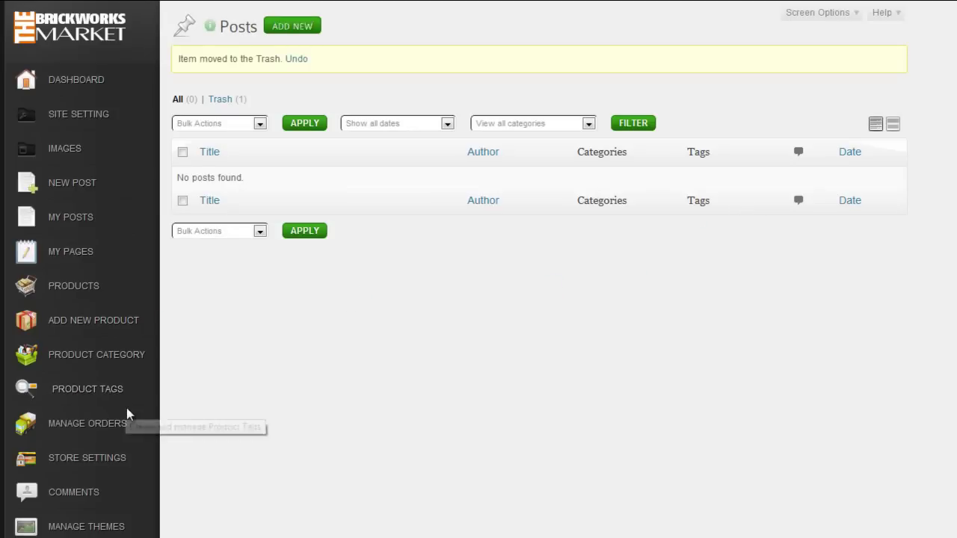
pyautogui.scroll(-2, 147, 381)
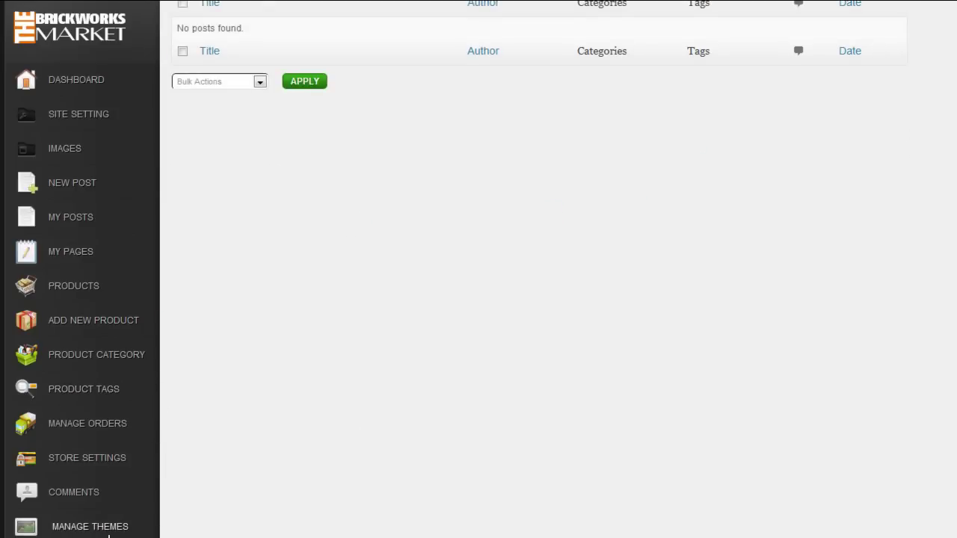
pyautogui.scroll(2, 213, 391)
pyautogui.moveTo(154, 172); pyautogui.dragTo(74, 416)
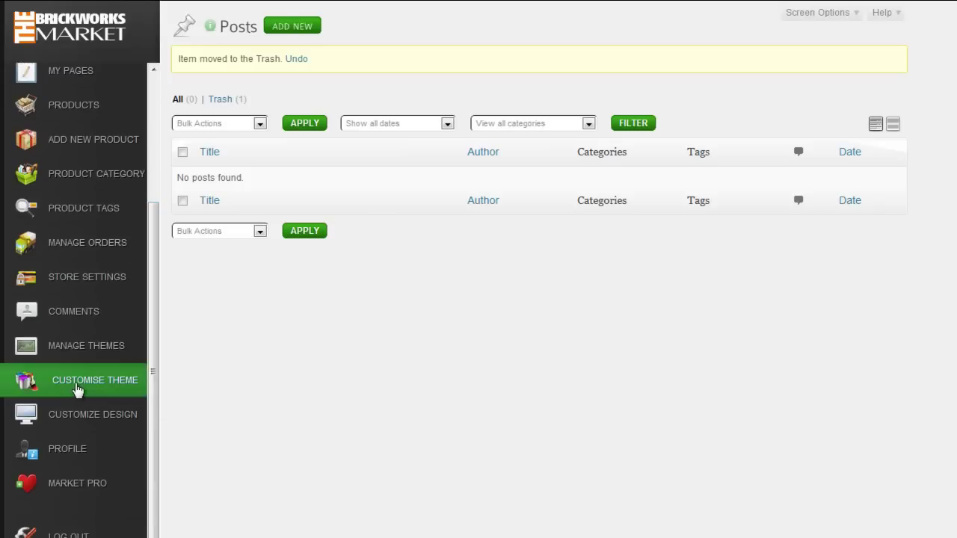
# Step: Paste the banner image code into the Homepage Settings' Right Column Description
pyautogui.click(77, 385)
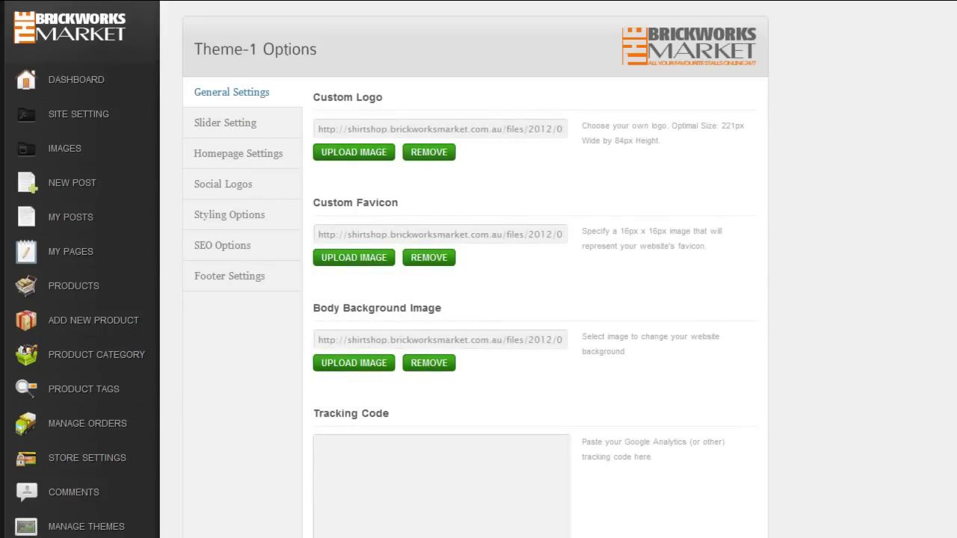
pyautogui.click(230, 154)
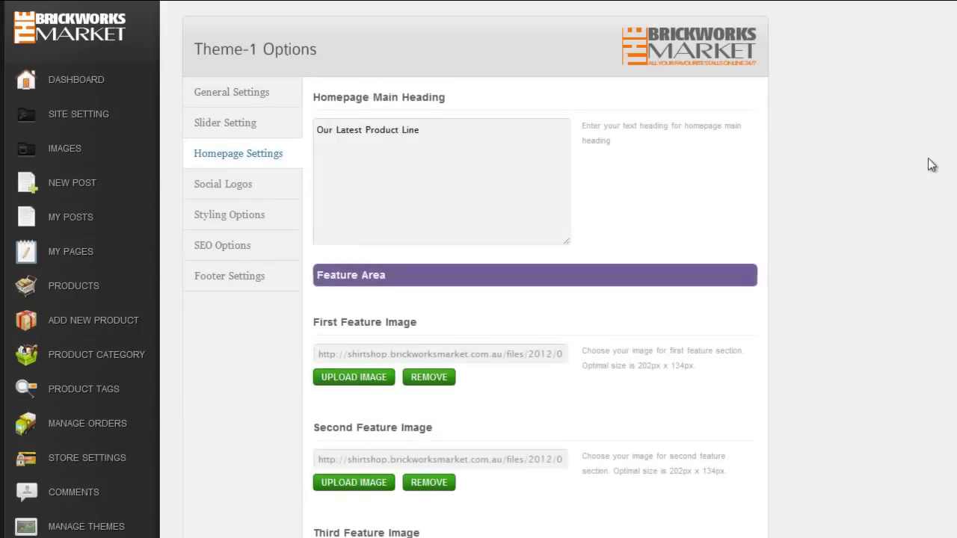
pyautogui.scroll(-15, 809, 165)
pyautogui.scroll(-5, 441, 224)
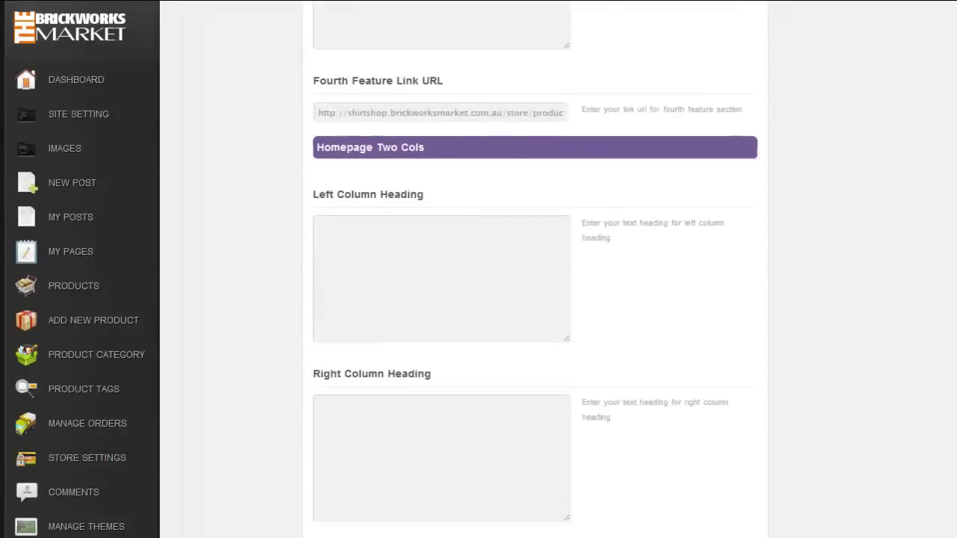
pyautogui.click(379, 191)
pyautogui.rightClick(379, 190)
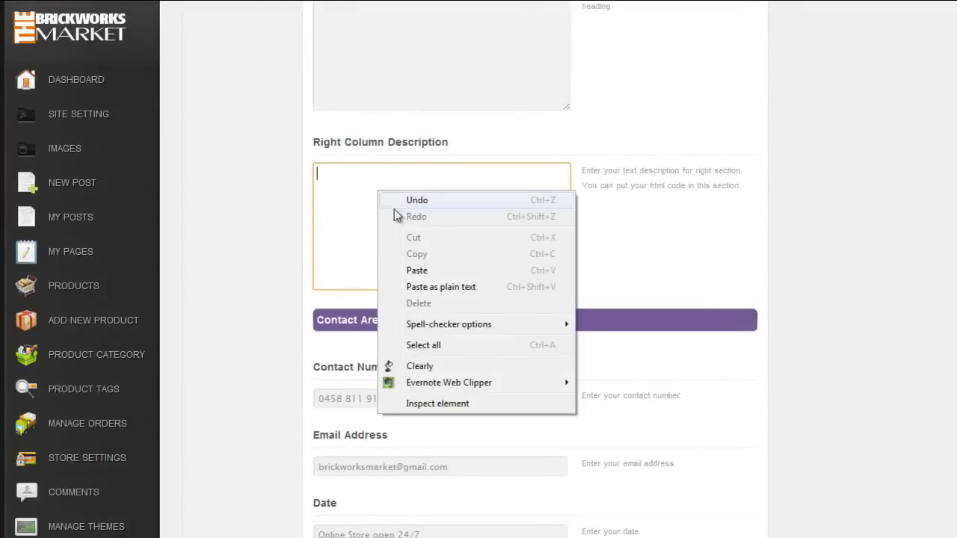
pyautogui.click(431, 271)
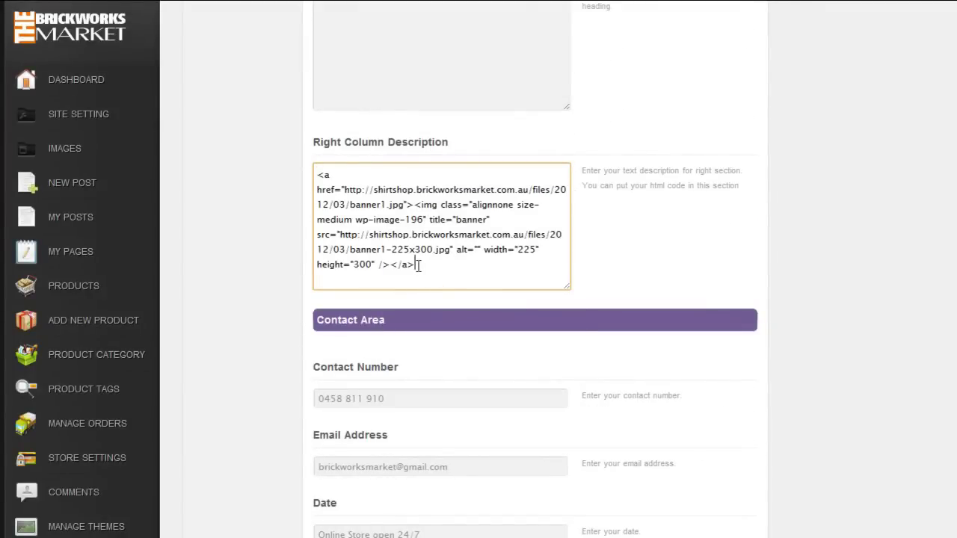
# Step: Delete the opening <a href> and closing </a> tags, then save all changes
pyautogui.scroll(-3, 950, 449)
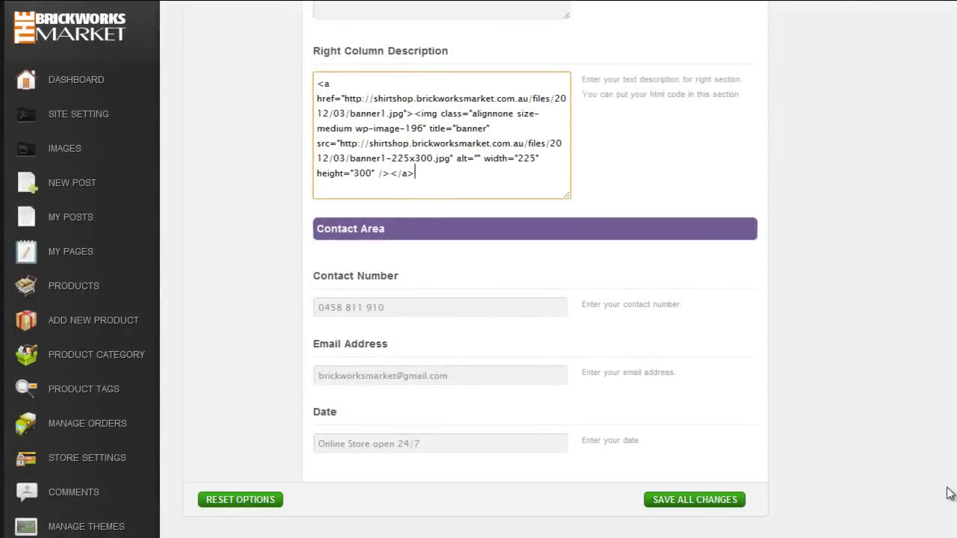
pyautogui.click(415, 112)
pyautogui.moveTo(415, 113); pyautogui.dragTo(310, 84)
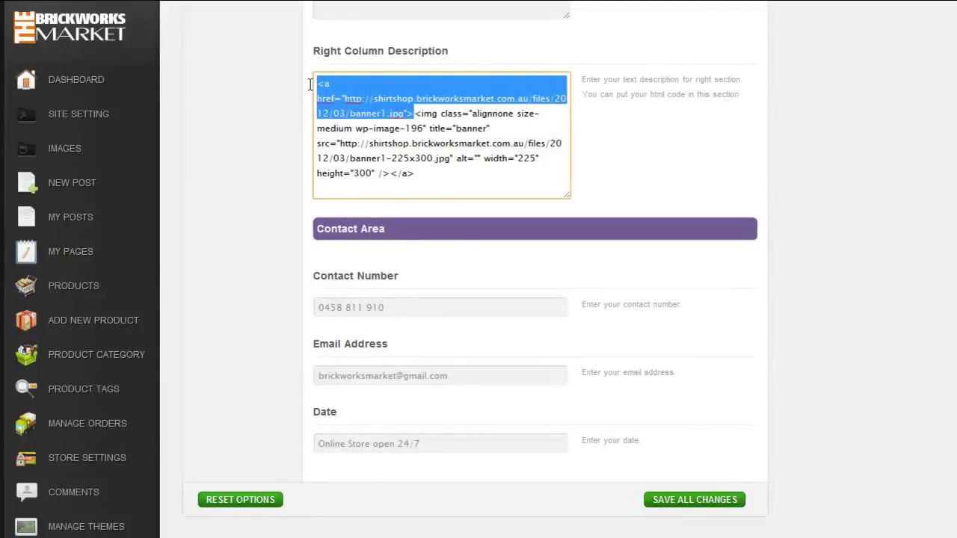
pyautogui.press('BackSpace')
pyautogui.moveTo(414, 142); pyautogui.dragTo(390, 143)
pyautogui.press('BackSpace')
pyautogui.click(695, 505)
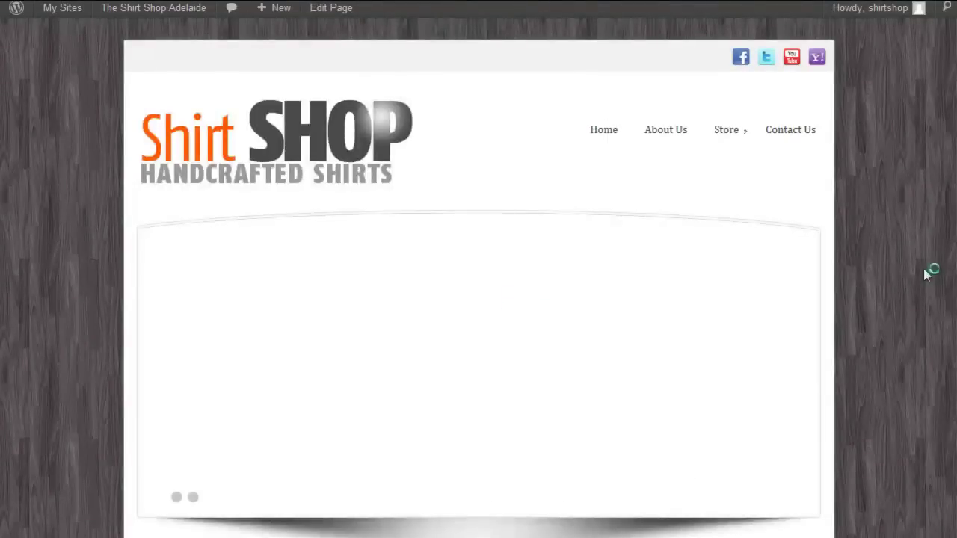
# Step: Scroll back up the Theme-1 Options page to the Homepage Settings header
pyautogui.scroll(-10, 931, 269)
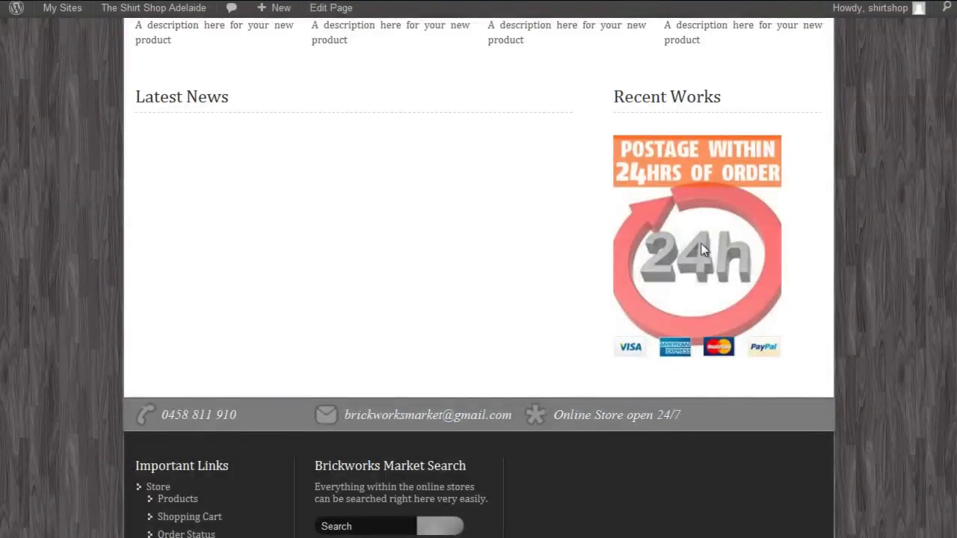
pyautogui.scroll(2, 875, 346)
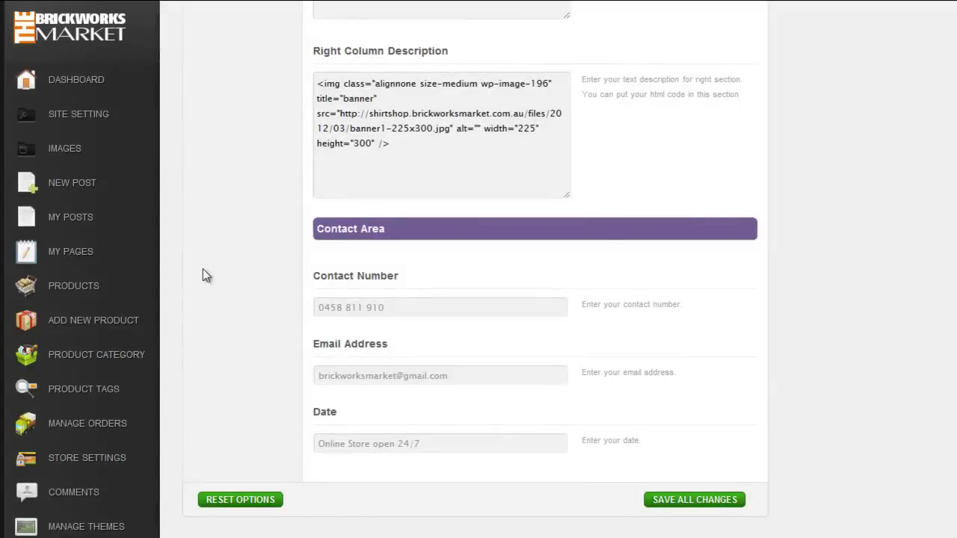
pyautogui.scroll(5, 944, 495)
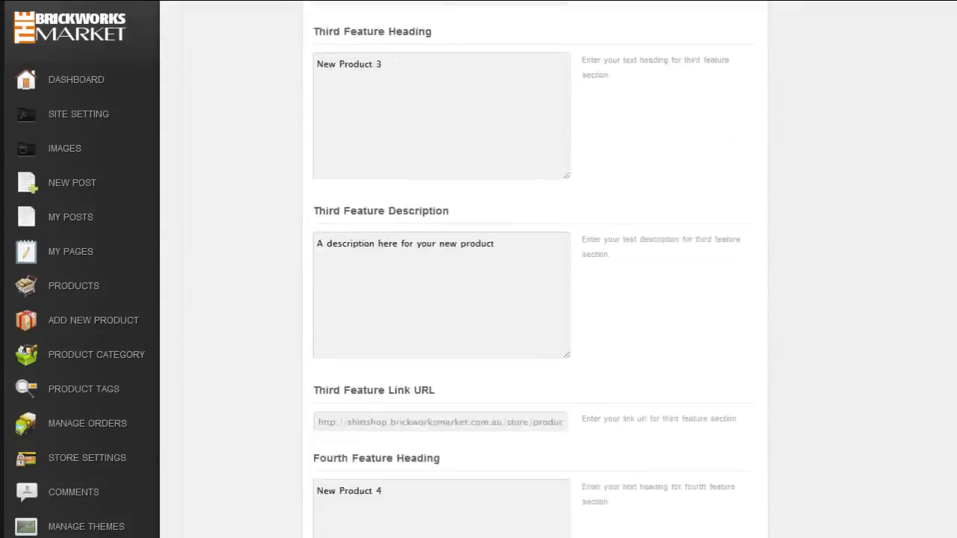
pyautogui.scroll(10, 534, 269)
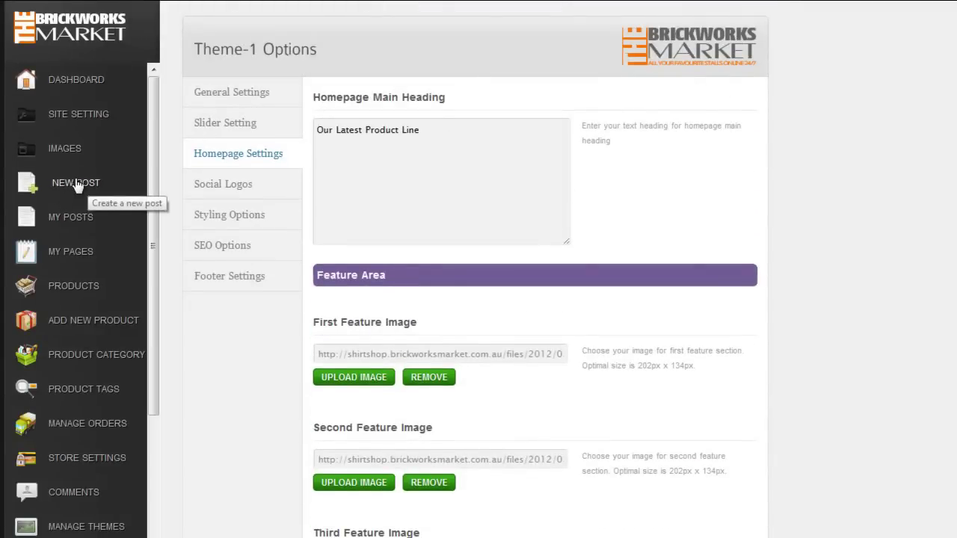
# Step: Start a new post titled 'Our Shirts are exceptional'
pyautogui.click(78, 185)
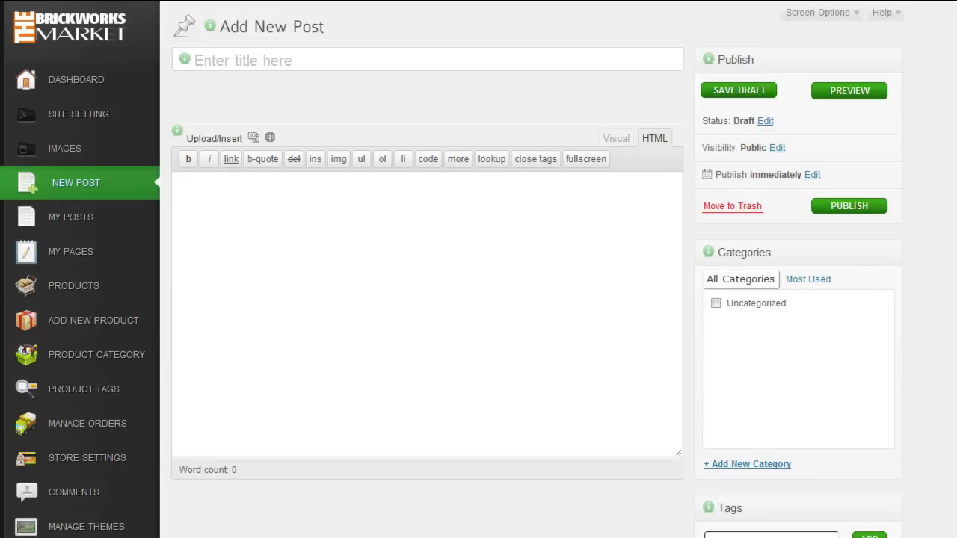
pyautogui.click(247, 63)
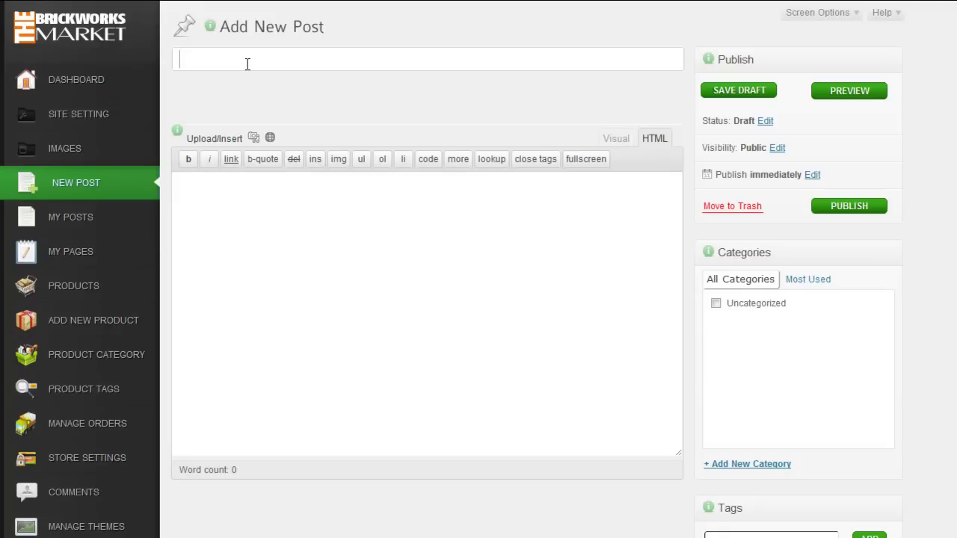
pyautogui.write('Ou')
pyautogui.write('r Shirts')
pyautogui.write(' and')
pyautogui.press('BackSpace')
pyautogui.press('BackSpace')
pyautogui.press('BackSpace')
pyautogui.write('are exceptional')
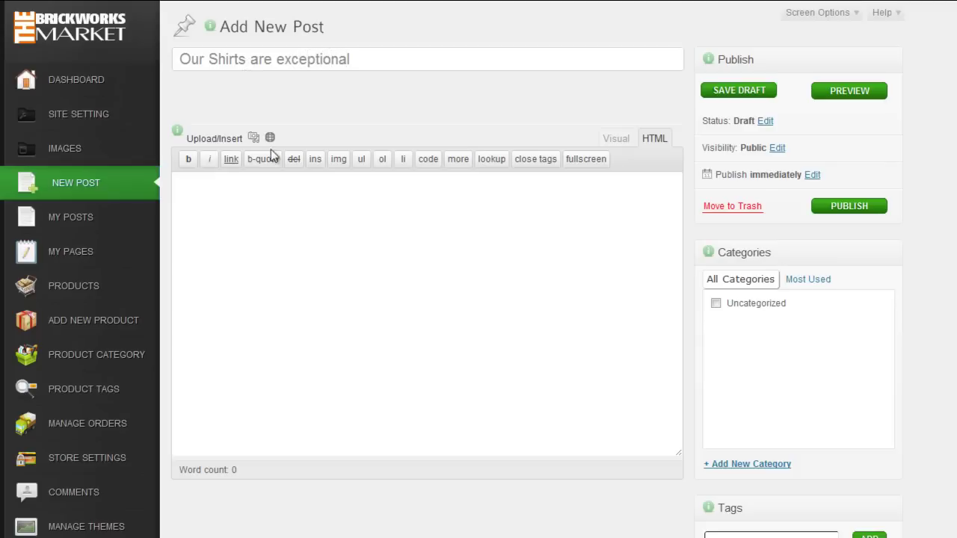
# Step: Paste the two MILK collar stay paragraphs into the post body
pyautogui.click(262, 199)
pyautogui.write('With the exception of our button-down collar shirts, every MILK shirt comes standard with a pair of metallic MILK etched collar stays. These keep your collar looking crisp all day.  We believe in setting the bar high because you deserve it.')
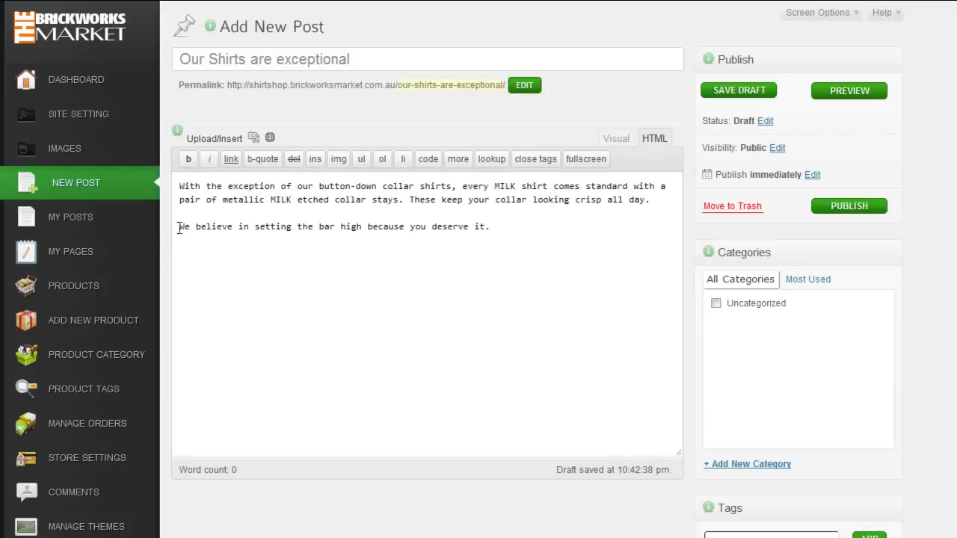
pyautogui.click(177, 188)
# Step: Upload red-label-rain-shirt.jpg and insert it at medium 300 × 280 at the body's start
pyautogui.click(253, 139)
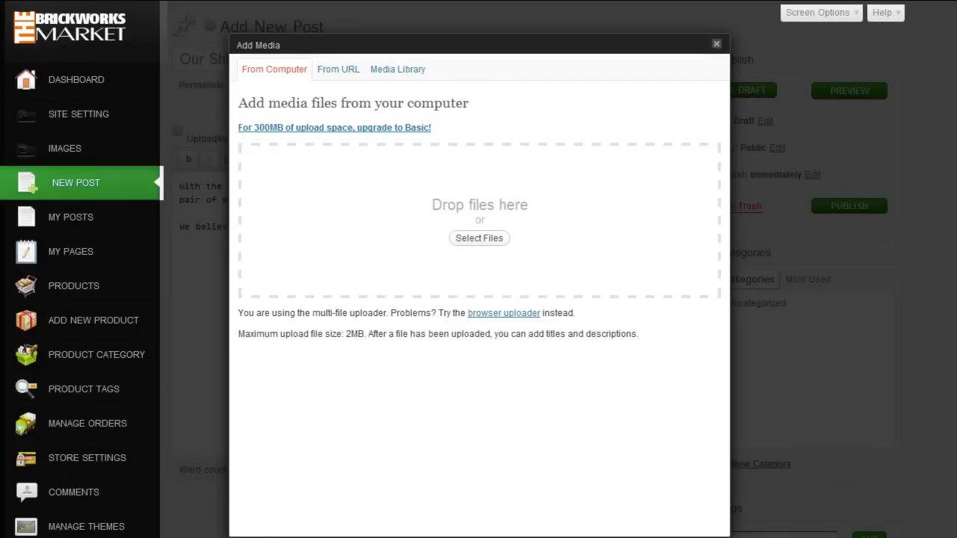
pyautogui.moveTo(863, 307); pyautogui.dragTo(905, 278)
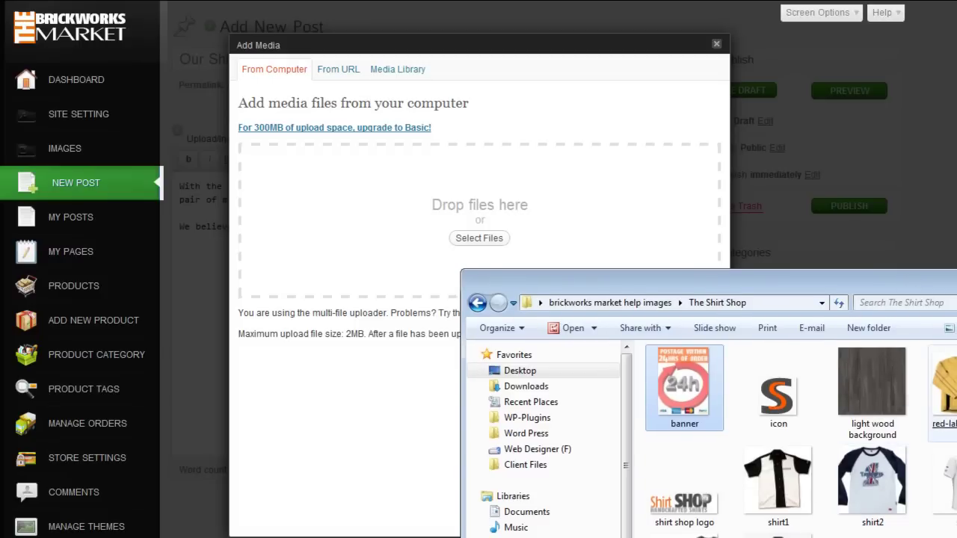
pyautogui.moveTo(943, 396); pyautogui.dragTo(367, 244)
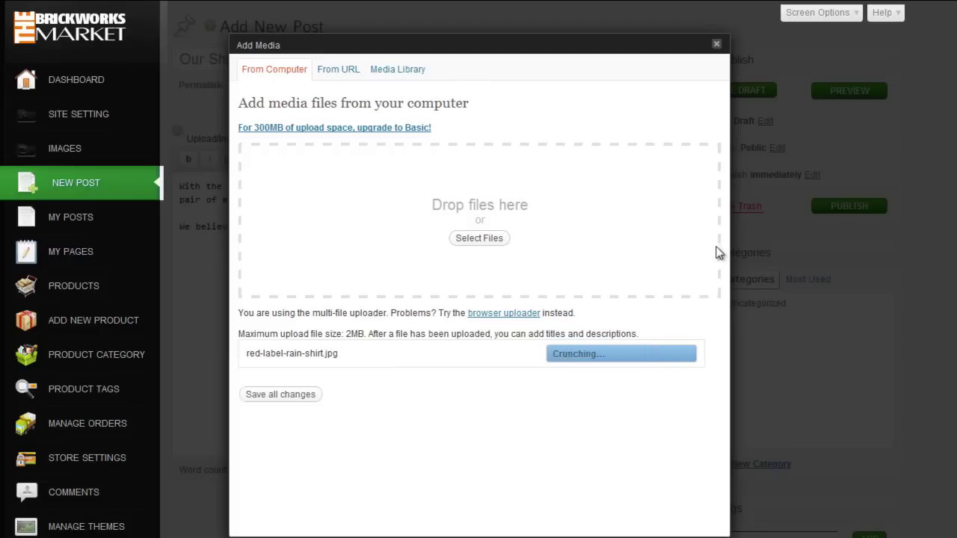
pyautogui.scroll(-5, 503, 454)
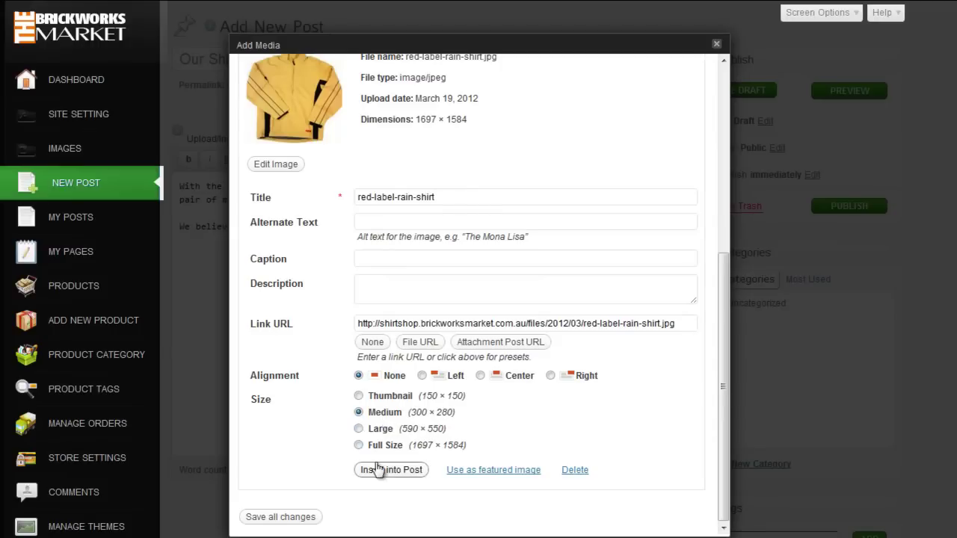
pyautogui.click(400, 471)
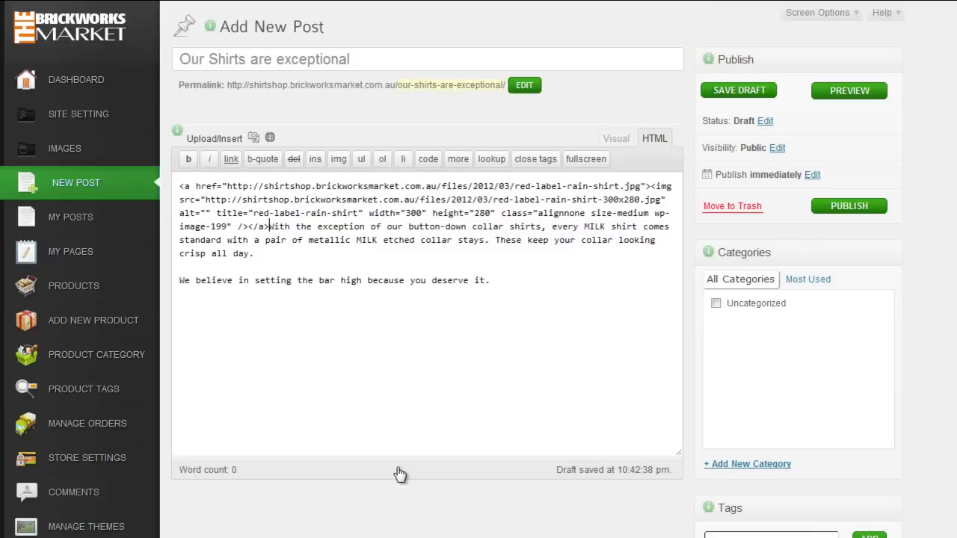
# Step: Switch the post to Visual view and create a new 'Long sleeve shirts' category for it
pyautogui.click(616, 138)
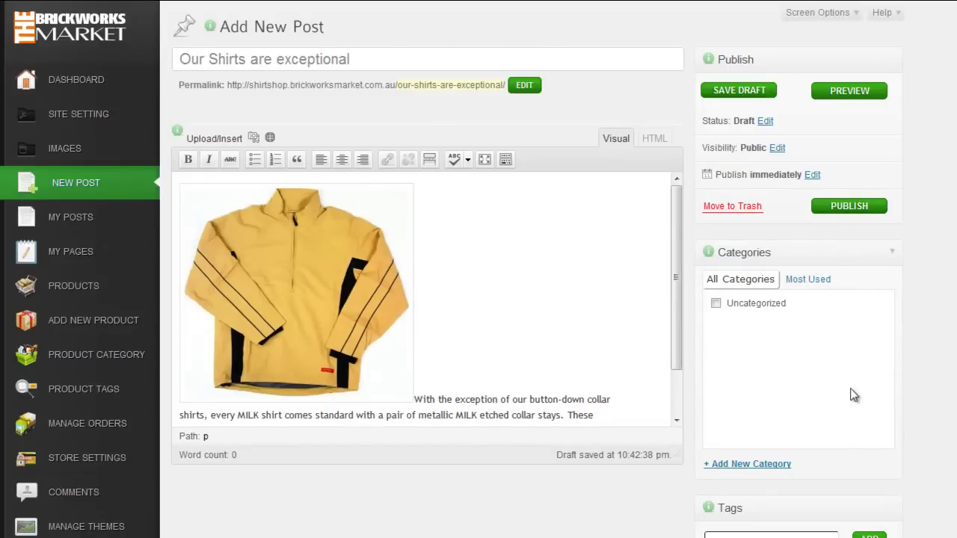
pyautogui.scroll(-1, 845, 392)
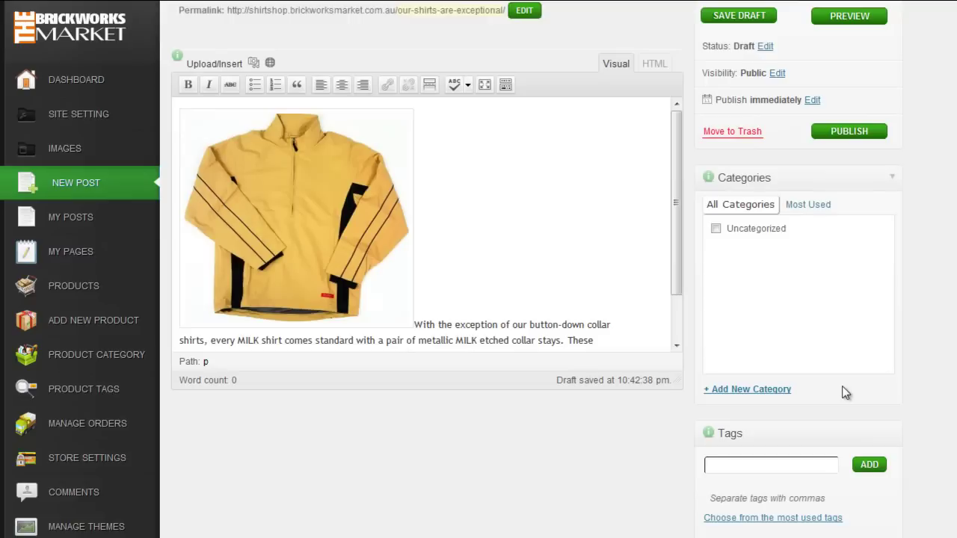
pyautogui.click(737, 390)
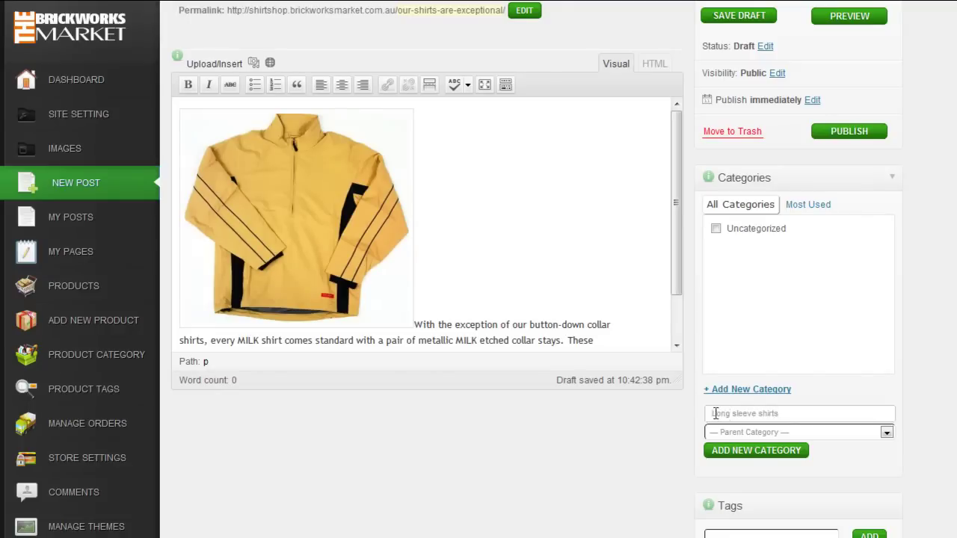
pyautogui.click(755, 452)
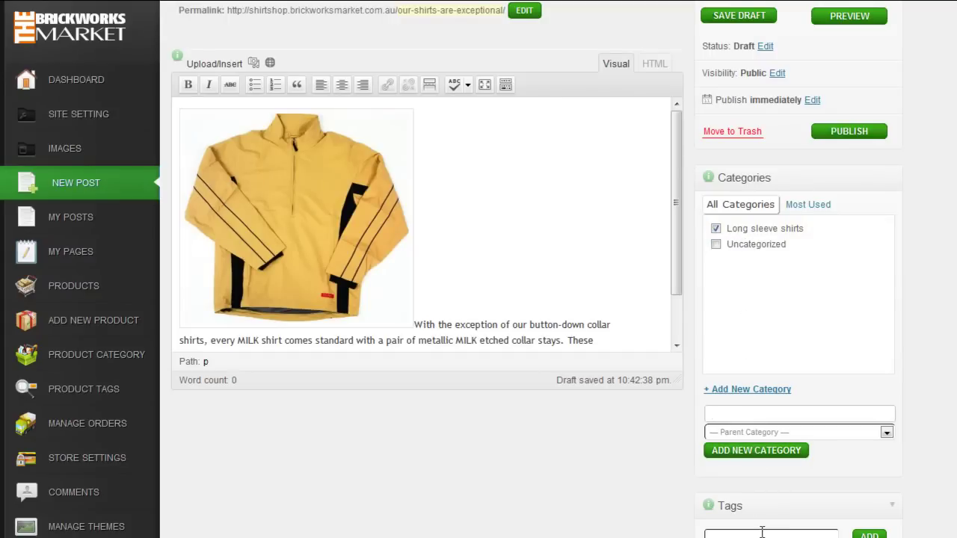
# Step: Tag the post 'Yellow' and 'Long Sleeve', capitalising the L of Long
pyautogui.scroll(-1, 786, 495)
pyautogui.click(763, 466)
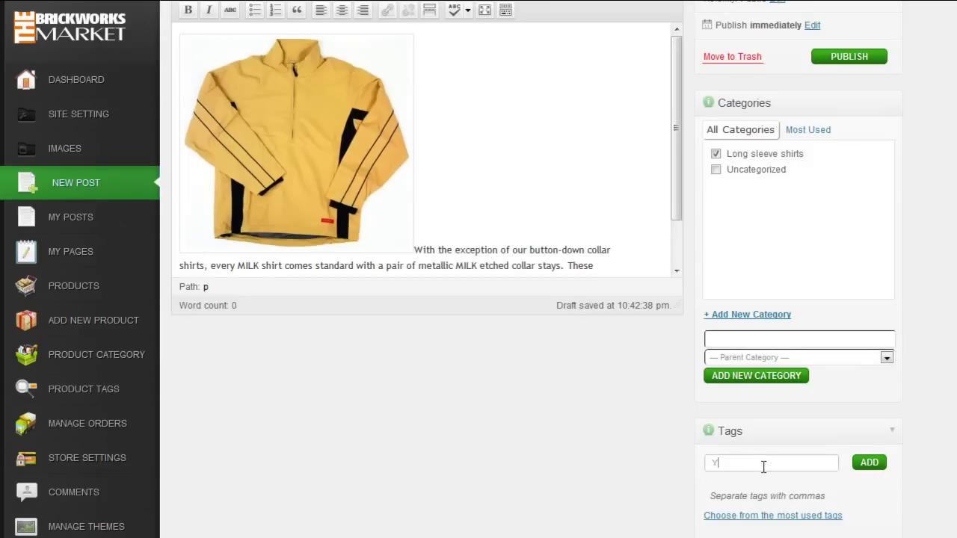
pyautogui.write('Yellow')
pyautogui.click(866, 465)
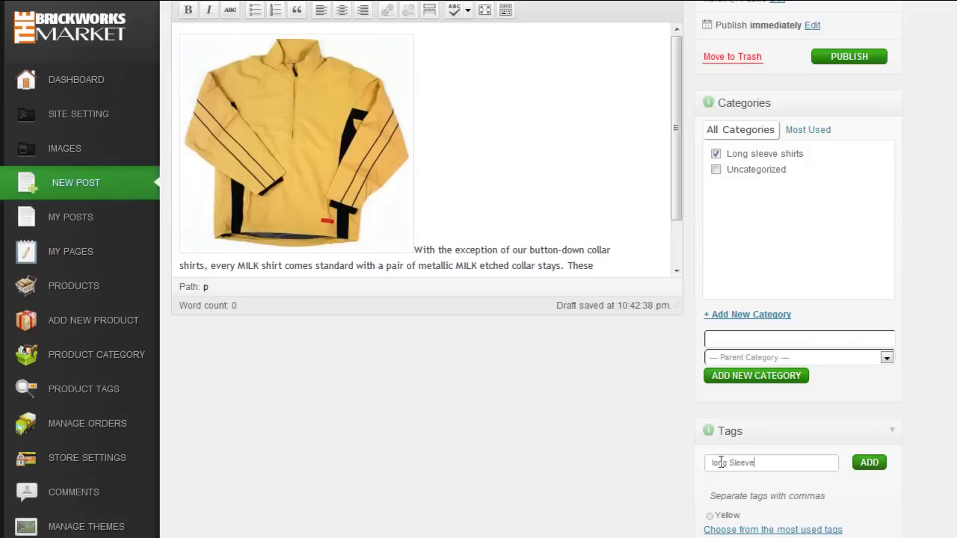
pyautogui.press('Home')
pyautogui.press('Delete')
pyautogui.write('L')
pyautogui.click(867, 464)
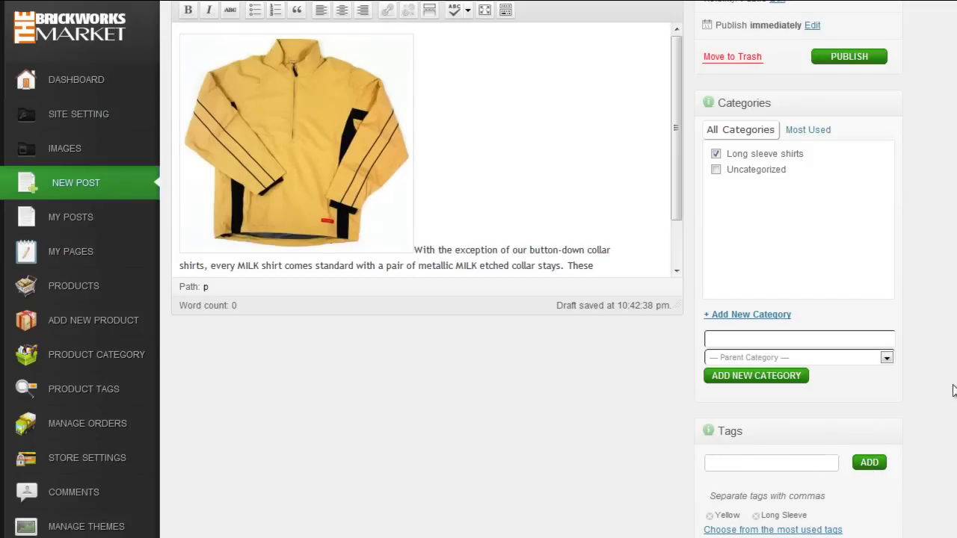
# Step: Publish the 'Our Shirts are exceptional' post
pyautogui.scroll(-2, 924, 242)
pyautogui.scroll(5, 924, 242)
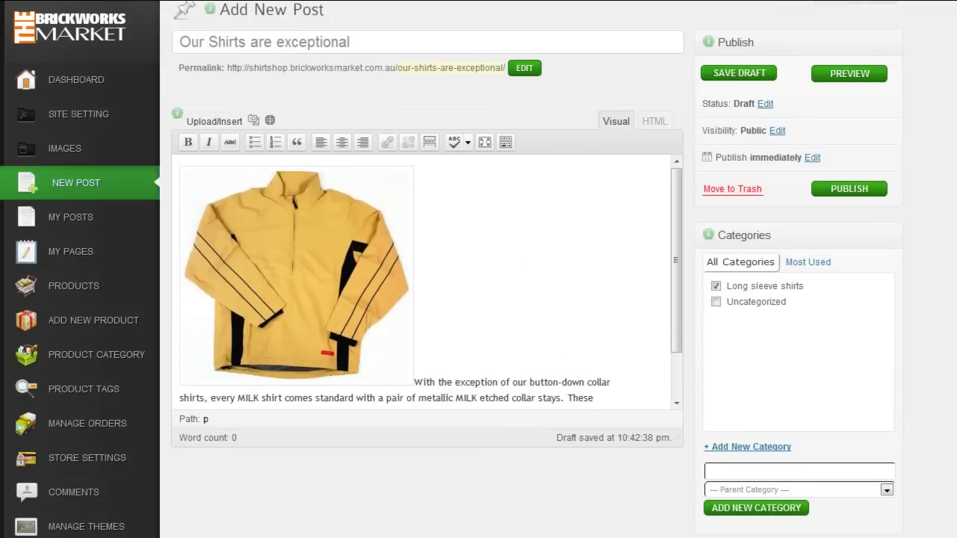
pyautogui.click(858, 212)
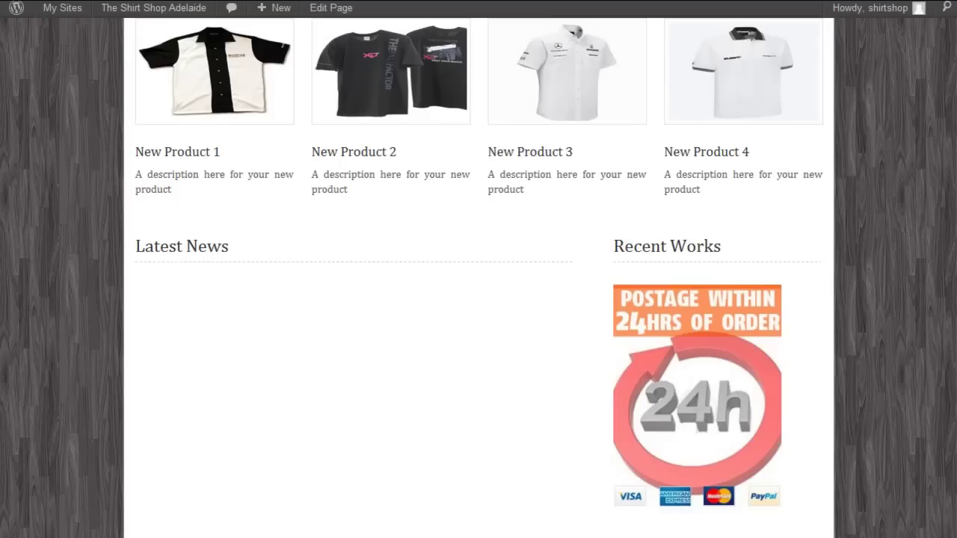
# Step: Reload the homepage to confirm the post under Latest News, then open the New Product 1 page
pyautogui.press('F5')
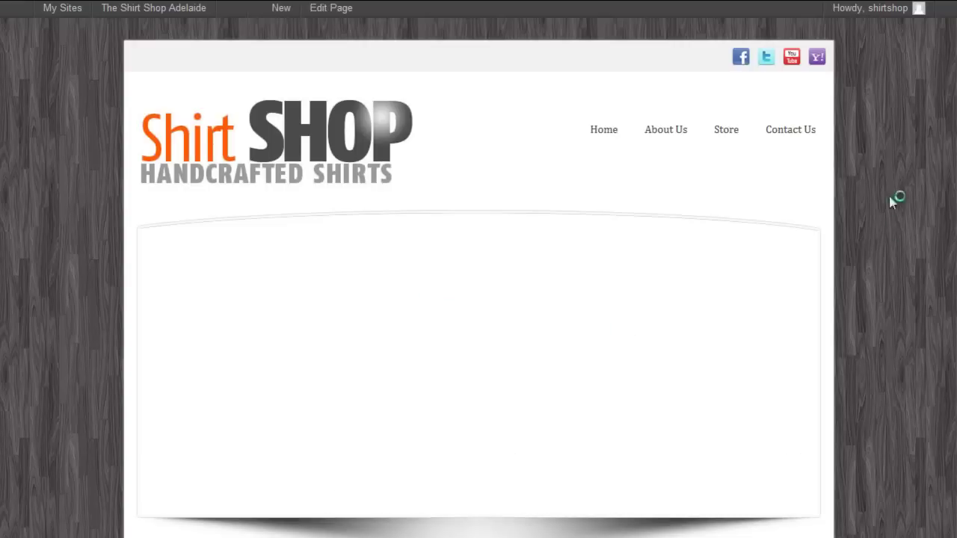
pyautogui.scroll(-8, 891, 202)
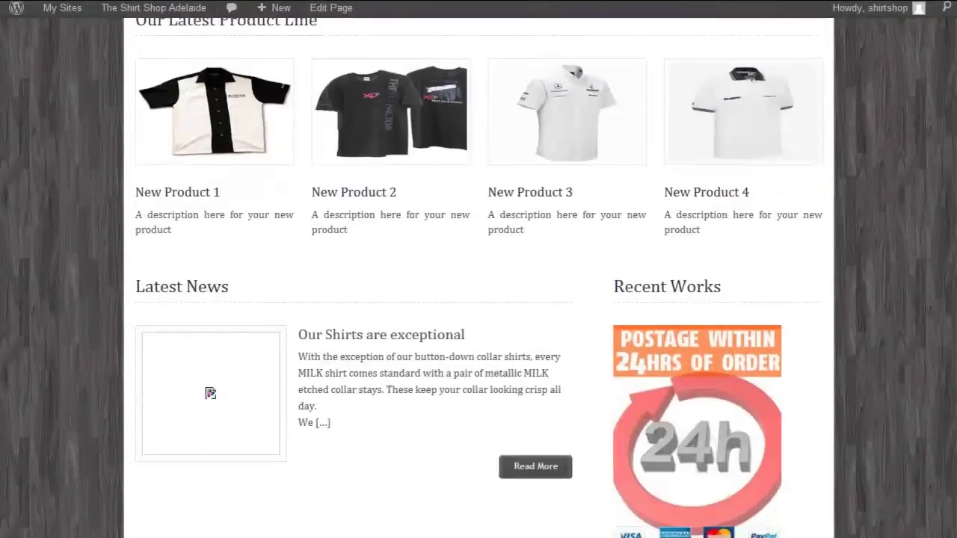
pyautogui.scroll(-1, 478, 277)
pyautogui.scroll(3, 478, 276)
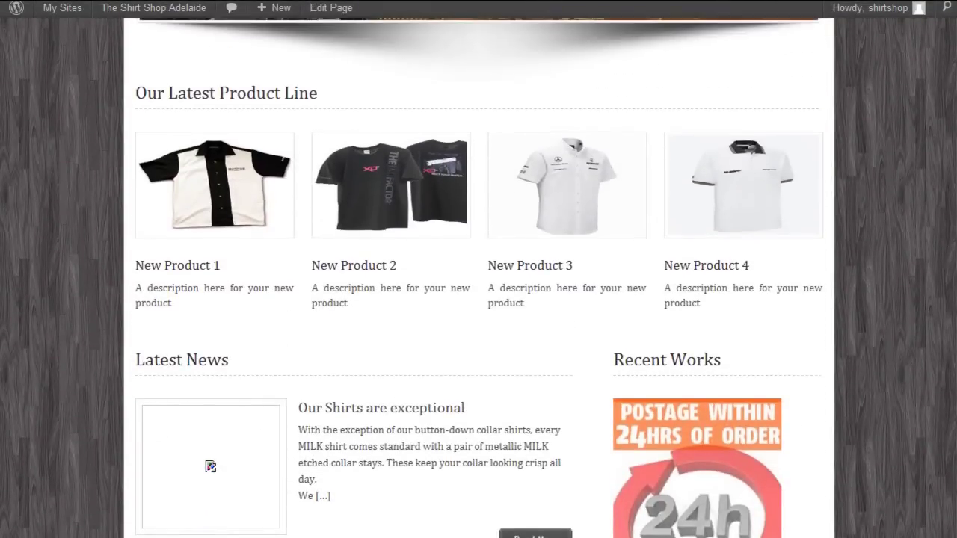
pyautogui.scroll(-5, 478, 277)
pyautogui.scroll(12, 479, 277)
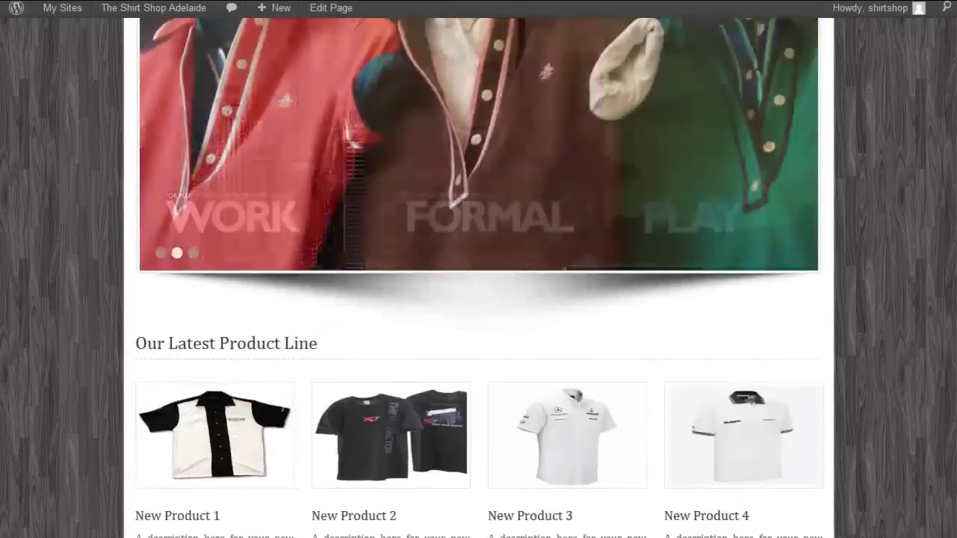
pyautogui.scroll(-3, 478, 276)
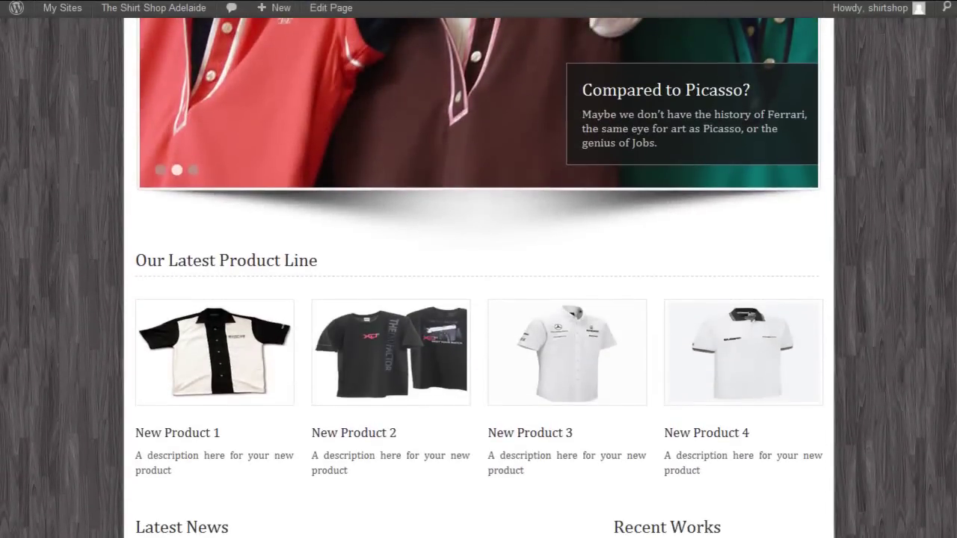
pyautogui.click(254, 344)
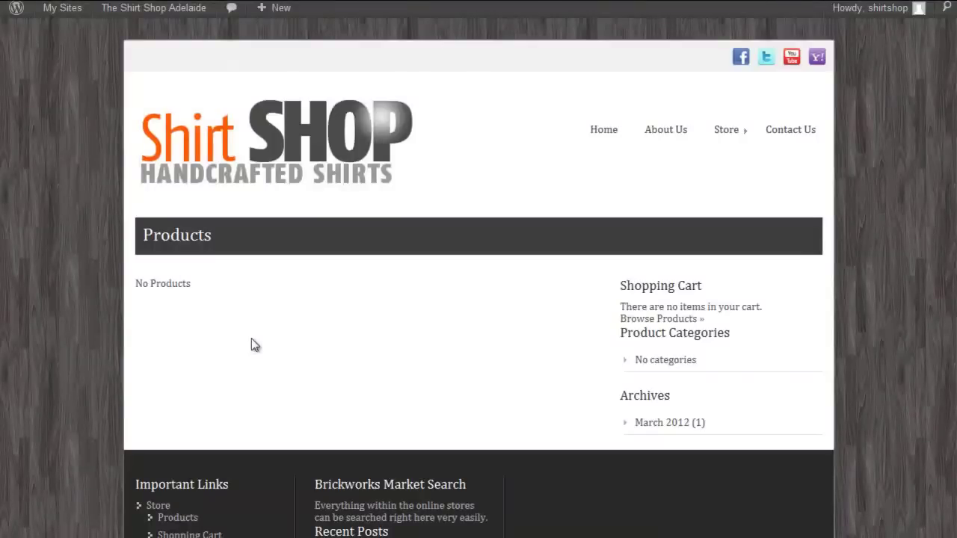
# Step: Append /BrickworksMarket to the Facebook URL in the social link settings
pyautogui.hotkey('alt', 'Left')
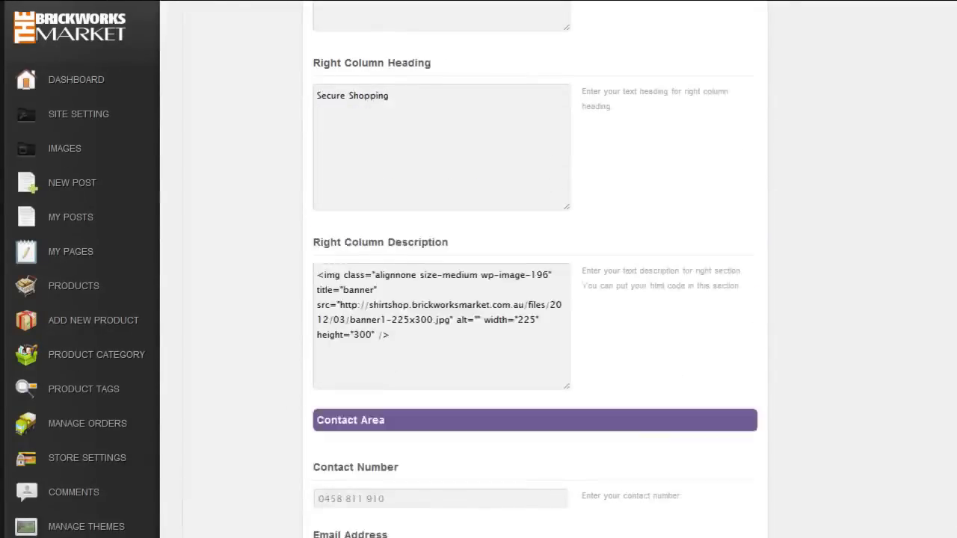
pyautogui.scroll(15, 534, 270)
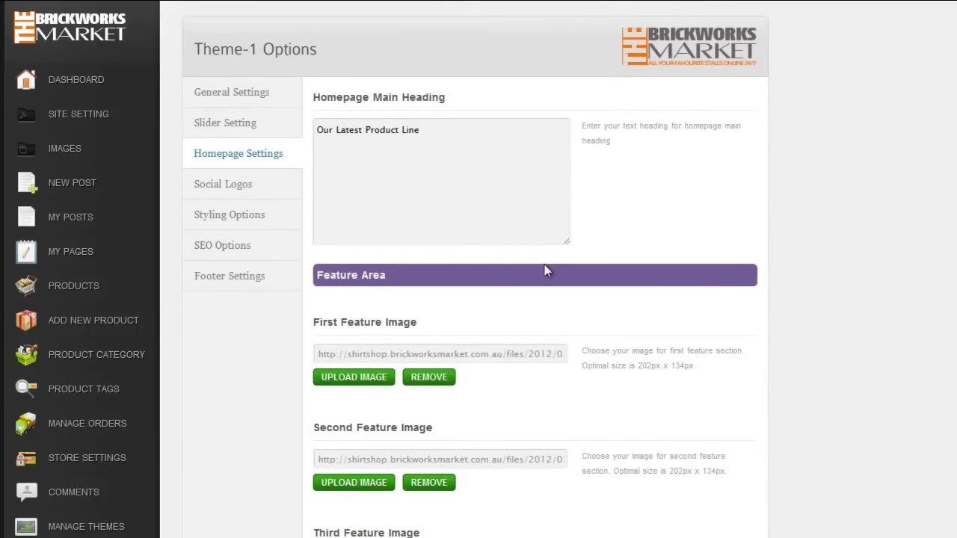
pyautogui.click(238, 185)
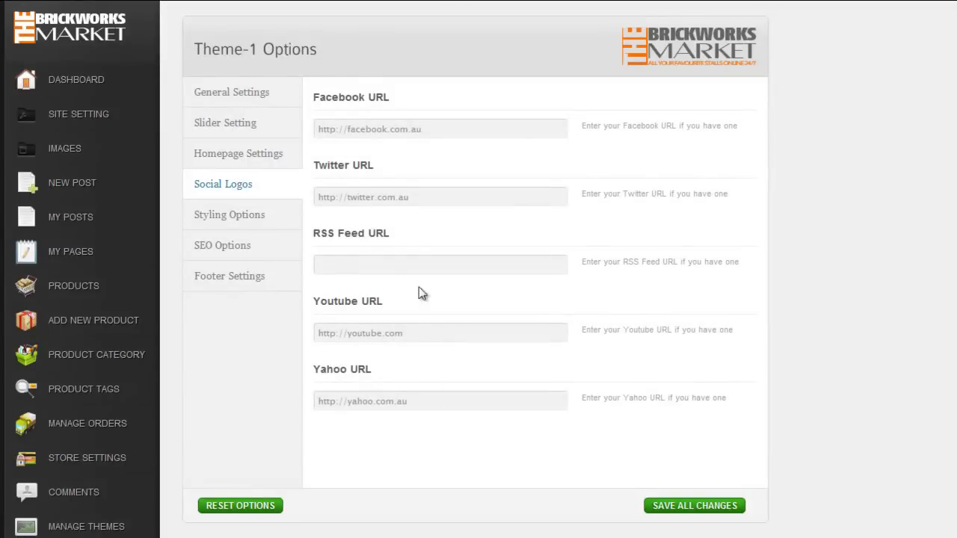
pyautogui.click(449, 129)
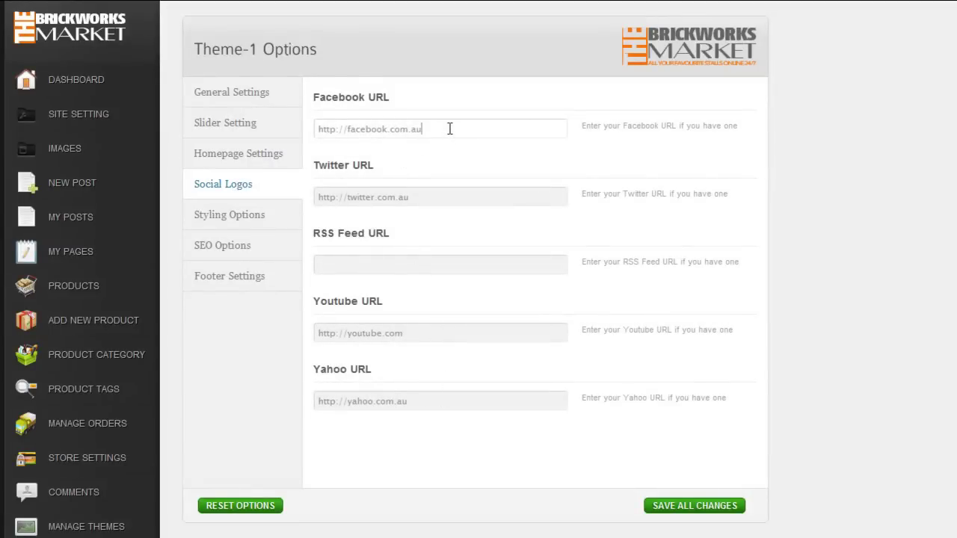
pyautogui.write('/BrickworksMarket')
# Step: Clear the Yahoo, Youtube and Twitter URLs, save, and reload the front page
pyautogui.moveTo(411, 401); pyautogui.dragTo(288, 408)
pyautogui.press('BackSpace')
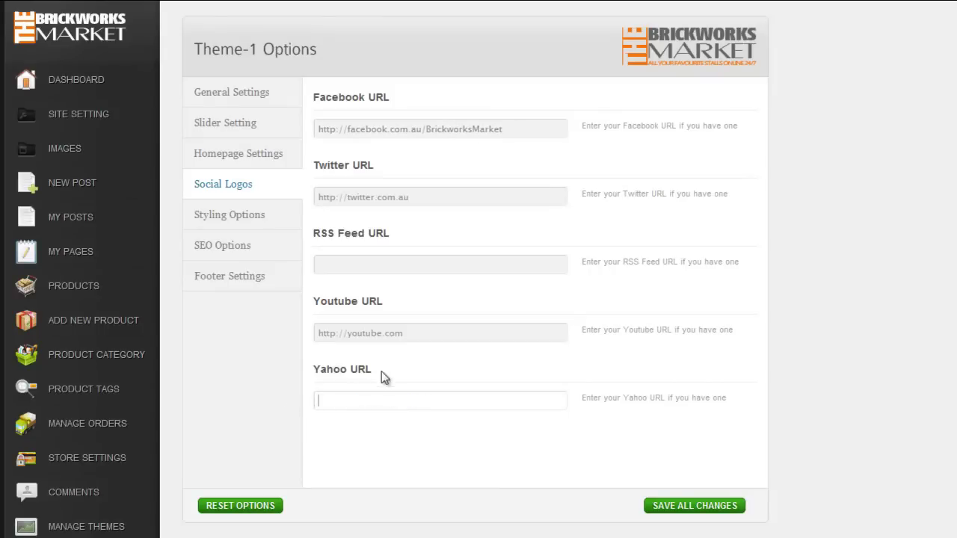
pyautogui.moveTo(413, 339); pyautogui.dragTo(283, 349)
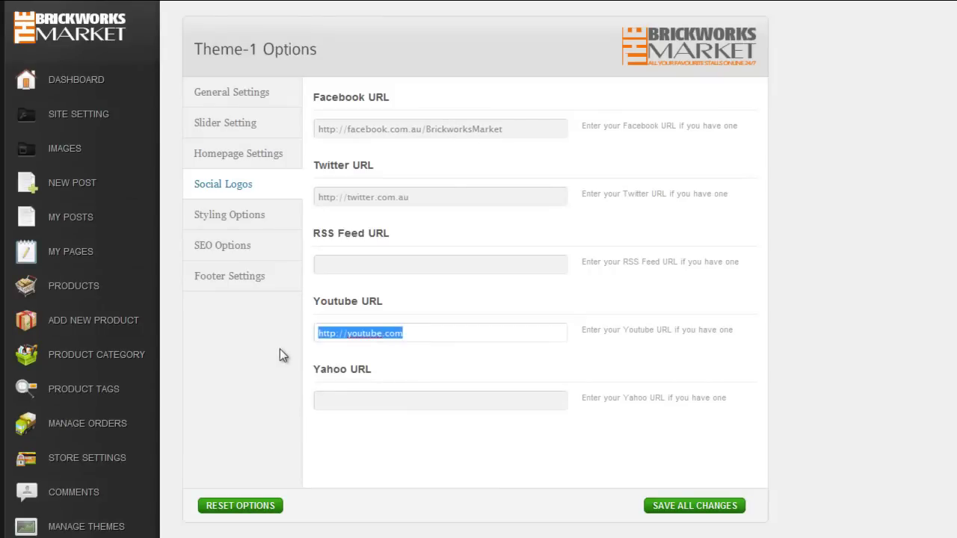
pyautogui.press('BackSpace')
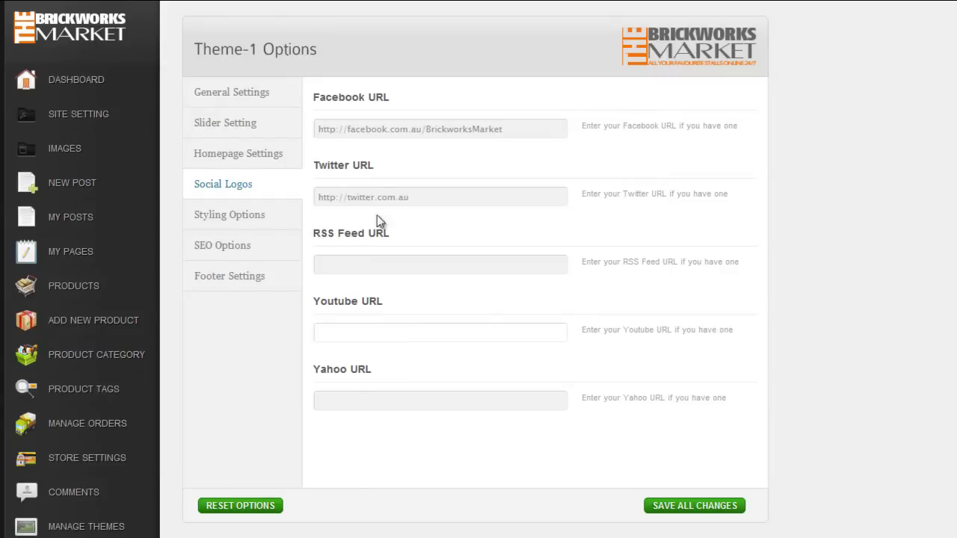
pyautogui.moveTo(420, 197); pyautogui.dragTo(265, 199)
pyautogui.press('BackSpace')
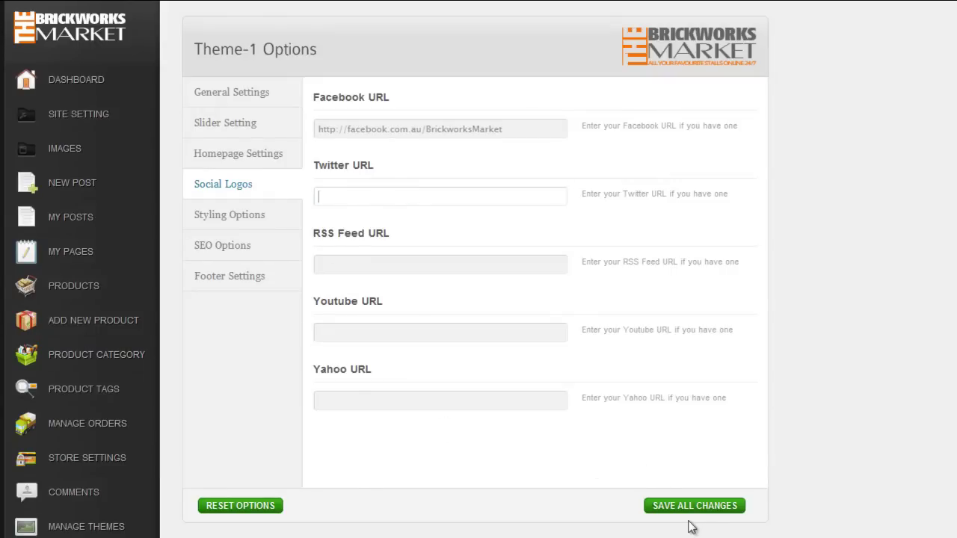
pyautogui.click(695, 515)
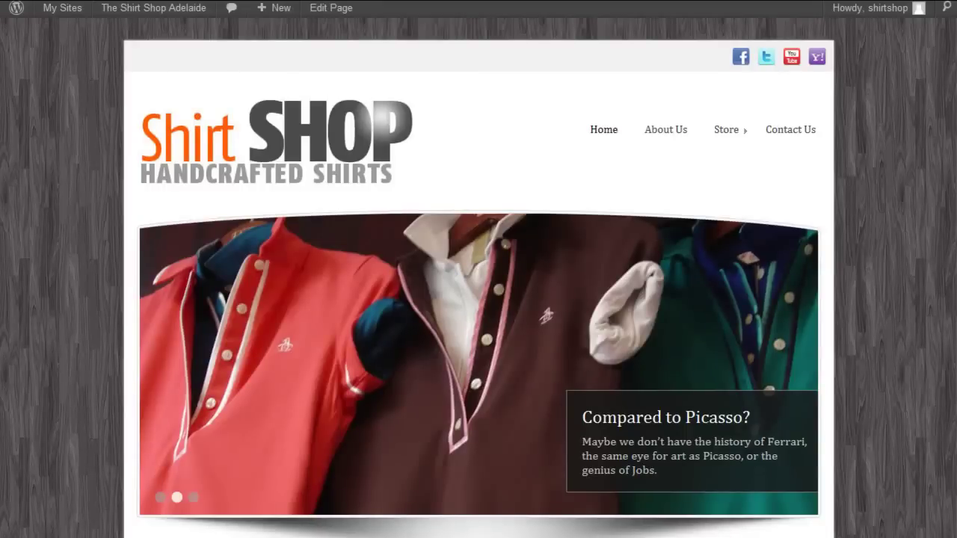
pyautogui.press('F5')
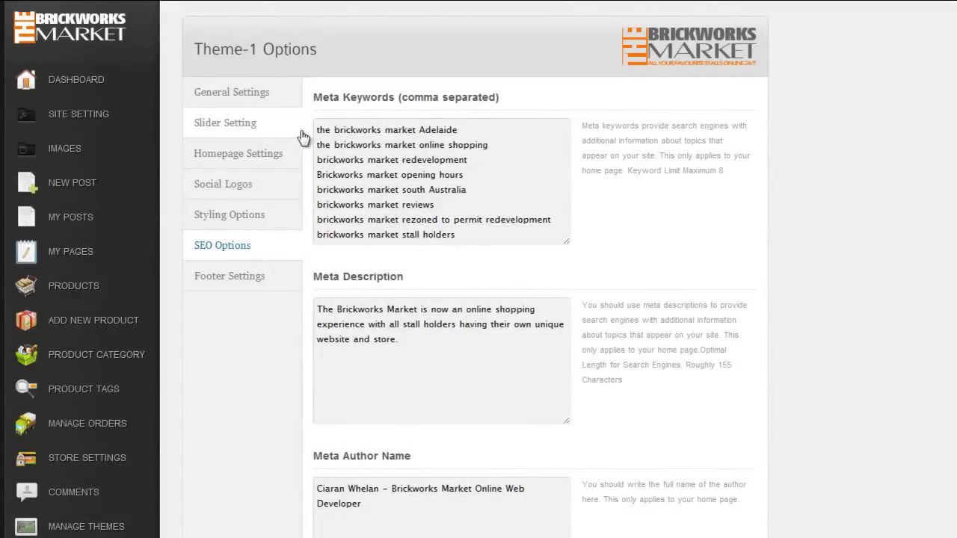
# Step: Replace the old meta keywords with 'Shirt Shop Adelaide' and 'Custom Men's Shirts'
pyautogui.moveTo(317, 130); pyautogui.dragTo(527, 252)
pyautogui.press('BackSpace')
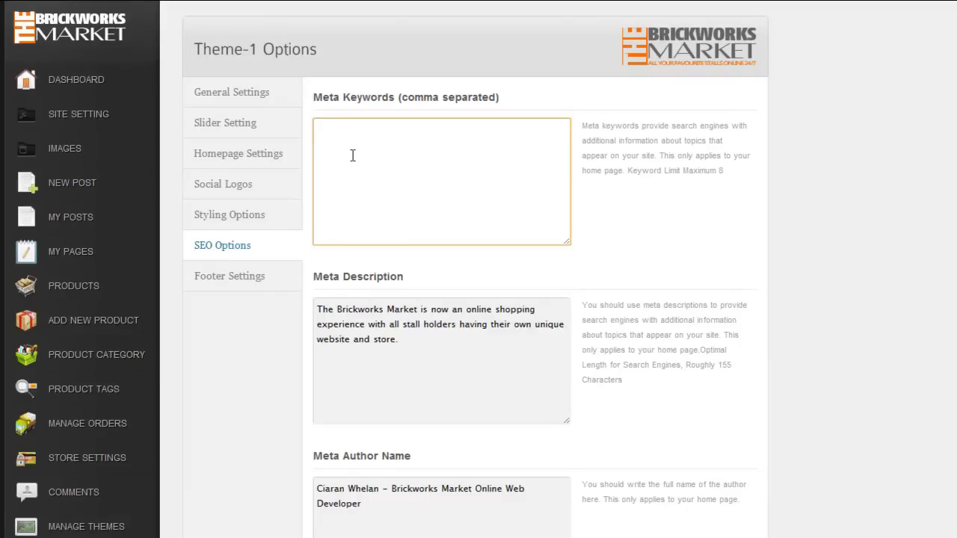
pyautogui.write('Shirt Shop Adelaide Shirt')
pyautogui.press('BackSpace')
pyautogui.press('BackSpace')
pyautogui.press('BackSpace')
pyautogui.press('BackSpace')
pyautogui.press('BackSpace')
pyautogui.write('Custom Mens Shirts')
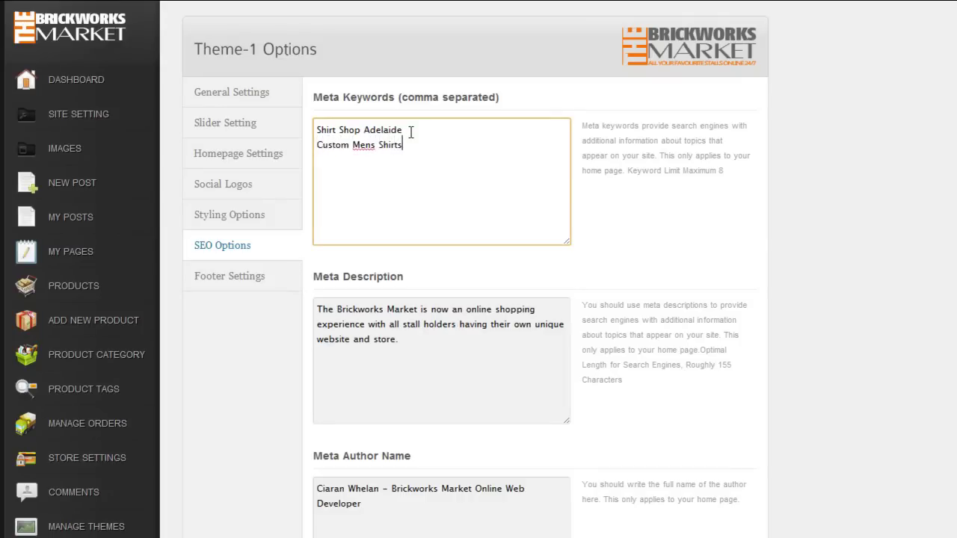
pyautogui.click(366, 144)
pyautogui.write("'")
# Step: Add the keywords 'Tailor Made Shirts' and 'Handcrafted Shirts', then select the old meta description
pyautogui.click(415, 144)
pyautogui.write('Tailor Made ')
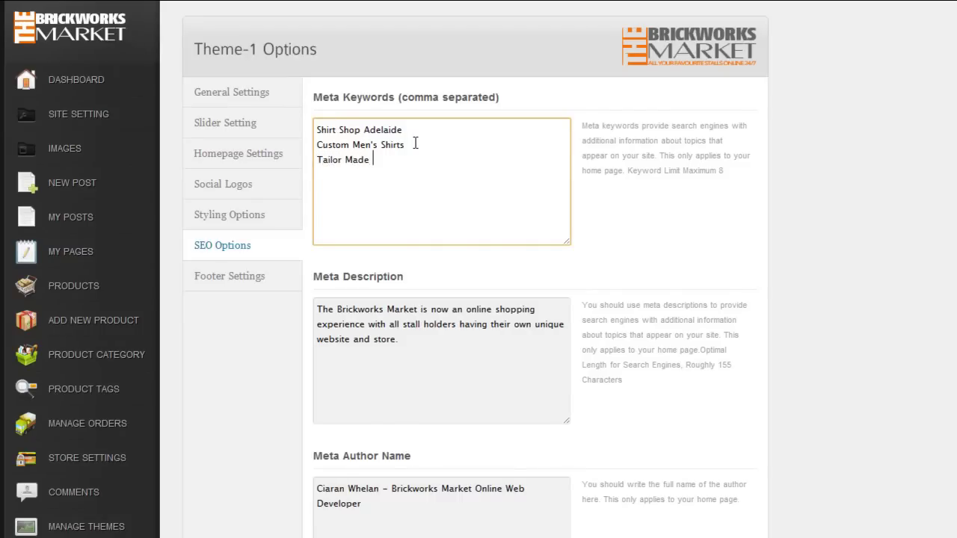
pyautogui.write('Shirts')
pyautogui.press('Return')
pyautogui.write('Handcrafted ')
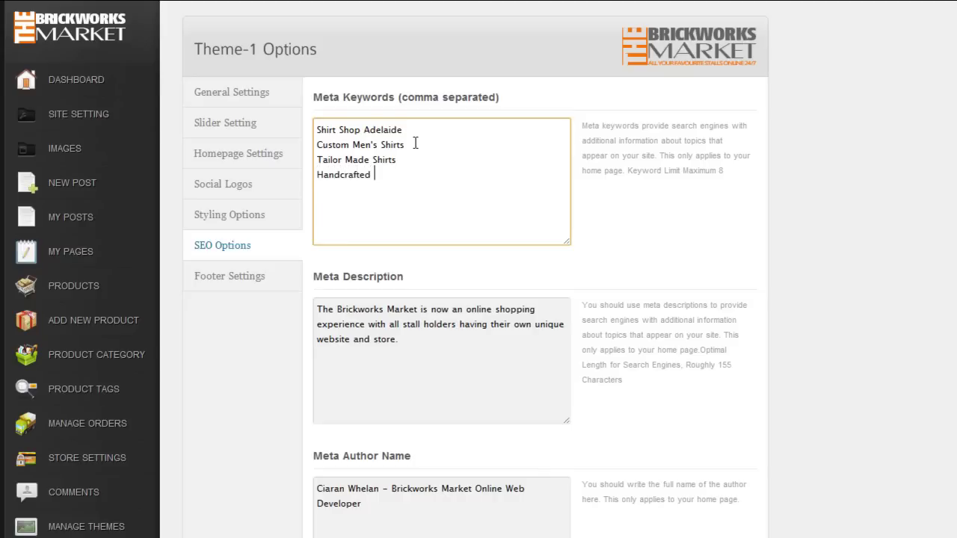
pyautogui.write('Shirts')
pyautogui.click(318, 309)
pyautogui.moveTo(319, 309); pyautogui.dragTo(406, 341)
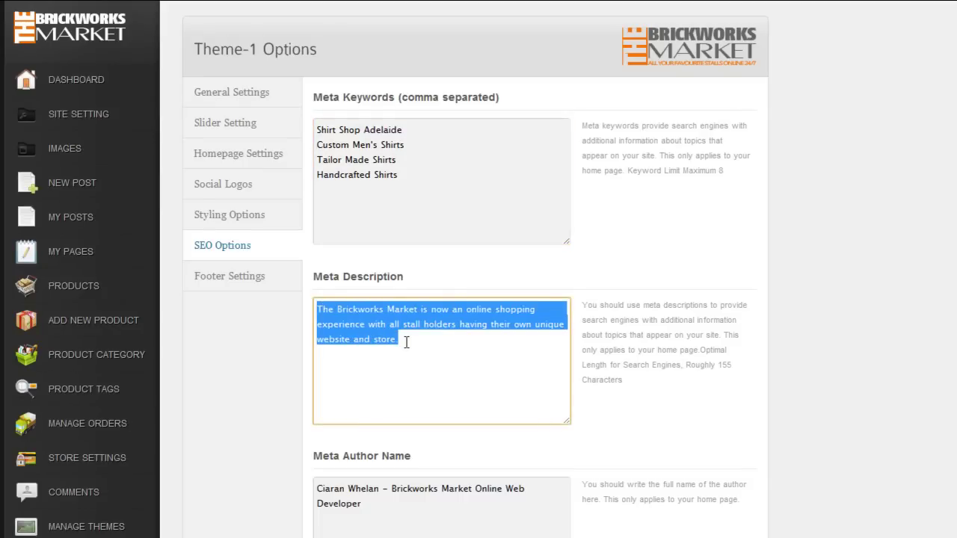
# Step: Type the meta description 'The Shirt Shop Adelaide specialises in creating handcrafted Men's Shirts.'
pyautogui.write('The Shirt ')
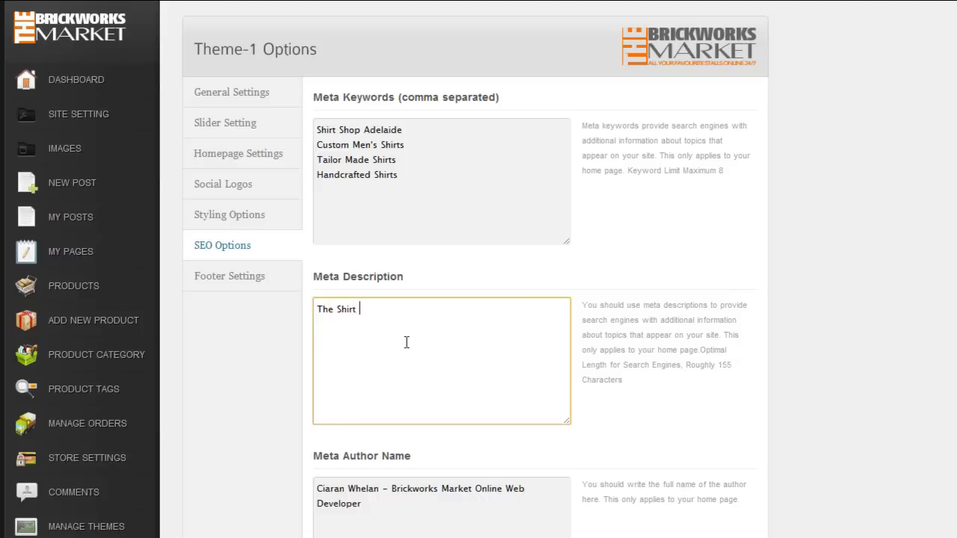
pyautogui.write('Shop Adelaide sperc')
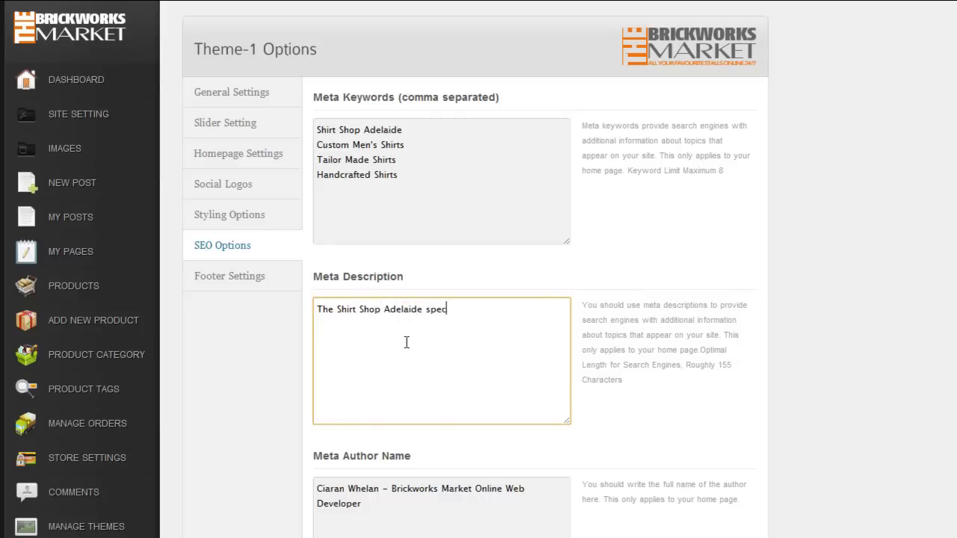
pyautogui.write('ialises in creating han')
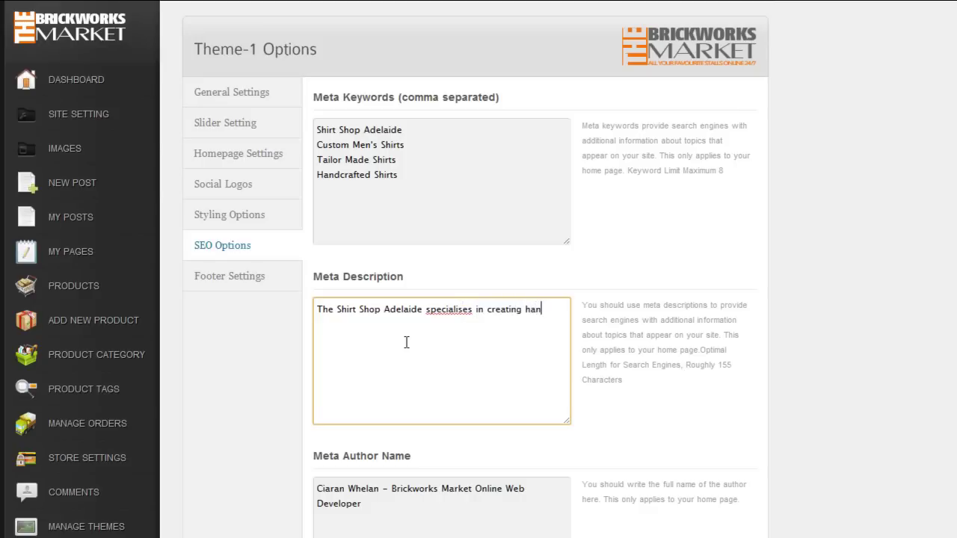
pyautogui.write('dcrafted Me')
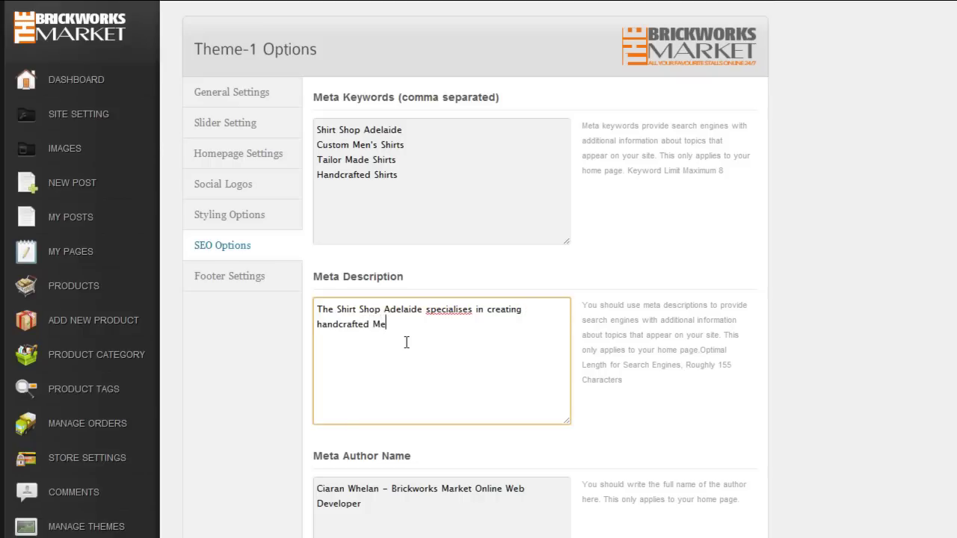
pyautogui.write("n's Shirts.")
pyautogui.rightClick(454, 310)
pyautogui.press('Escape')
pyautogui.scroll(-2, 293, 384)
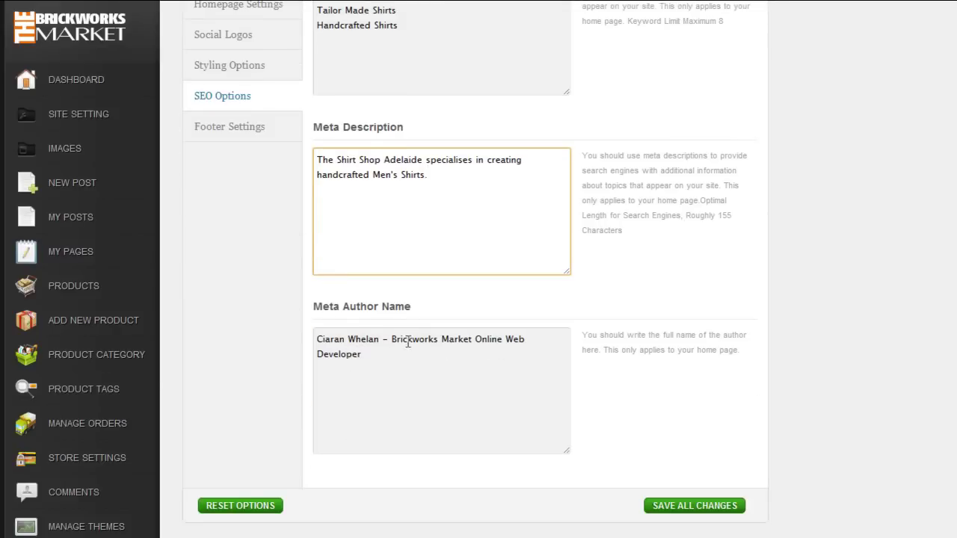
pyautogui.moveTo(395, 336); pyautogui.dragTo(473, 352)
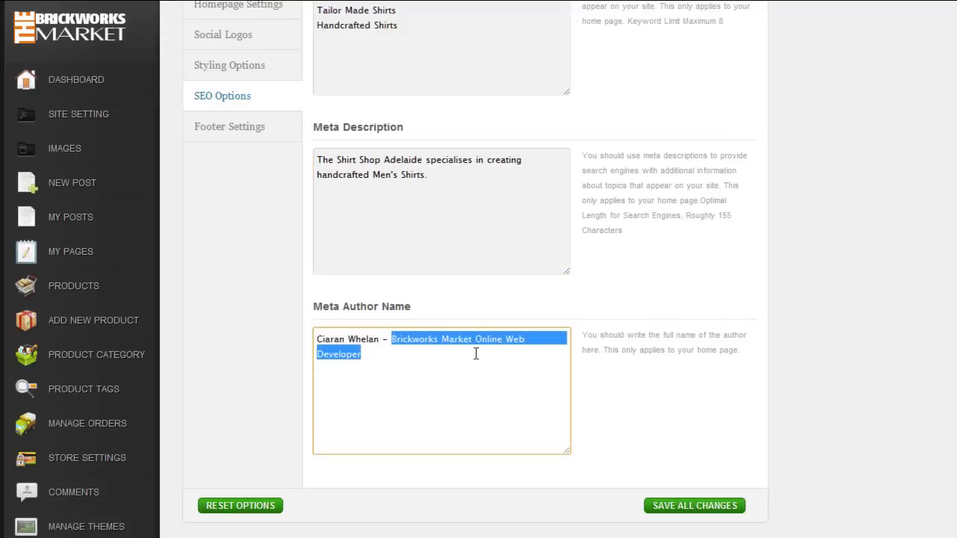
# Step: End the meta author name with 'The Shirt Shop from Brickworks Market Online' and save the SEO settings
pyautogui.write('The Shi')
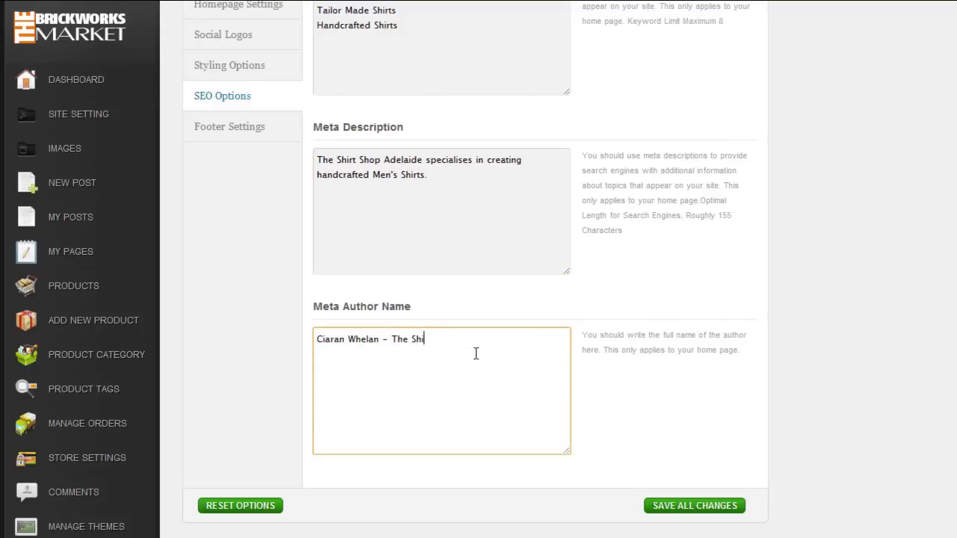
pyautogui.write('rt Shop')
pyautogui.write('from Brickworks Market Online')
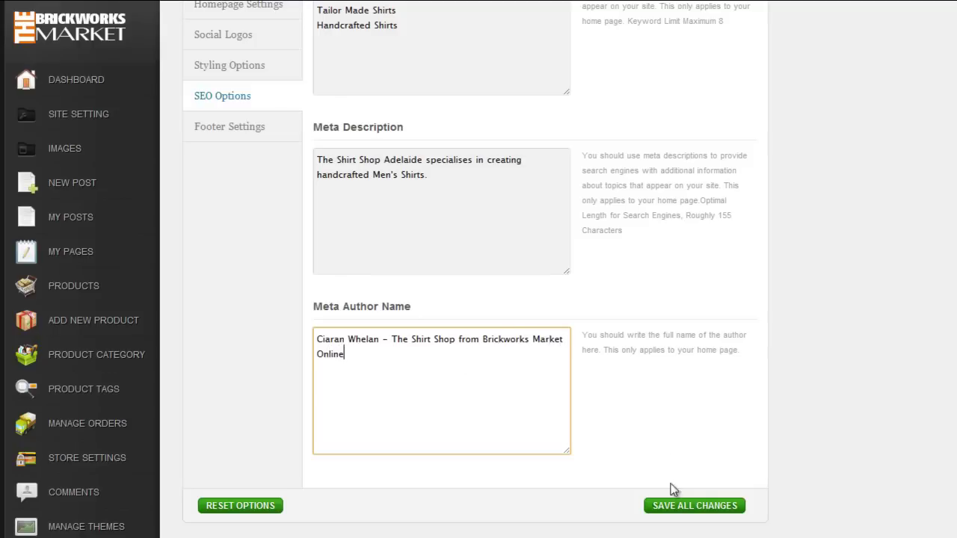
pyautogui.click(659, 506)
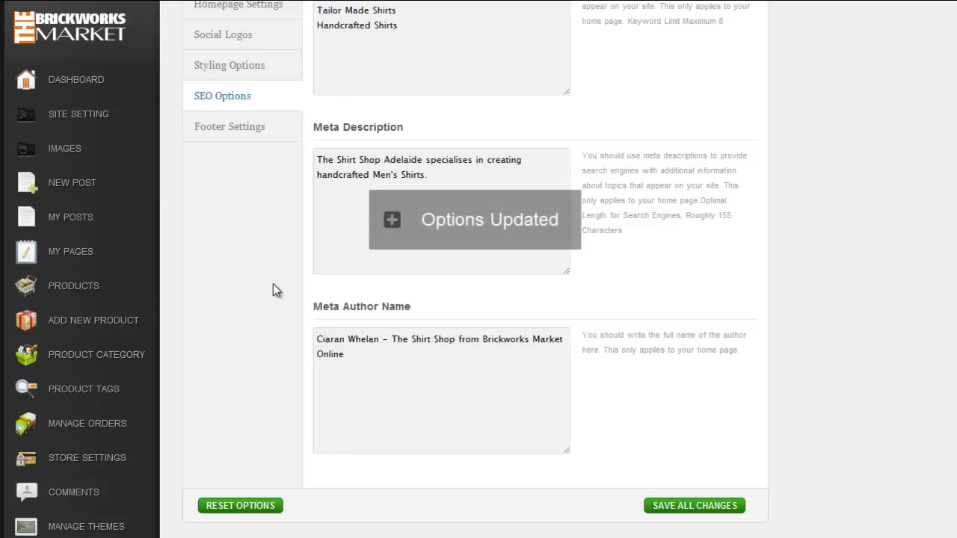
pyautogui.click(233, 133)
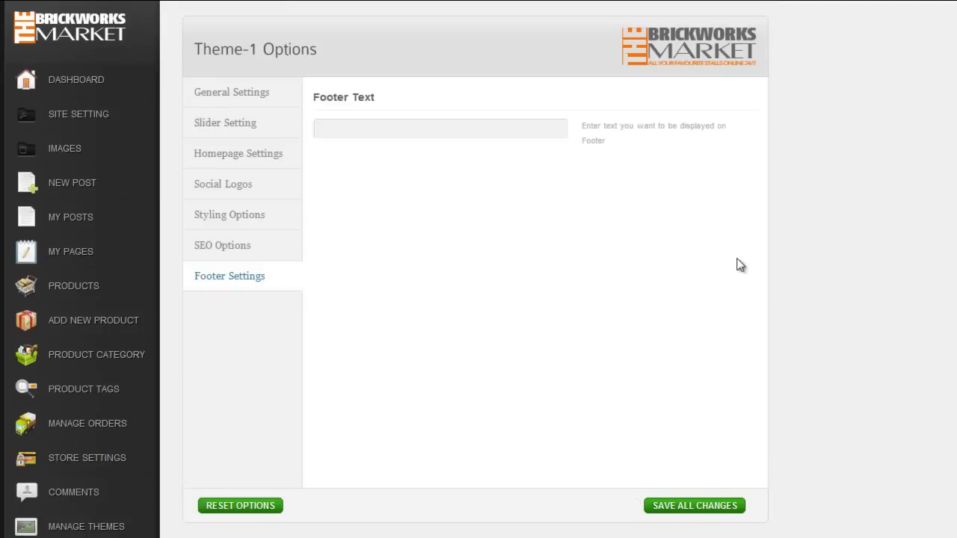
# Step: Enter the footer text 'Copyright 2012 The Shirt Shop – All rights reserved', fixing typos, and save
pyautogui.click(376, 124)
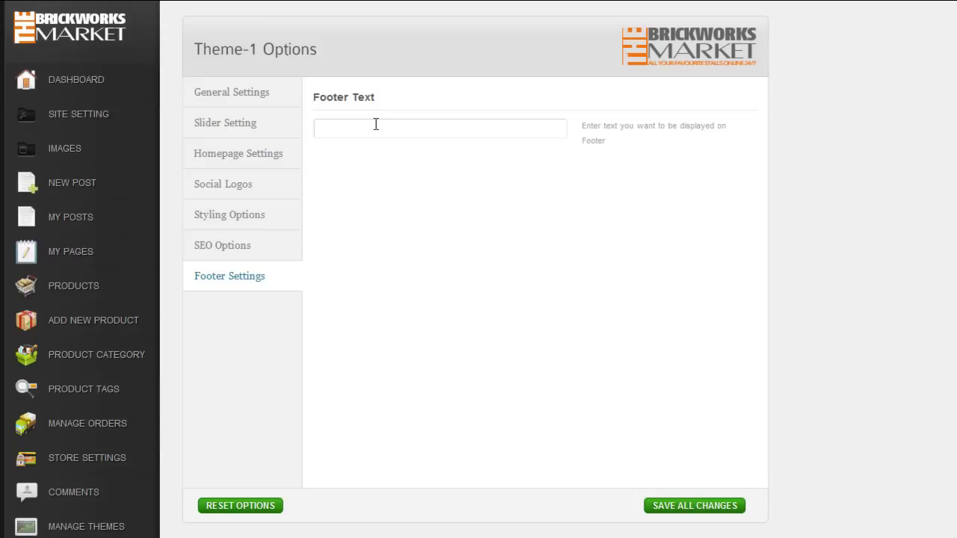
pyautogui.write('The S')
pyautogui.write('hirt Shop')
pyautogui.write('Copyrigh')
pyautogui.write('t ')
pyautogui.write('2012')
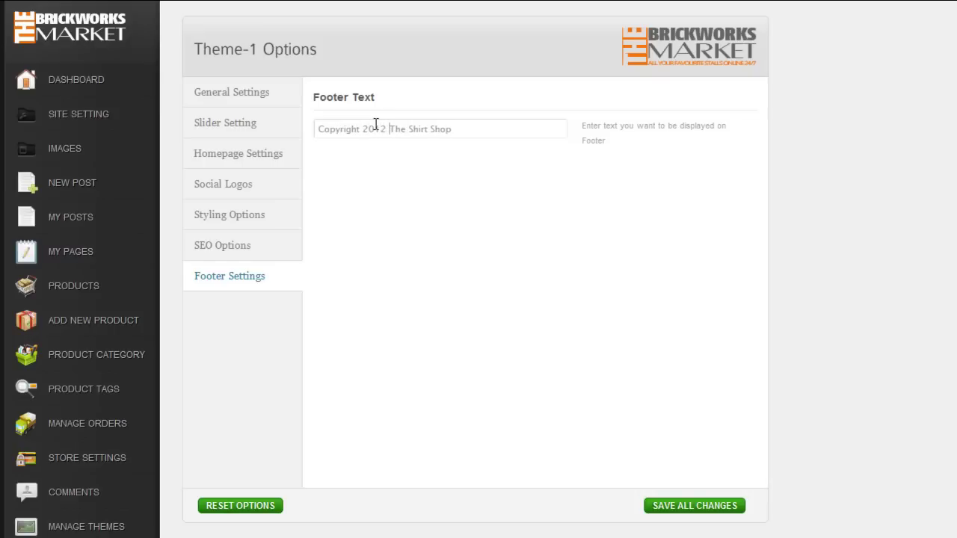
pyautogui.press('End')
pyautogui.write('All rights resever')
pyautogui.press('BackSpace')
pyautogui.write('d')
pyautogui.click(521, 131)
pyautogui.write('r')
pyautogui.click(687, 507)
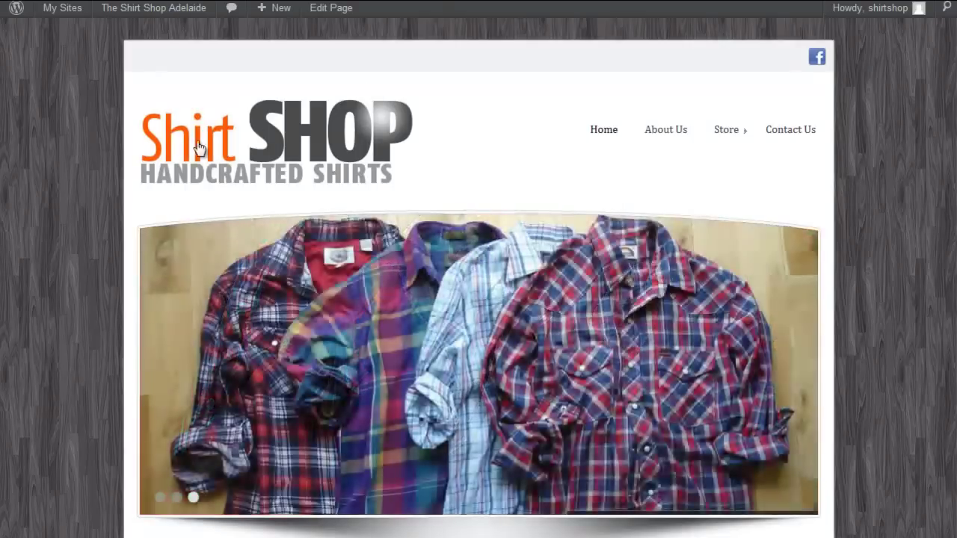
pyautogui.scroll(-8, 99, 183)
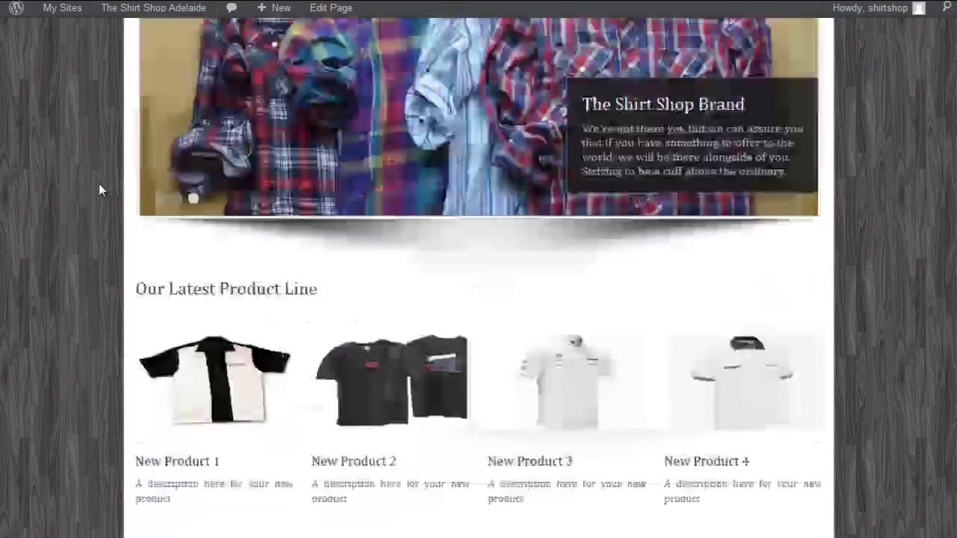
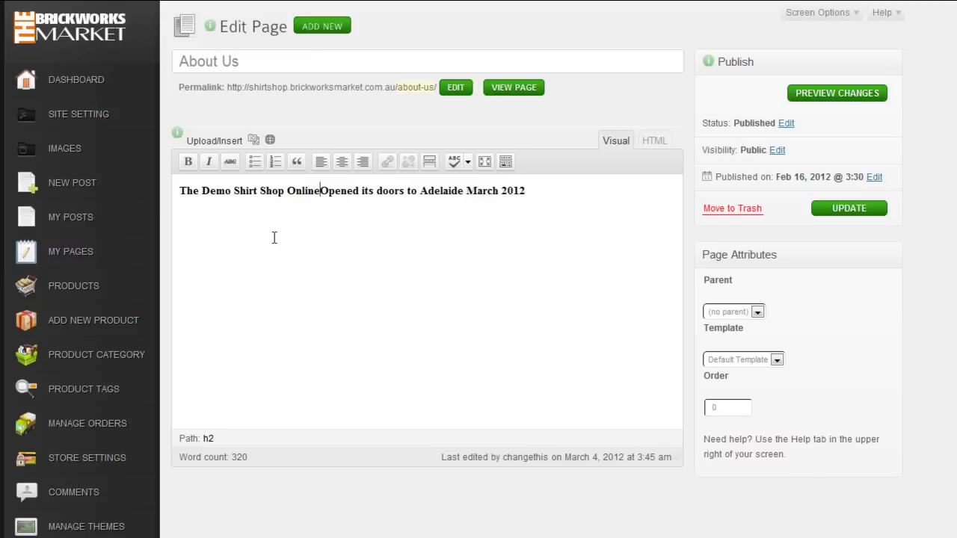
# Step: Under the About Us heading, write 'The Shirt Shop Adelaide is well known for its distinctive designs and handcrafted flair.'
pyautogui.click(553, 190)
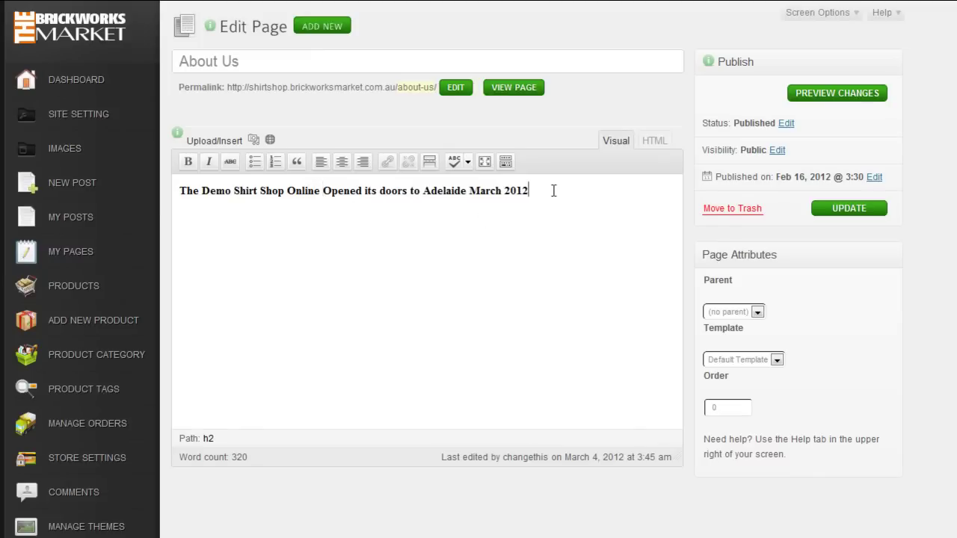
pyautogui.write('.')
pyautogui.press('Return')
pyautogui.write('we')
pyautogui.press('BackSpace')
pyautogui.press('BackSpace')
pyautogui.write('The Shirt Shop')
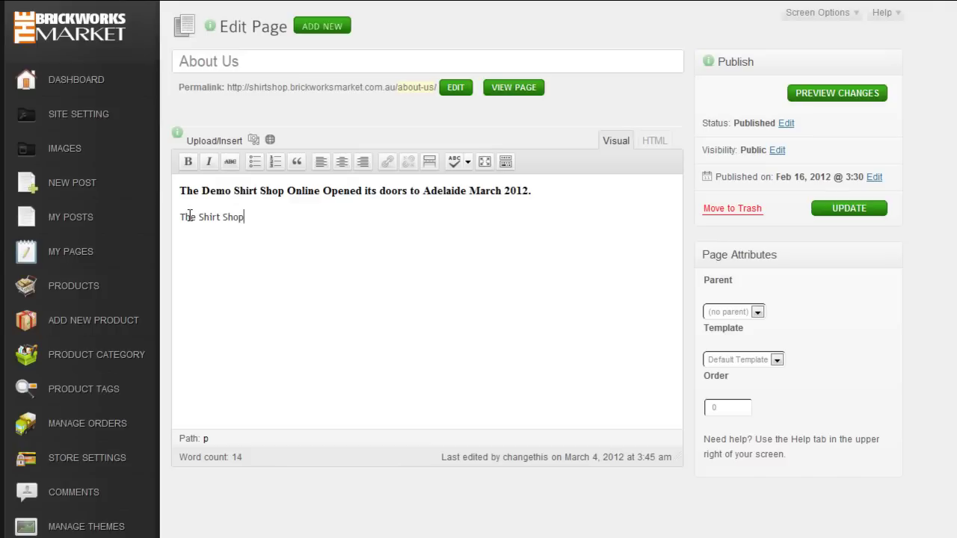
pyautogui.write(' Adelaide is well ')
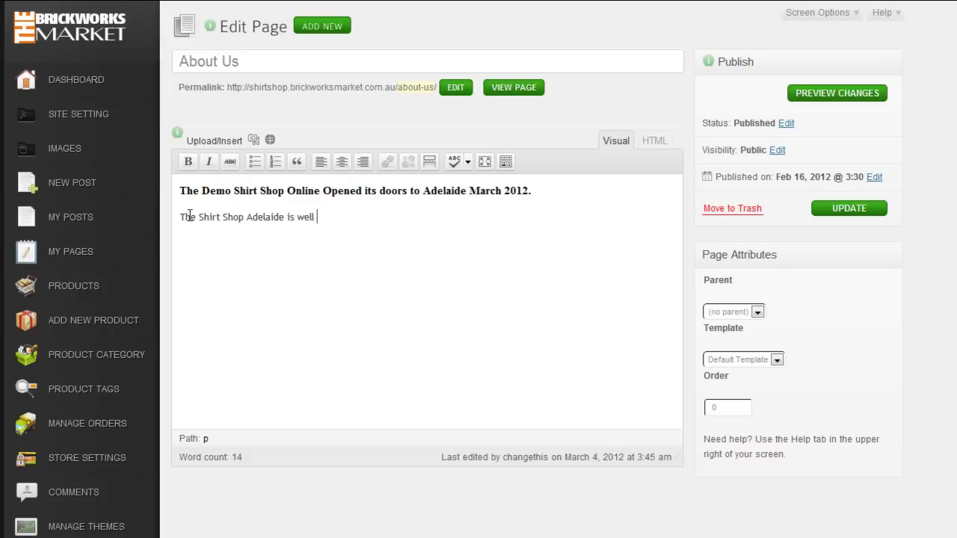
pyautogui.write('known for its distincti')
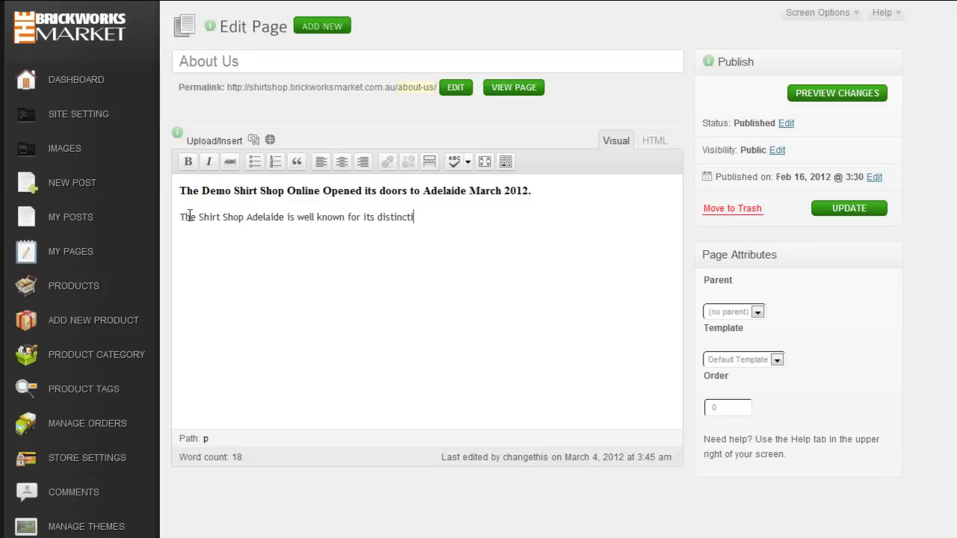
pyautogui.write('ve designs and handrafted')
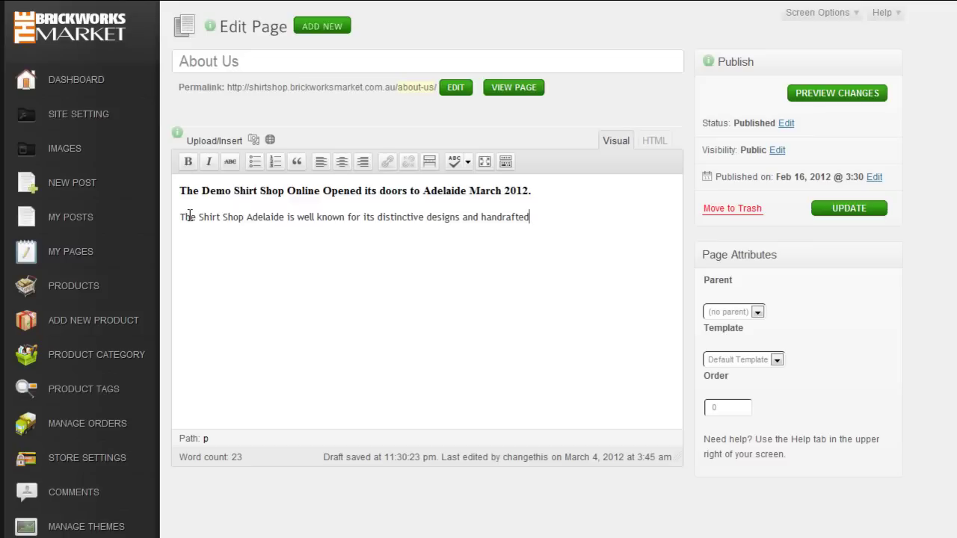
pyautogui.write('flai')
pyautogui.write('r')
pyautogui.write('.')
pyautogui.write('c')
# Step: Continue with 'We have been making exclusive shirts for the marketplace for over 15 years', fixing the typos
pyautogui.click(580, 217)
pyautogui.write('We')
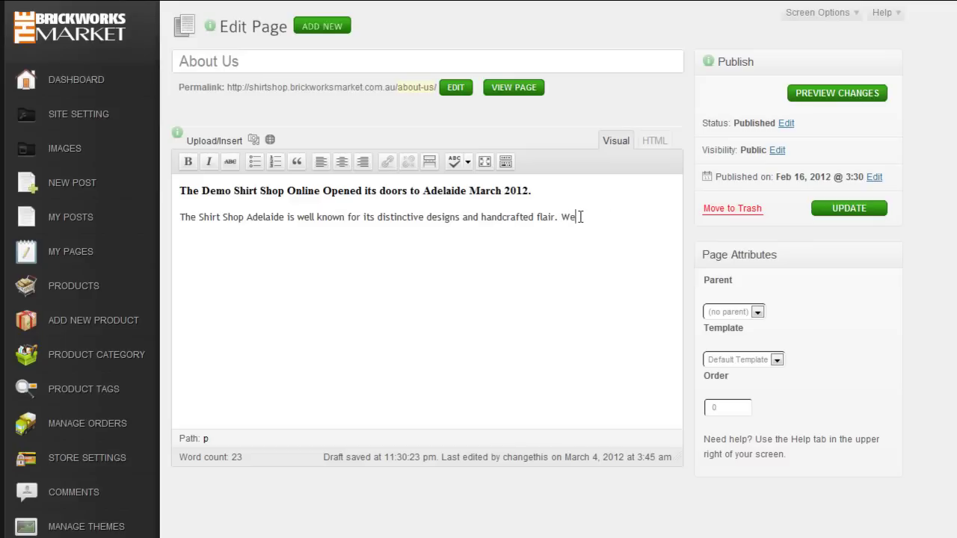
pyautogui.write(' have been making ')
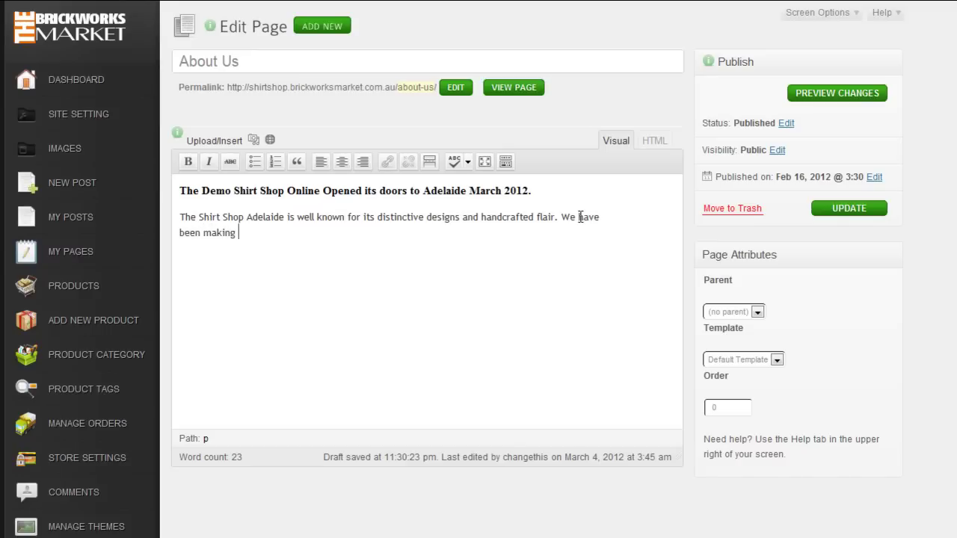
pyautogui.write('exlusing')
pyautogui.write(' shirts for')
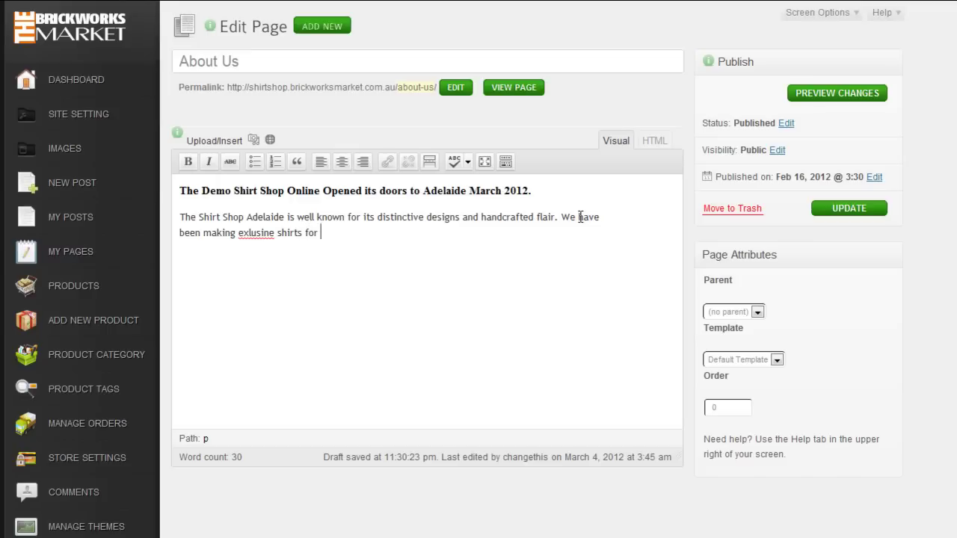
pyautogui.write('the')
pyautogui.moveTo(262, 233); pyautogui.dragTo(268, 232)
pyautogui.write('v')
pyautogui.click(249, 235)
pyautogui.write('c')
pyautogui.click(349, 237)
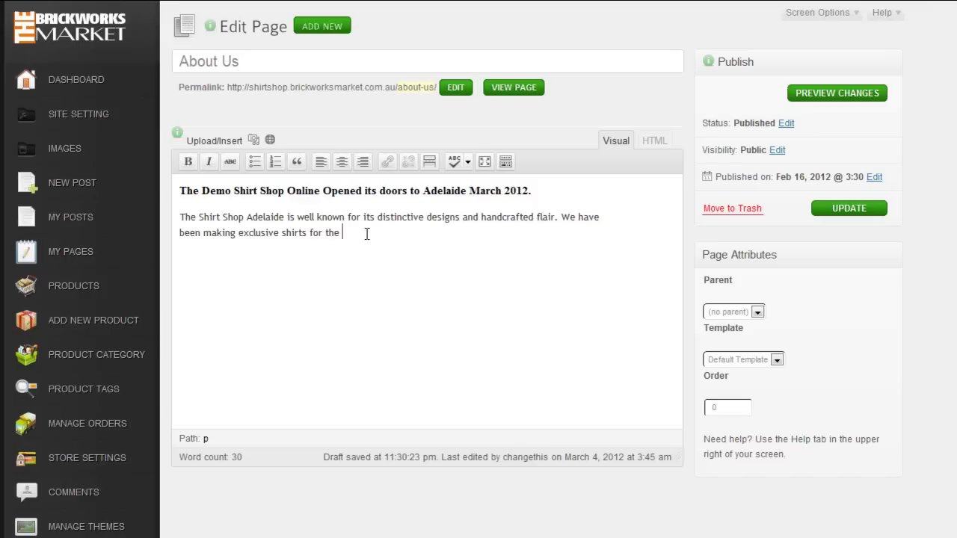
pyautogui.write('marketplace for over 15y')
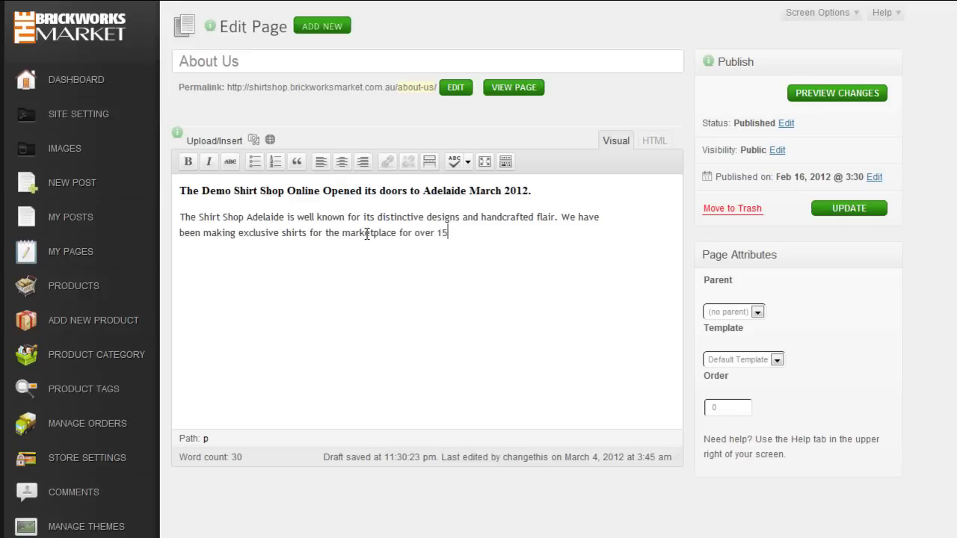
pyautogui.write('ears.')
# Step: Save the About Us page, view it, and go to the Products list
pyautogui.click(837, 213)
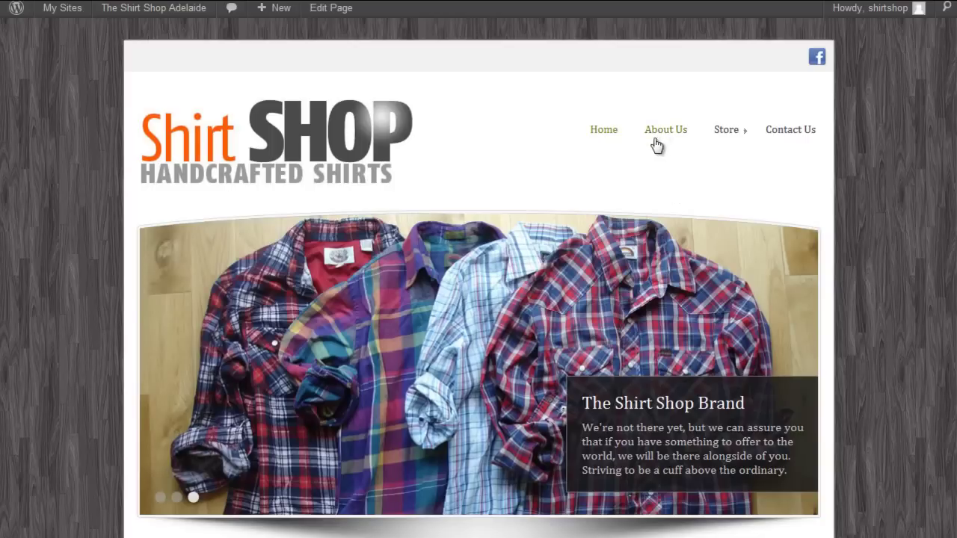
pyautogui.click(656, 142)
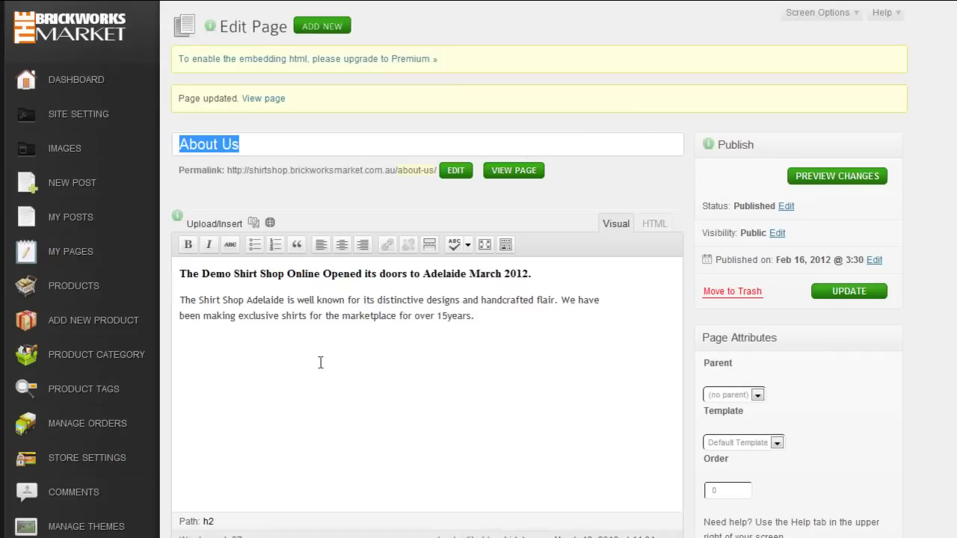
pyautogui.click(71, 286)
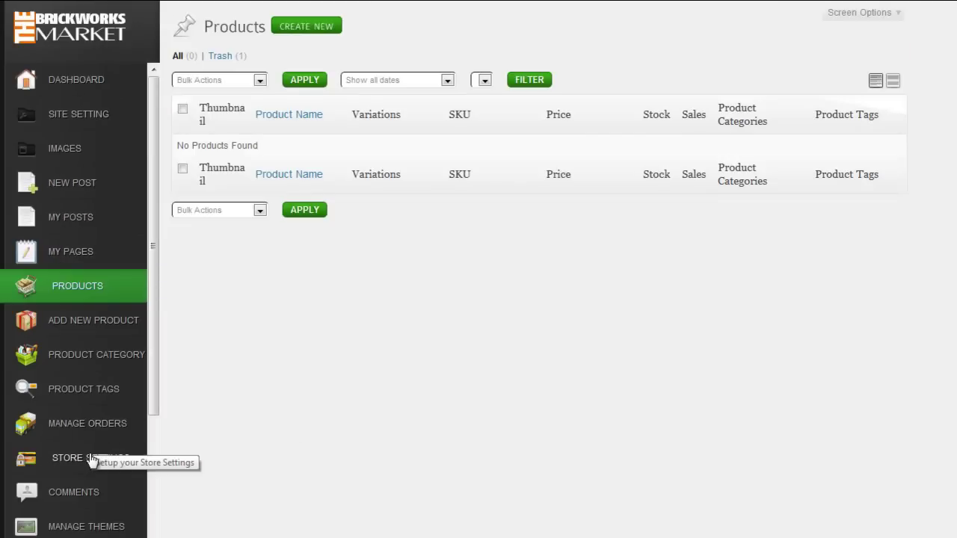
# Step: Enter 5020 as the Base Zip/Postal Code in the General store settings
pyautogui.click(88, 459)
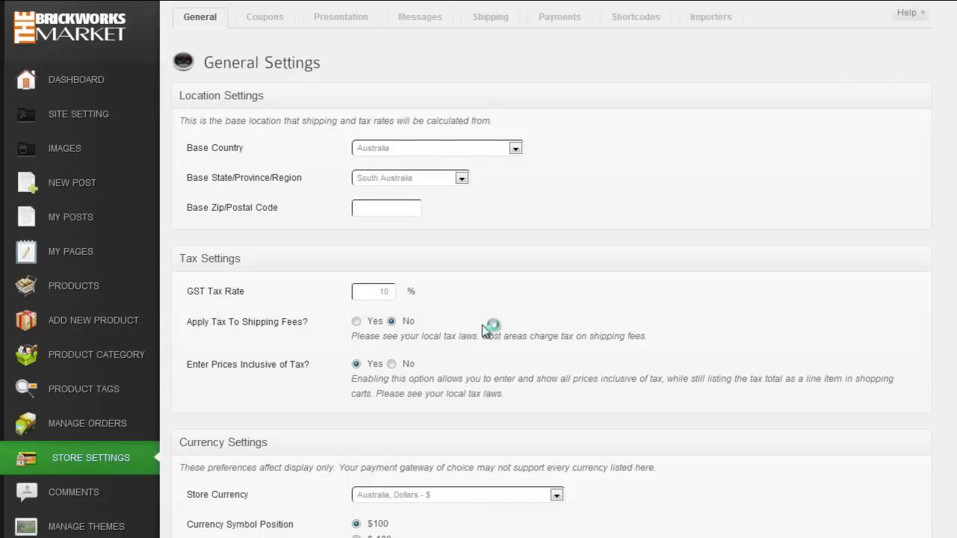
pyautogui.scroll(-1, 595, 220)
pyautogui.scroll(1, 478, 150)
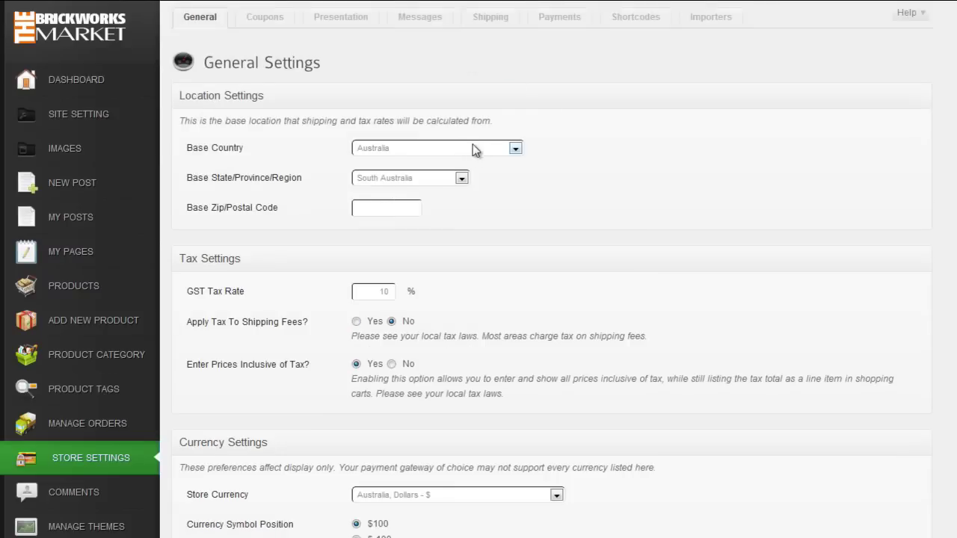
pyautogui.click(383, 207)
pyautogui.write('5020')
pyautogui.click(588, 209)
# Step: Choose Asynchronous Tracking Code for ecommerce tracking and save the settings
pyautogui.scroll(-2, 565, 257)
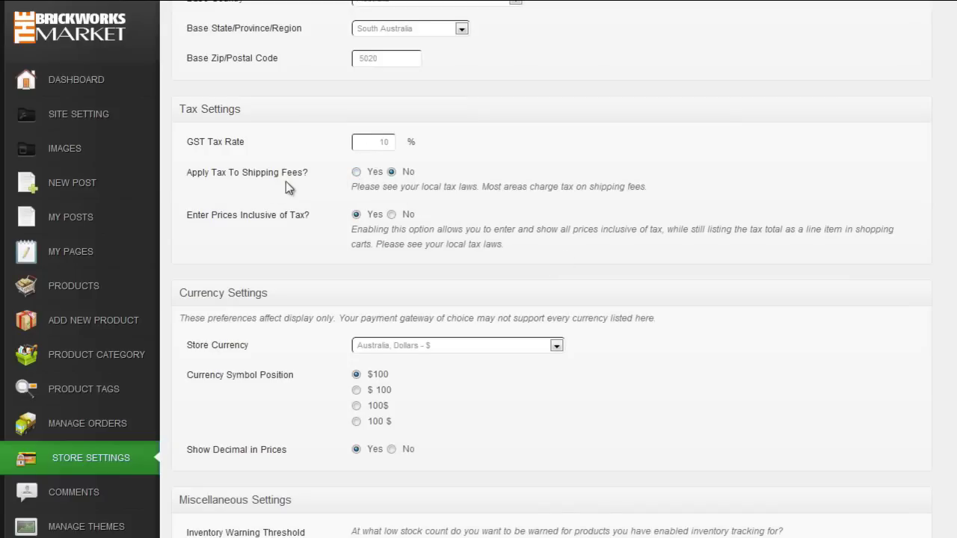
pyautogui.scroll(-4, 482, 241)
pyautogui.scroll(-2, 494, 238)
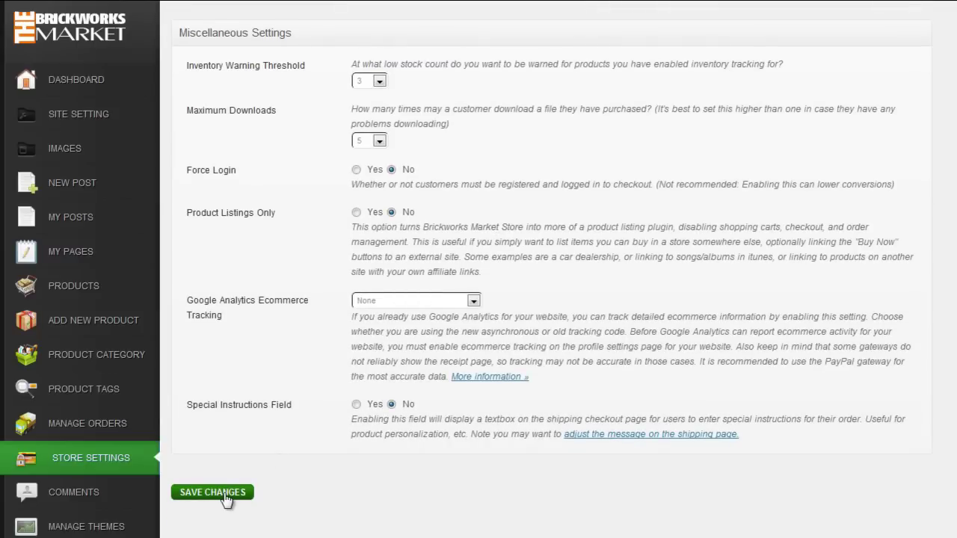
pyautogui.click(473, 300)
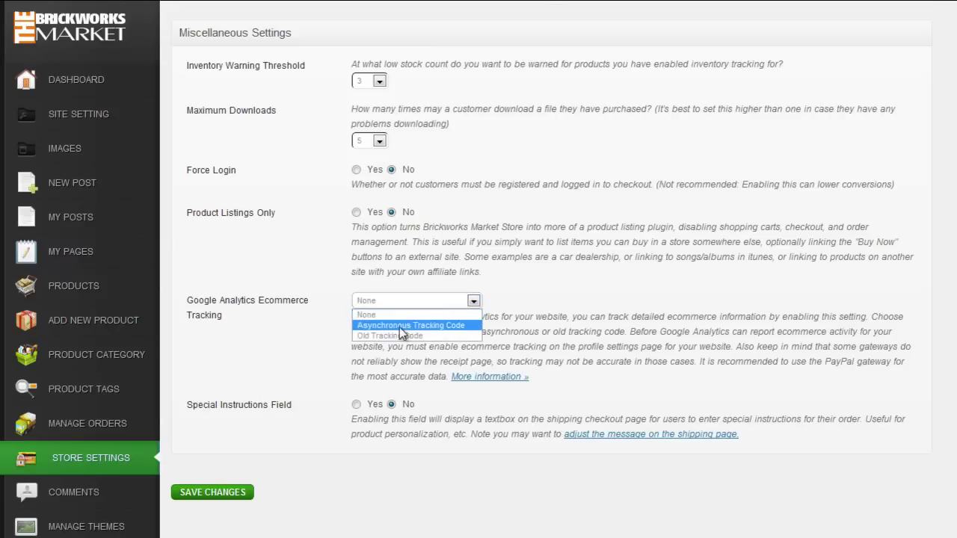
pyautogui.click(448, 326)
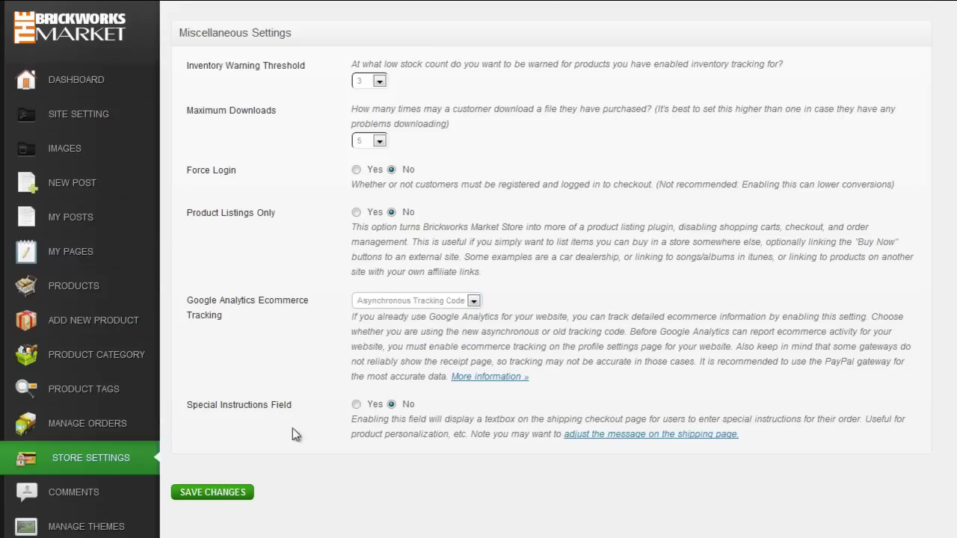
pyautogui.click(235, 494)
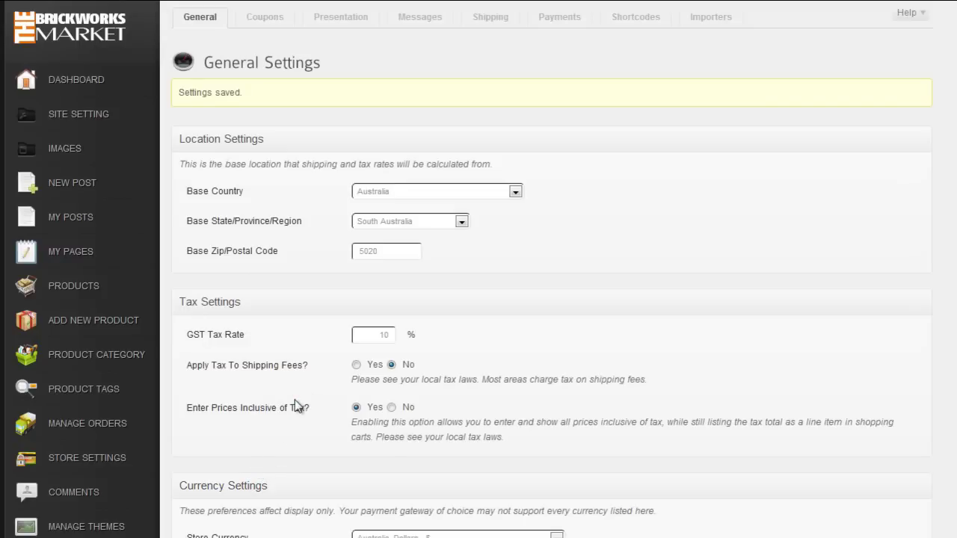
# Step: Enable the Special Instructions field, save again, and go to Coupons
pyautogui.scroll(-10, 295, 400)
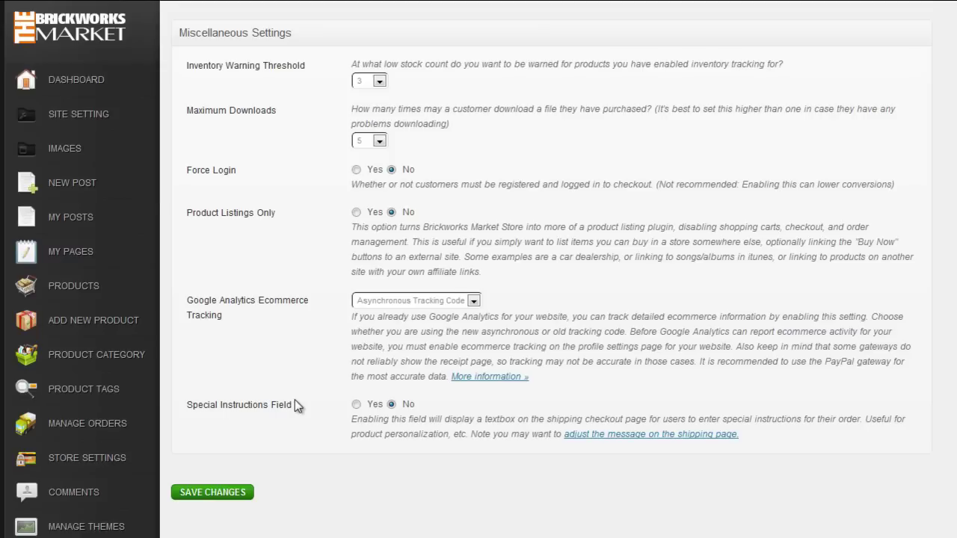
pyautogui.click(355, 404)
pyautogui.click(245, 492)
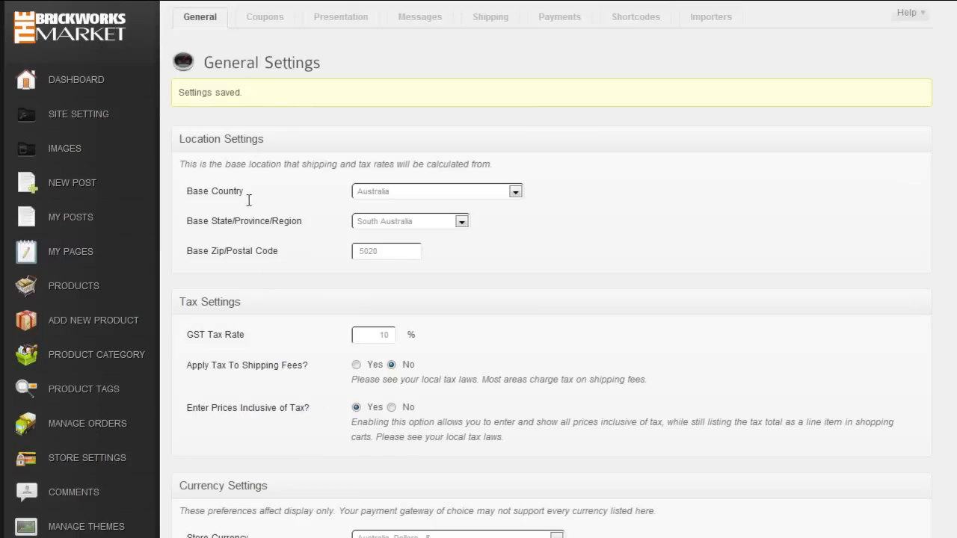
pyautogui.click(274, 25)
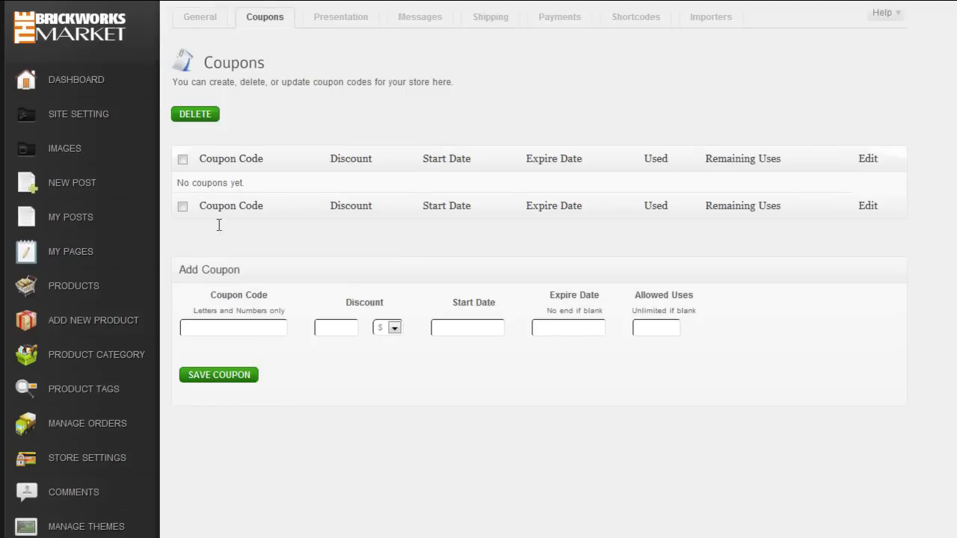
# Step: Enter coupon code MARCH2012 with a 10% discount
pyautogui.click(222, 328)
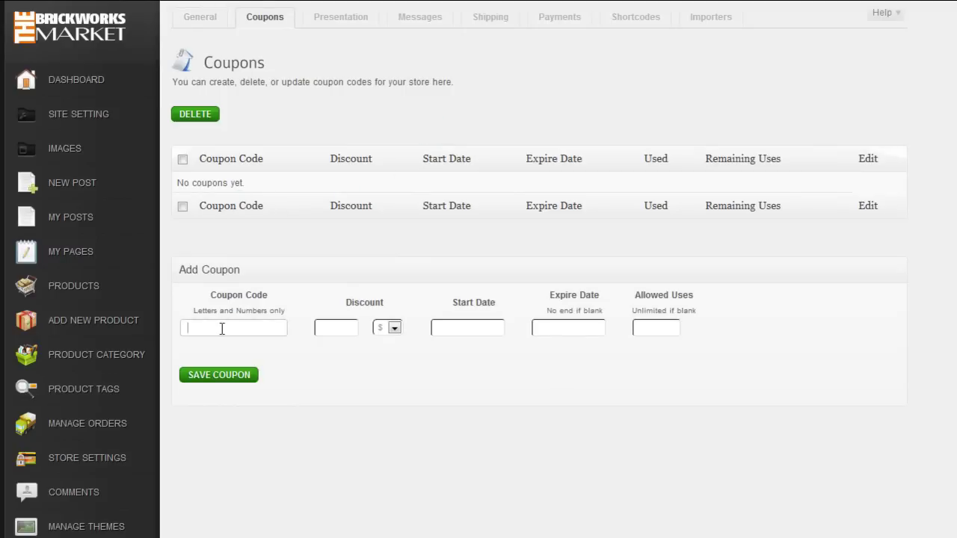
pyautogui.write('MARCH2012')
pyautogui.click(339, 330)
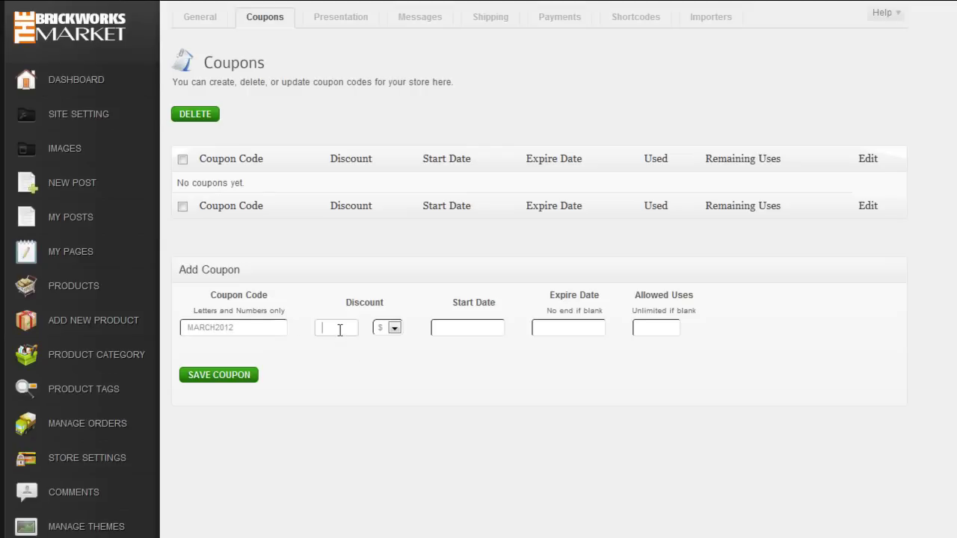
pyautogui.write('10')
pyautogui.click(391, 328)
pyautogui.click(394, 352)
# Step: Make it valid March 19–31, 2012 with 1 use, save it, then open Presentation
pyautogui.click(474, 327)
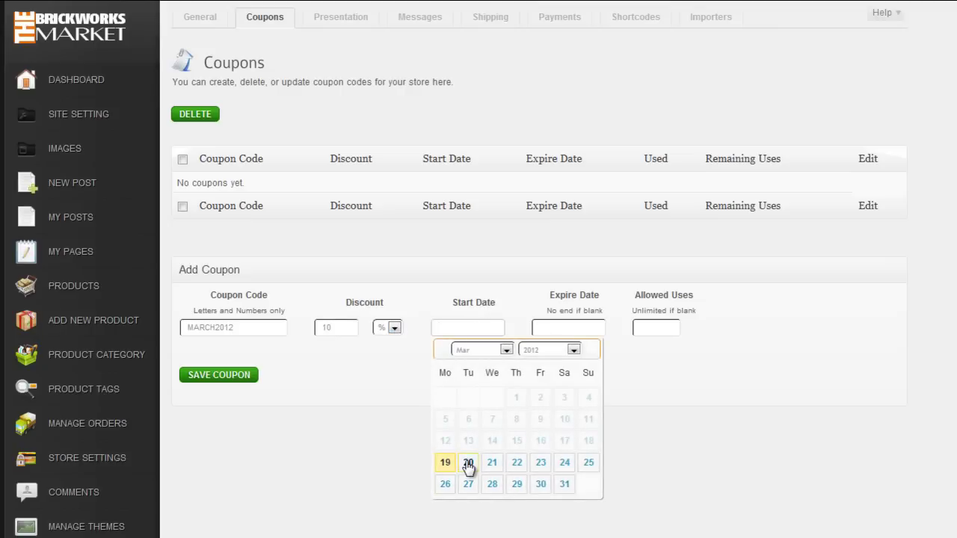
pyautogui.click(446, 466)
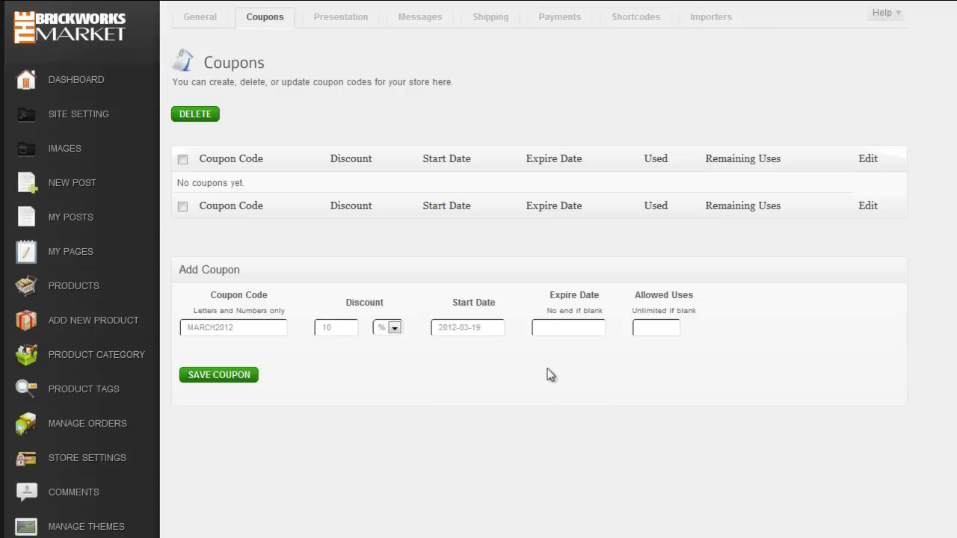
pyautogui.click(573, 329)
pyautogui.click(665, 484)
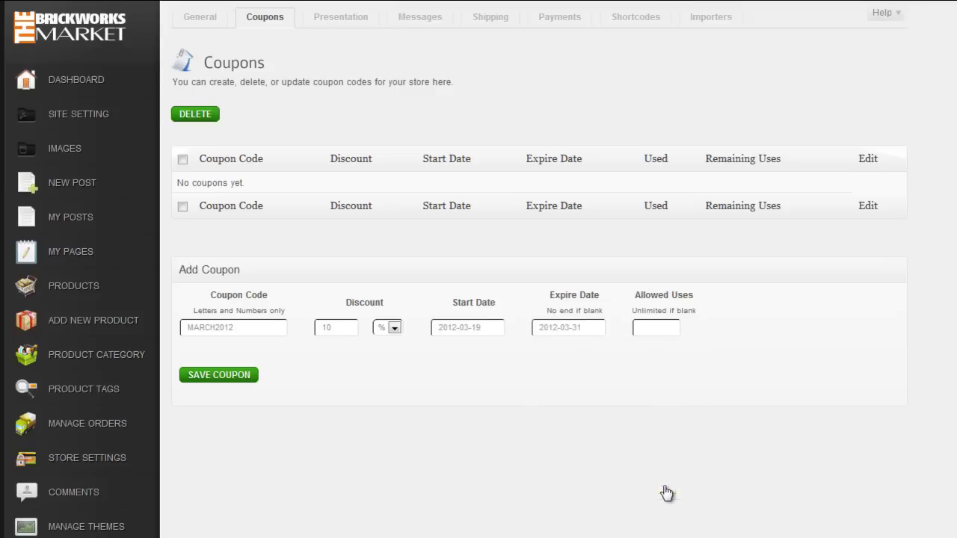
pyautogui.click(651, 328)
pyautogui.write('1')
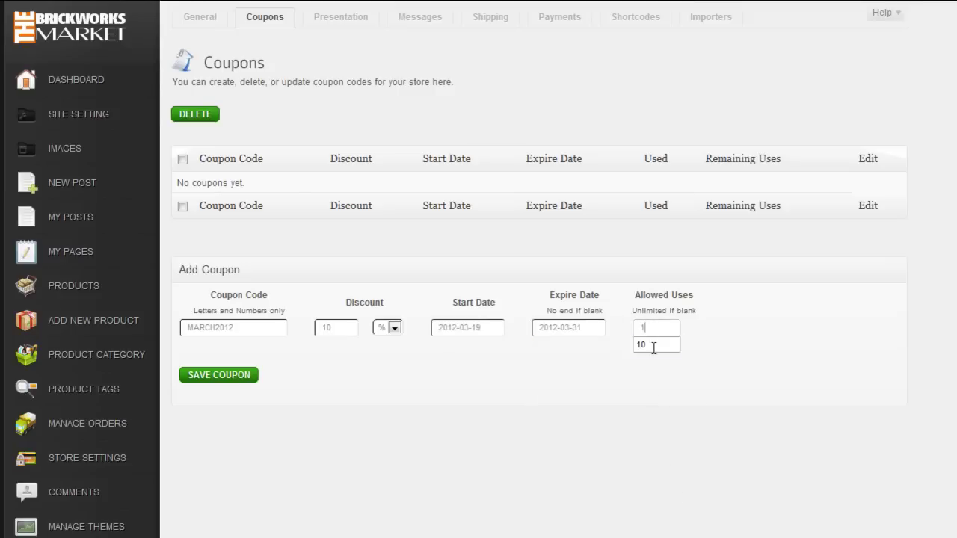
pyautogui.click(239, 382)
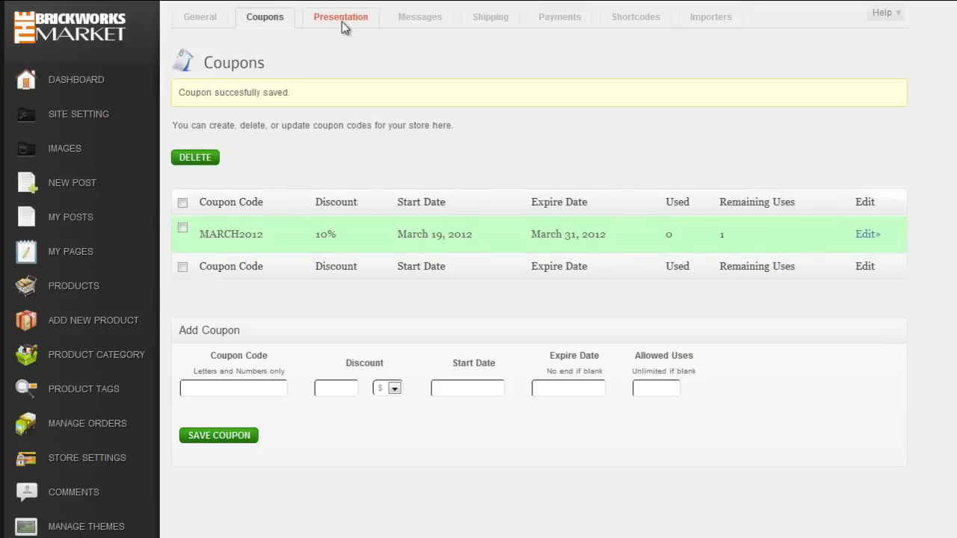
pyautogui.click(344, 28)
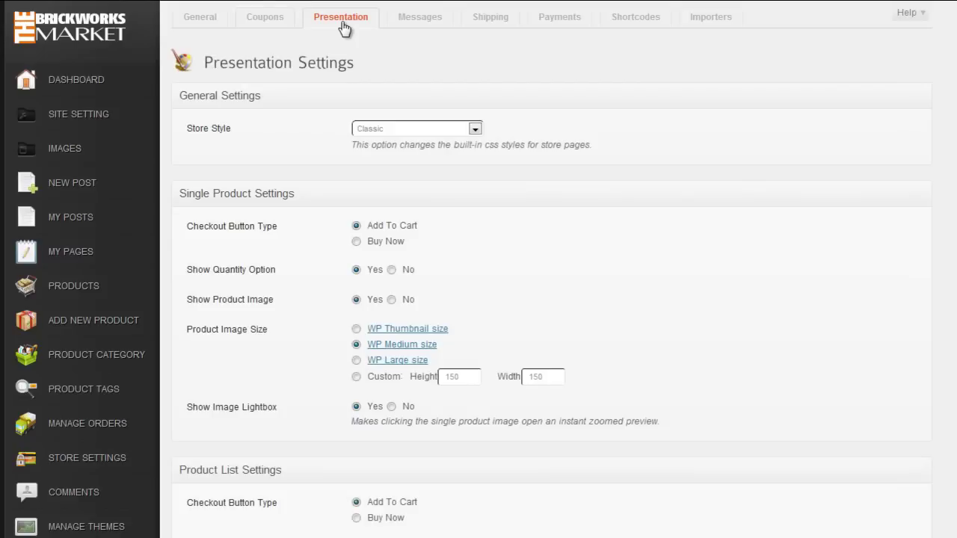
# Step: Scroll through the Presentation Settings to review them
pyautogui.scroll(-2, 648, 308)
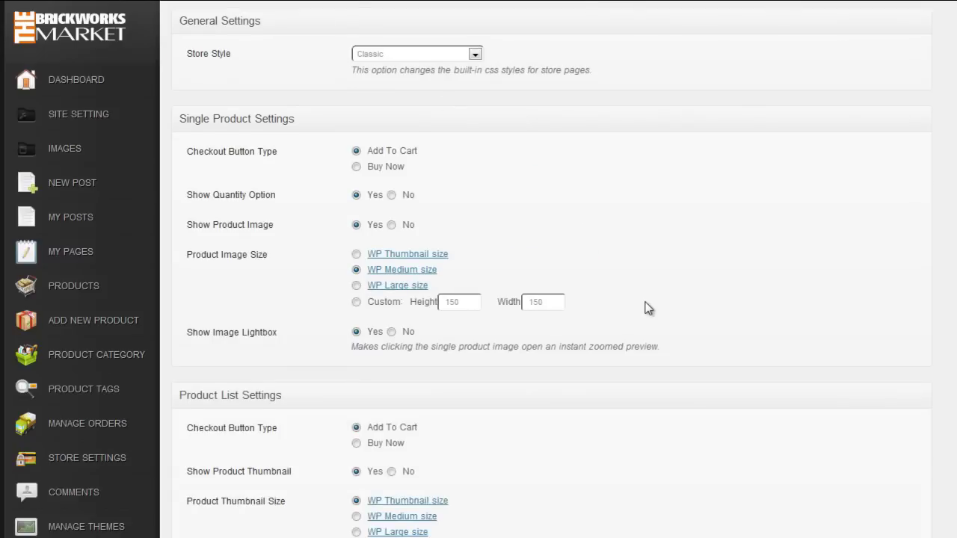
pyautogui.scroll(-4, 647, 308)
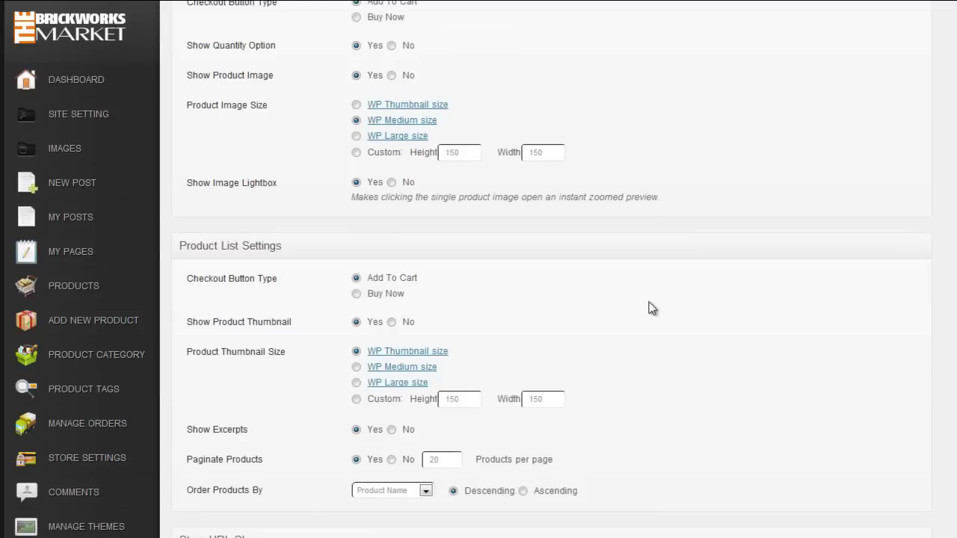
pyautogui.scroll(-9, 654, 309)
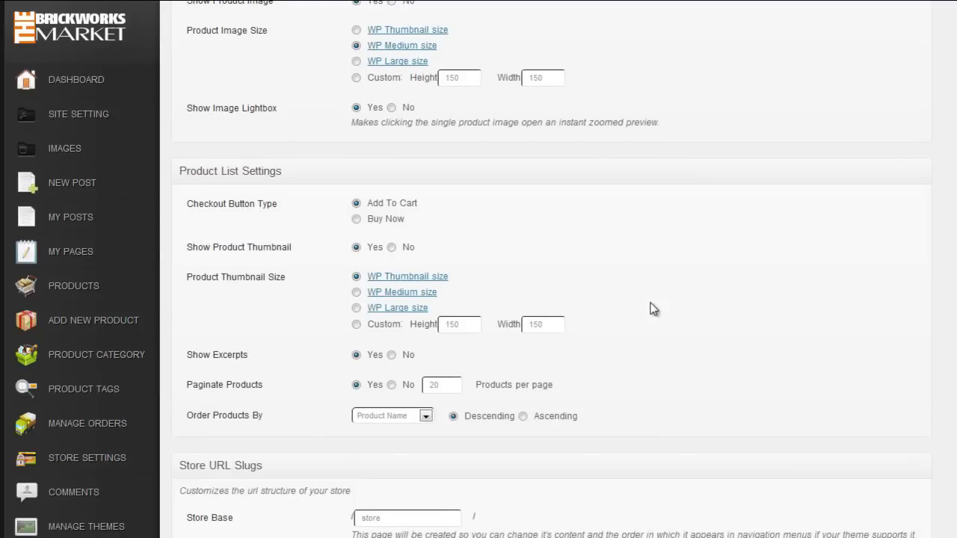
pyautogui.scroll(10, 654, 309)
pyautogui.scroll(5, 651, 308)
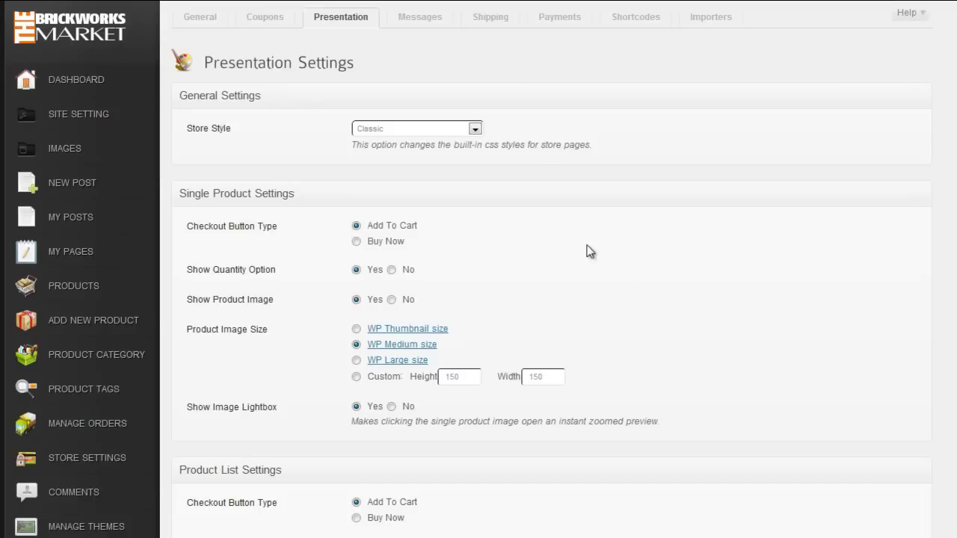
# Step: Review the email Messages settings, then move on to Payments
pyautogui.click(432, 29)
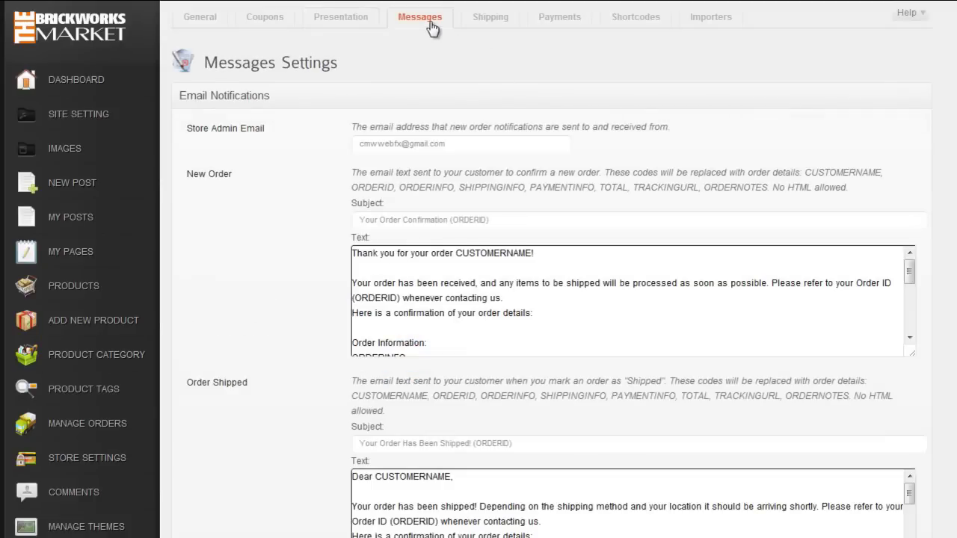
pyautogui.scroll(-1, 524, 67)
pyautogui.scroll(1, 546, 89)
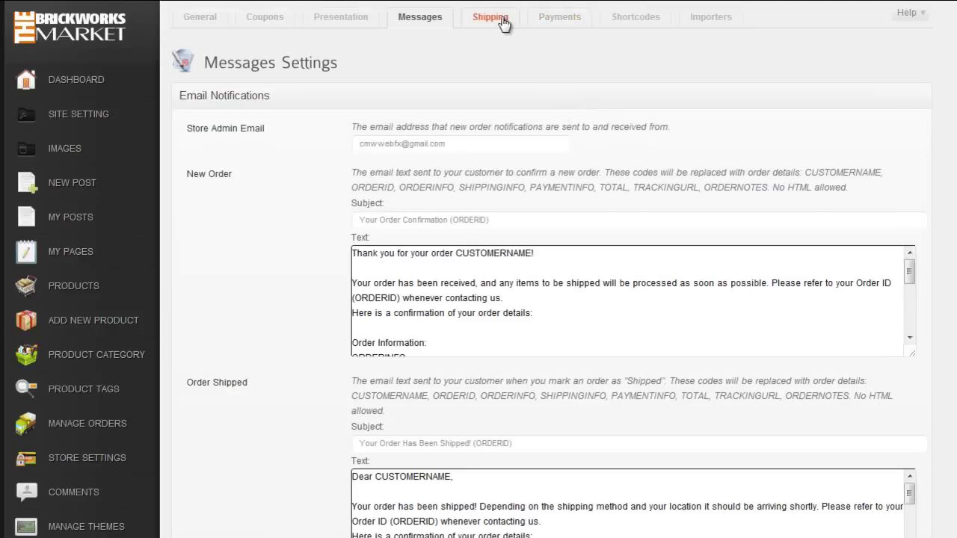
pyautogui.click(564, 21)
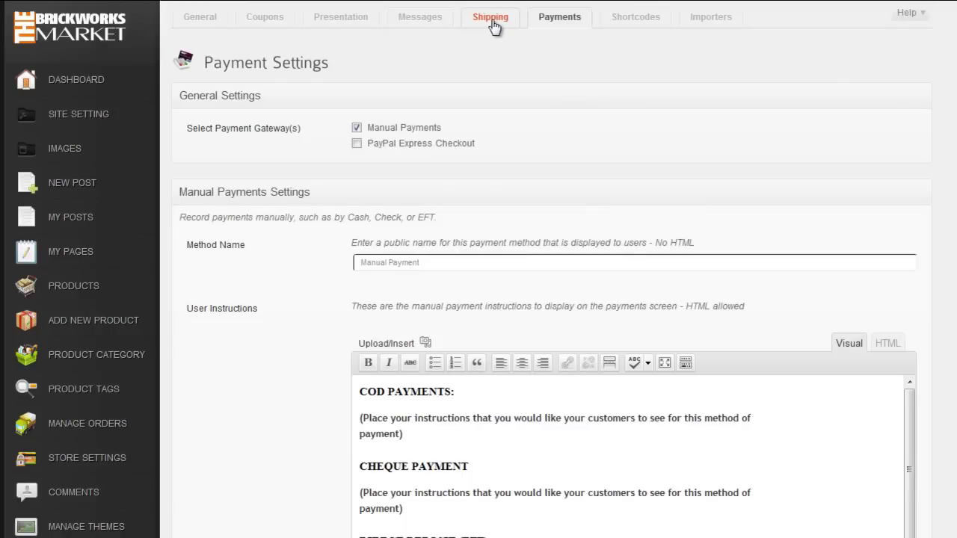
# Step: Review the Weight Rate shipping settings for Australia with four weight tiers and save them
pyautogui.click(491, 20)
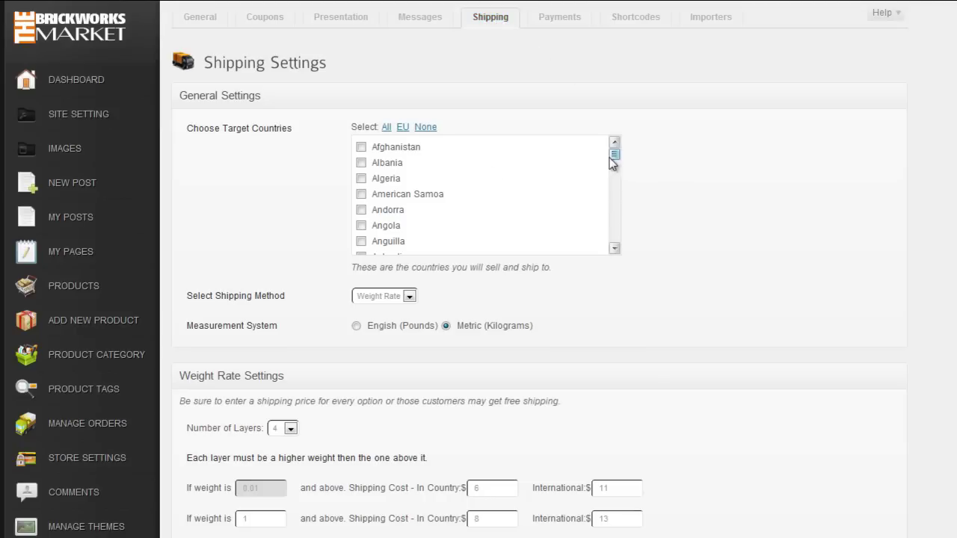
pyautogui.moveTo(615, 165); pyautogui.dragTo(615, 163)
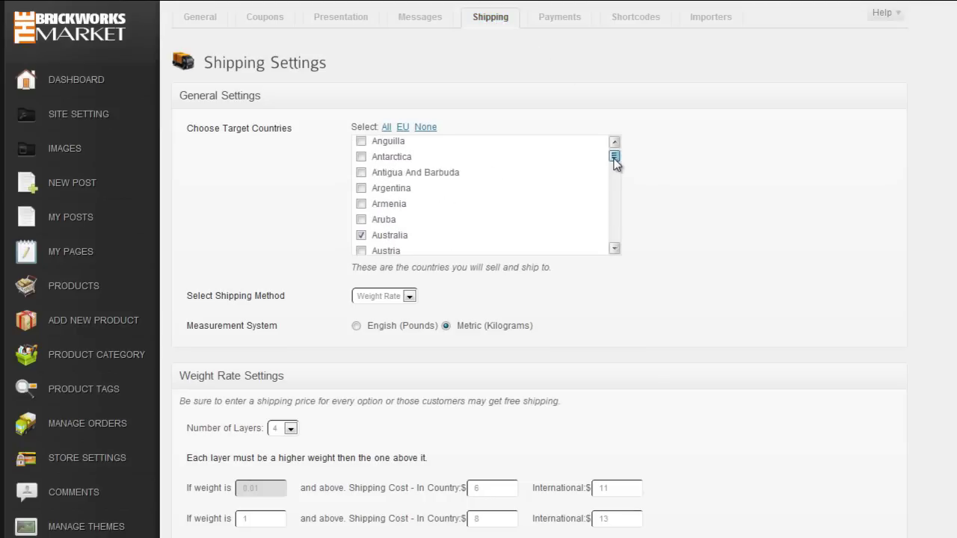
pyautogui.scroll(-3, 668, 267)
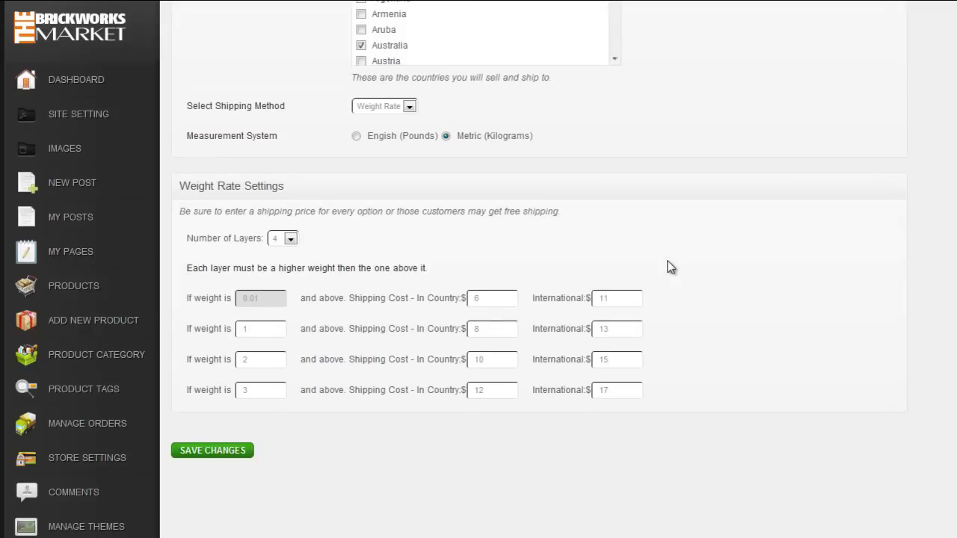
pyautogui.click(230, 452)
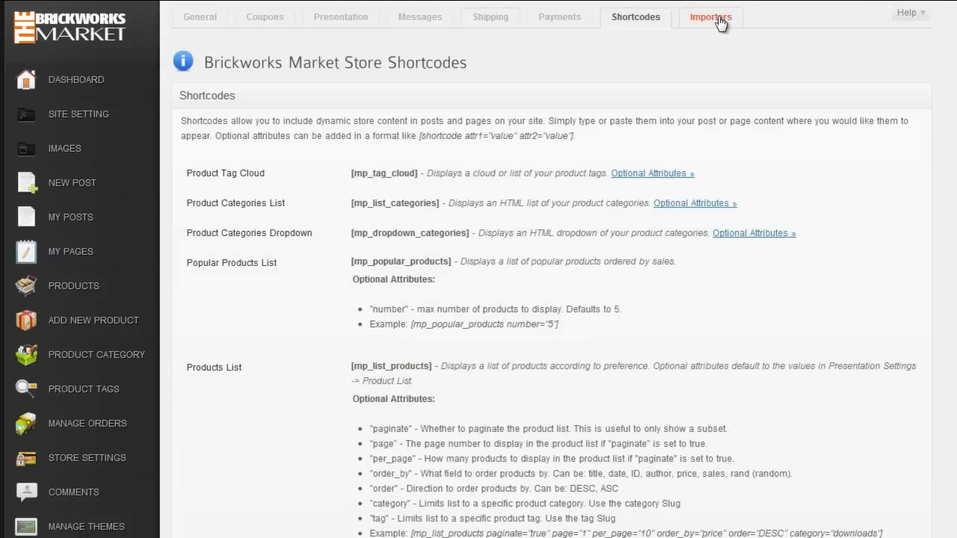
# Step: Look at the Importers page, then return to the empty Products list
pyautogui.click(720, 23)
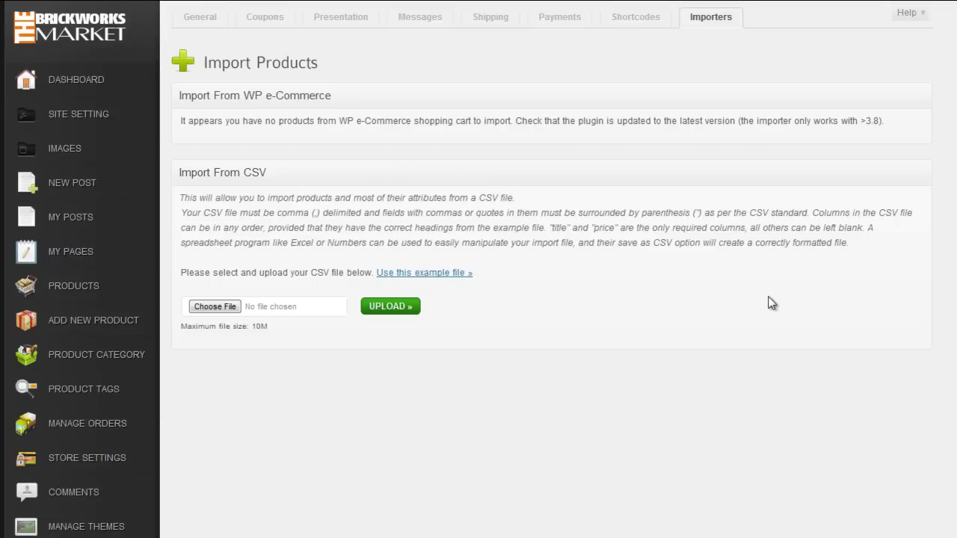
pyautogui.click(92, 291)
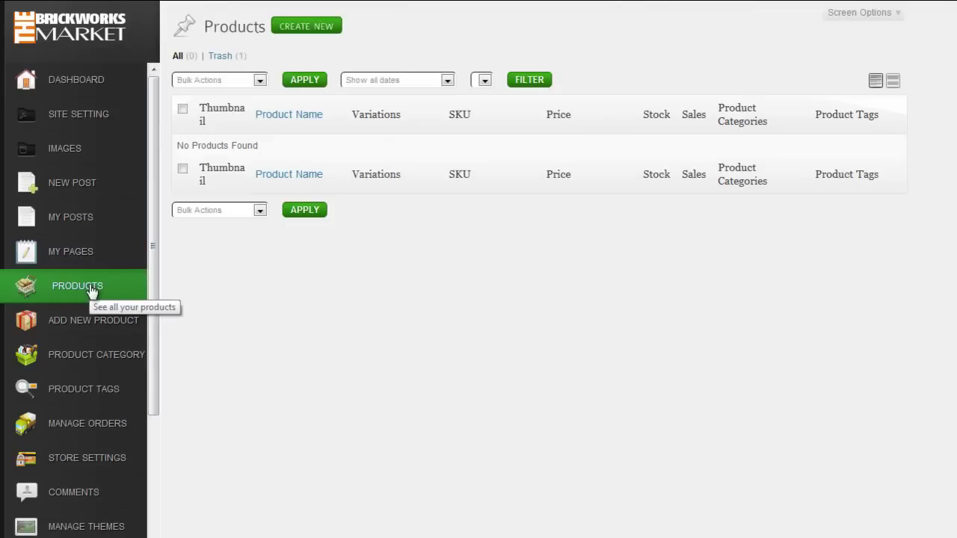
# Step: Create the top-level categories Long Sleeve Shirts and Short Sleeve Shirts
pyautogui.click(39, 365)
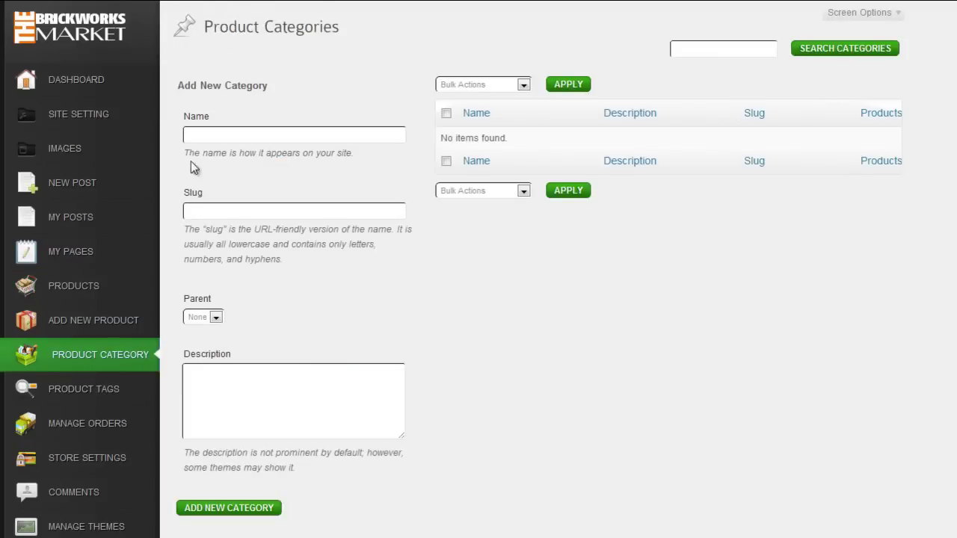
pyautogui.click(203, 139)
pyautogui.write('Long St')
pyautogui.write('eeve Shirts')
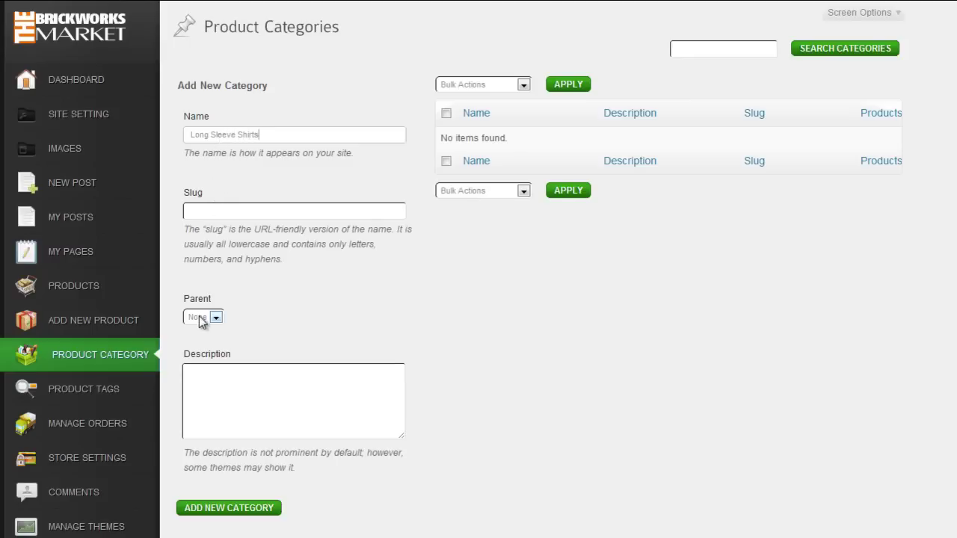
pyautogui.click(221, 507)
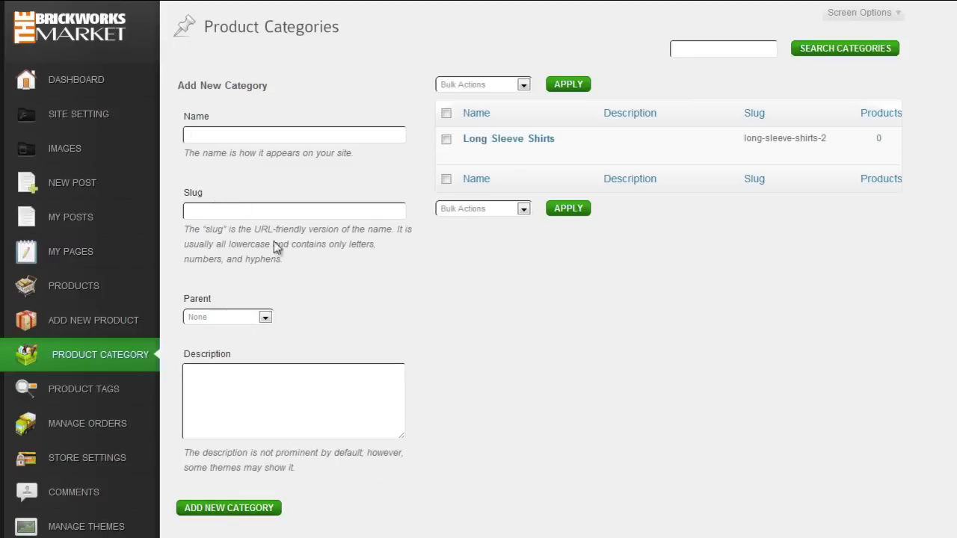
pyautogui.click(215, 134)
pyautogui.write('Sho')
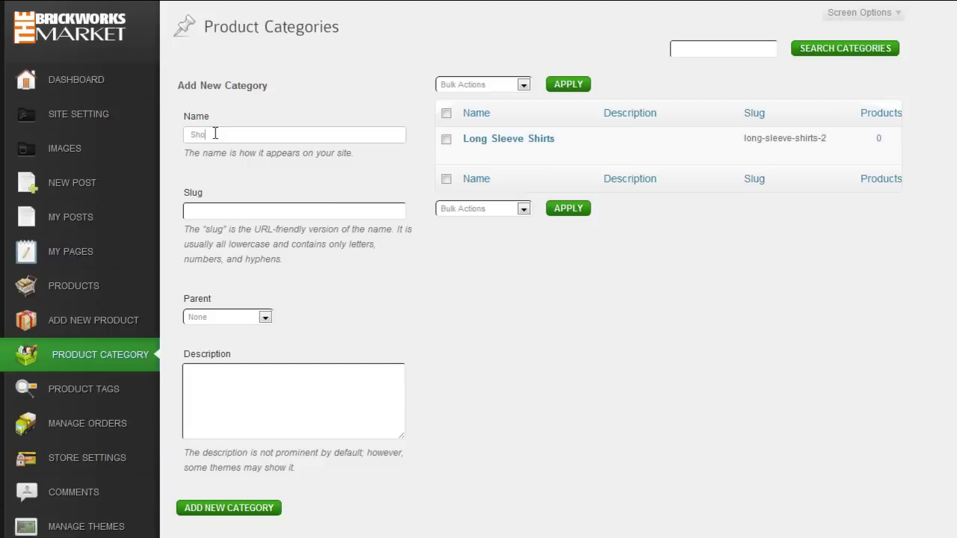
pyautogui.write('rt Sleeve Shirts')
pyautogui.click(240, 509)
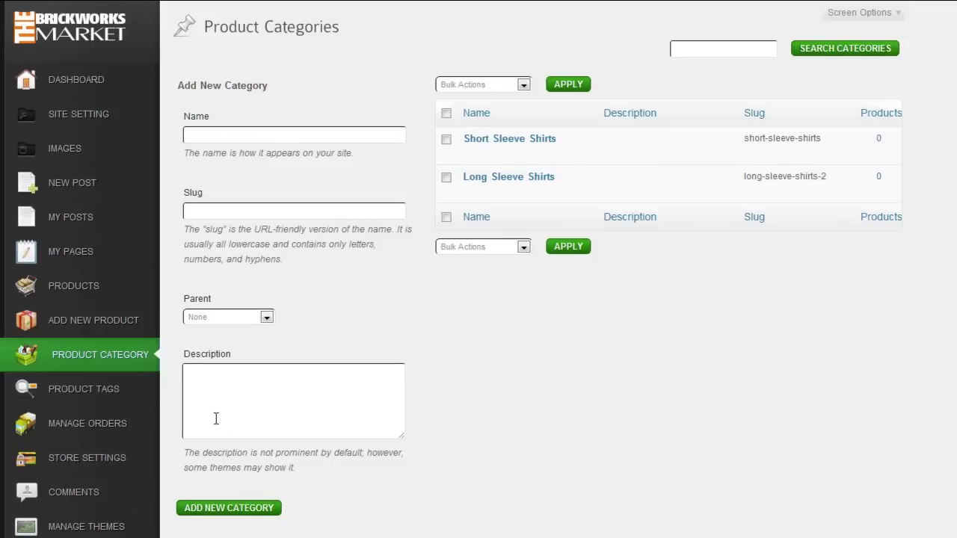
# Step: Add Casual Shirts and Business Shirts as subcategories of Long Sleeve Shirts
pyautogui.click(214, 135)
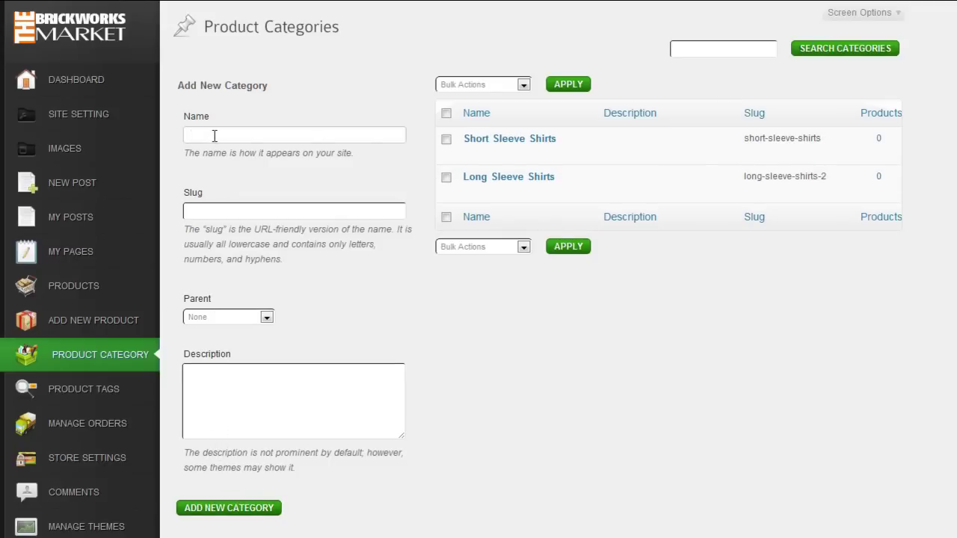
pyautogui.write('Casual Shirts')
pyautogui.click(266, 317)
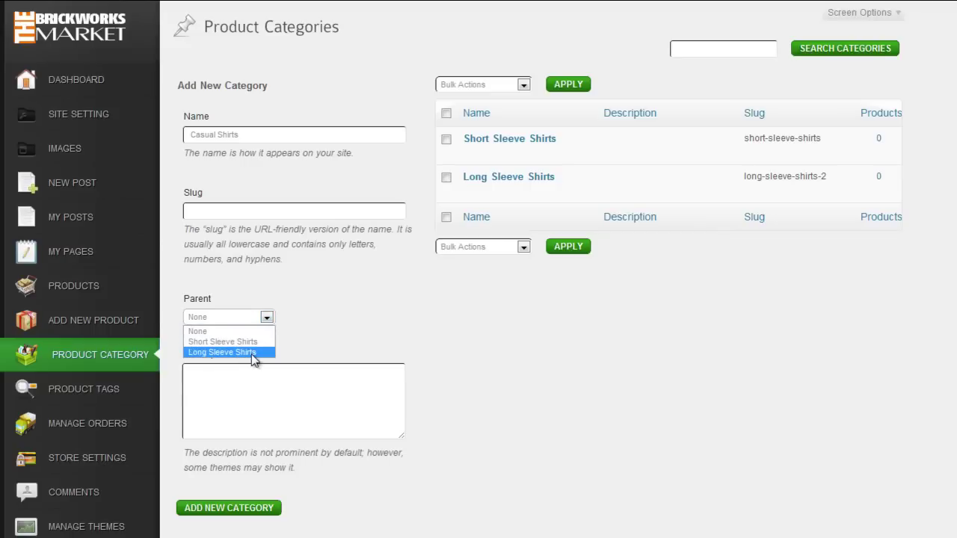
pyautogui.click(252, 353)
pyautogui.click(249, 508)
pyautogui.click(242, 135)
pyautogui.write('Business Shirts')
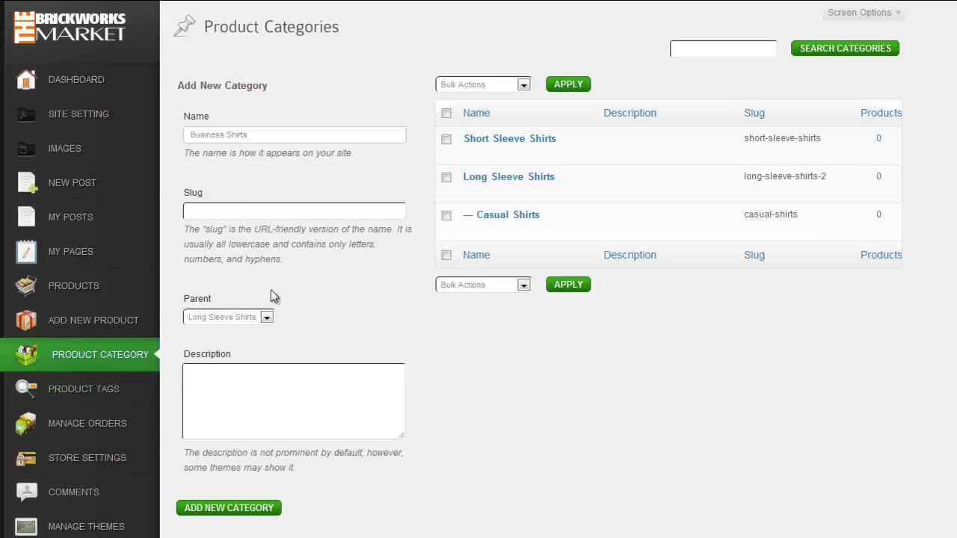
pyautogui.click(213, 507)
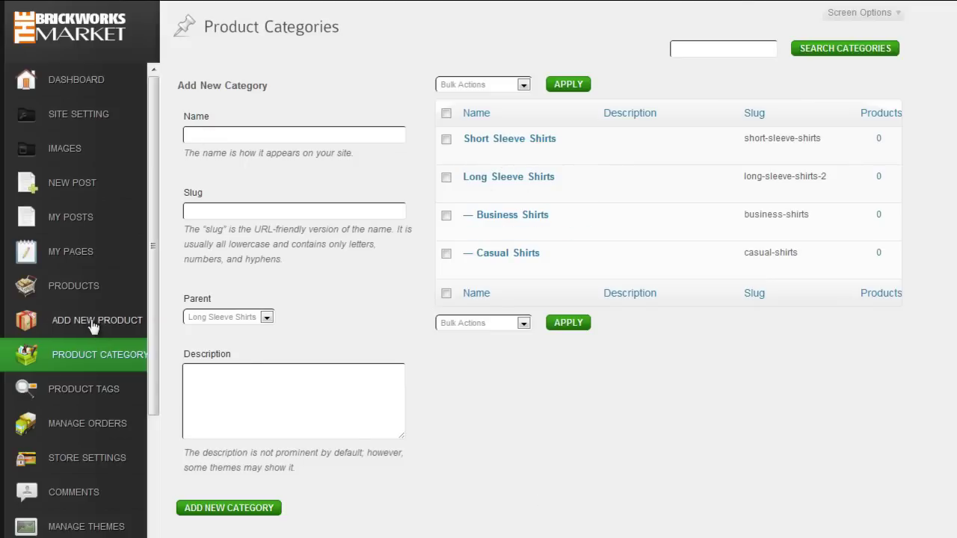
# Step: Add the product tags Baggy, Slim fit and Tight Fit, then return to Products
pyautogui.click(69, 391)
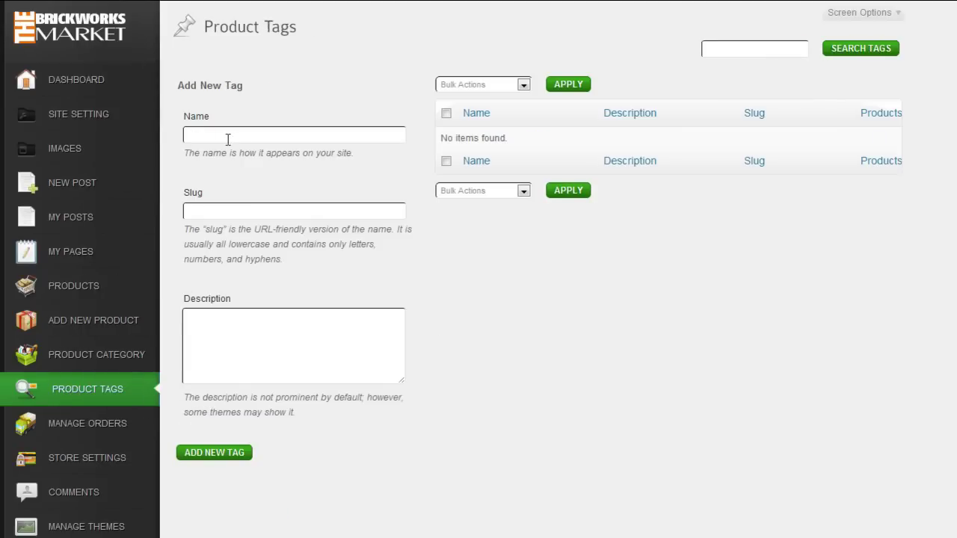
pyautogui.click(228, 137)
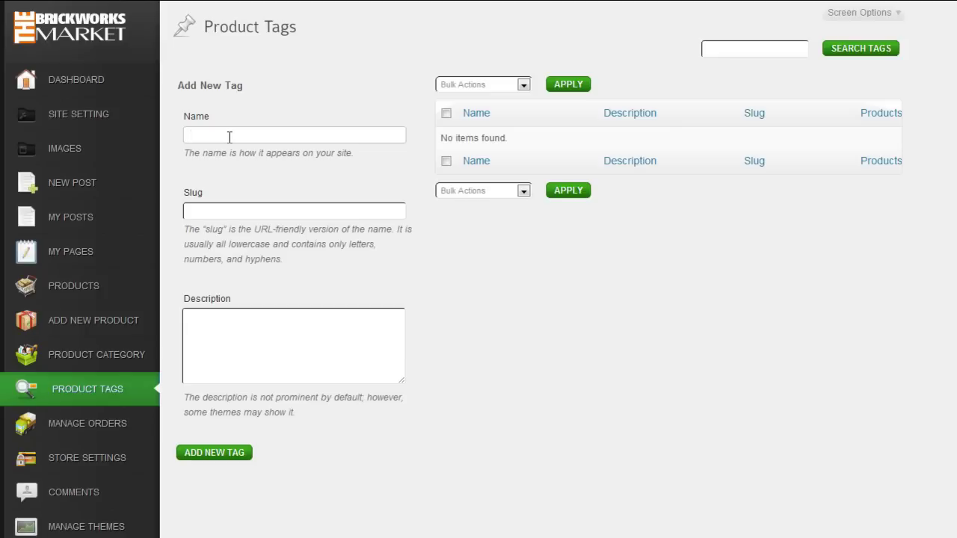
pyautogui.write('Baggy')
pyautogui.click(215, 452)
pyautogui.click(239, 135)
pyautogui.write('Slim fit')
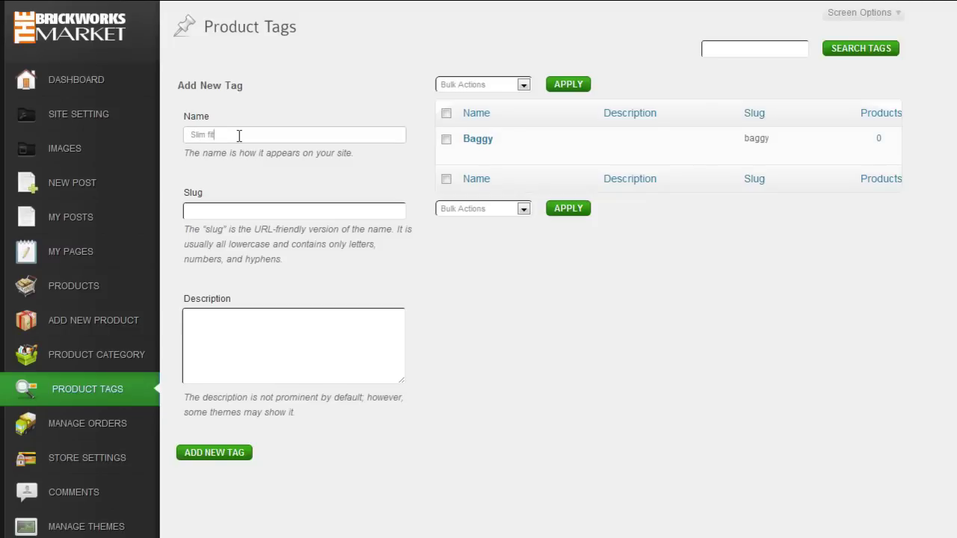
pyautogui.click(216, 455)
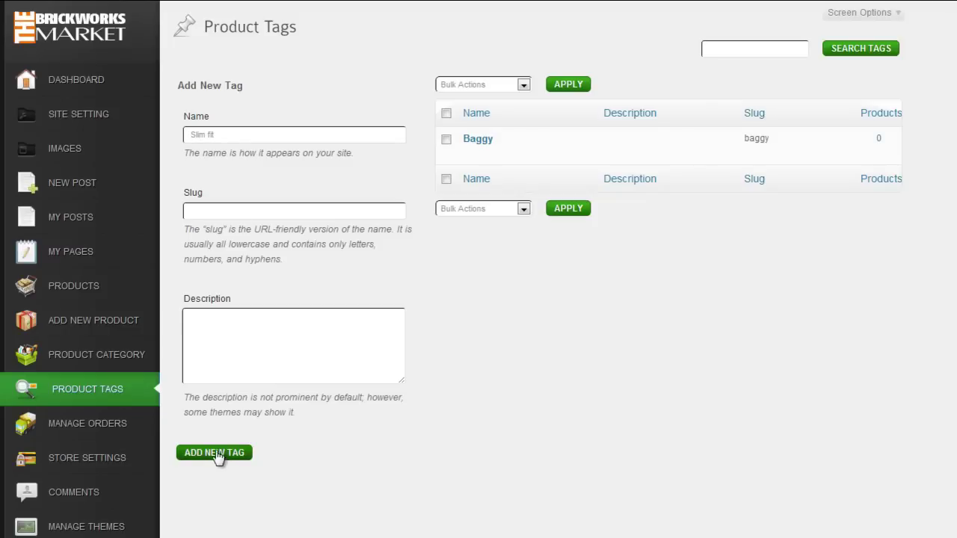
pyautogui.click(210, 137)
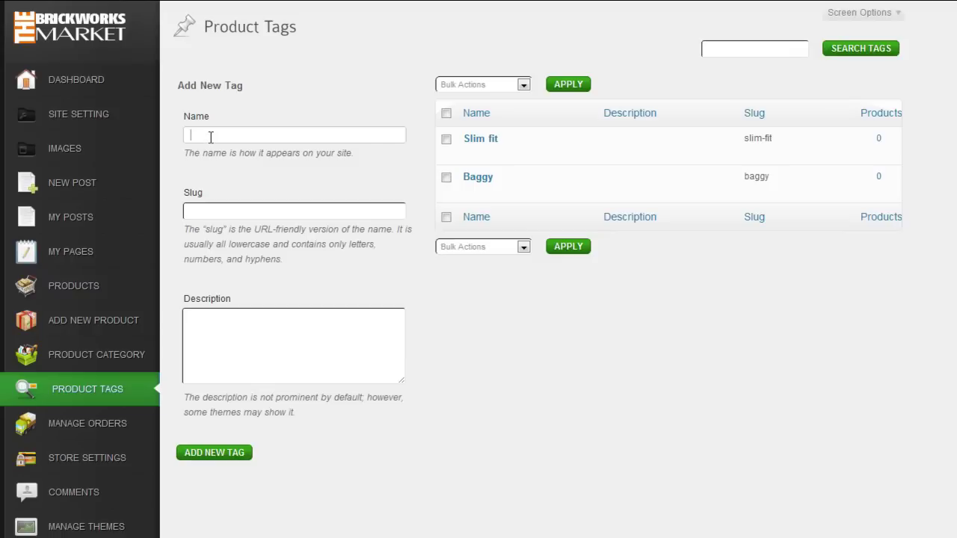
pyautogui.write('Tight Fit')
pyautogui.click(211, 454)
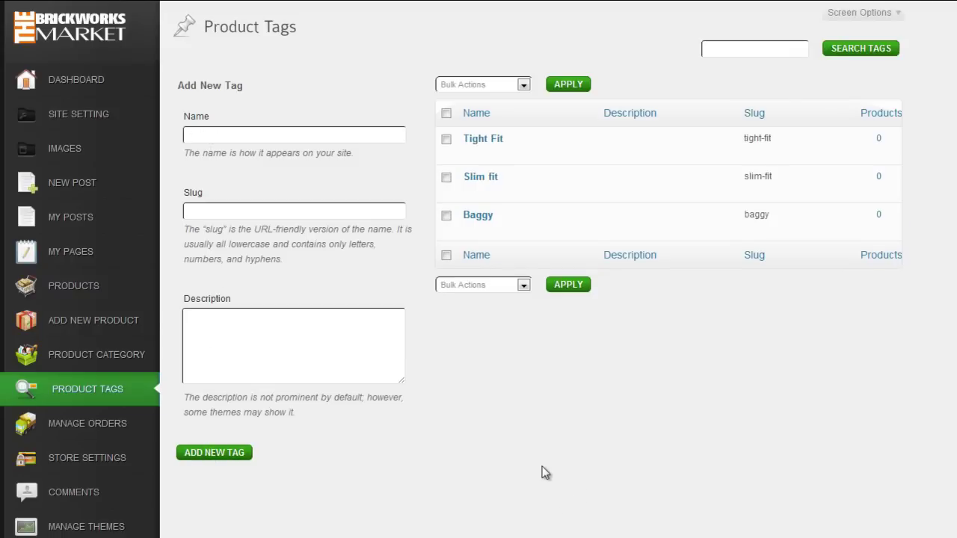
pyautogui.click(63, 290)
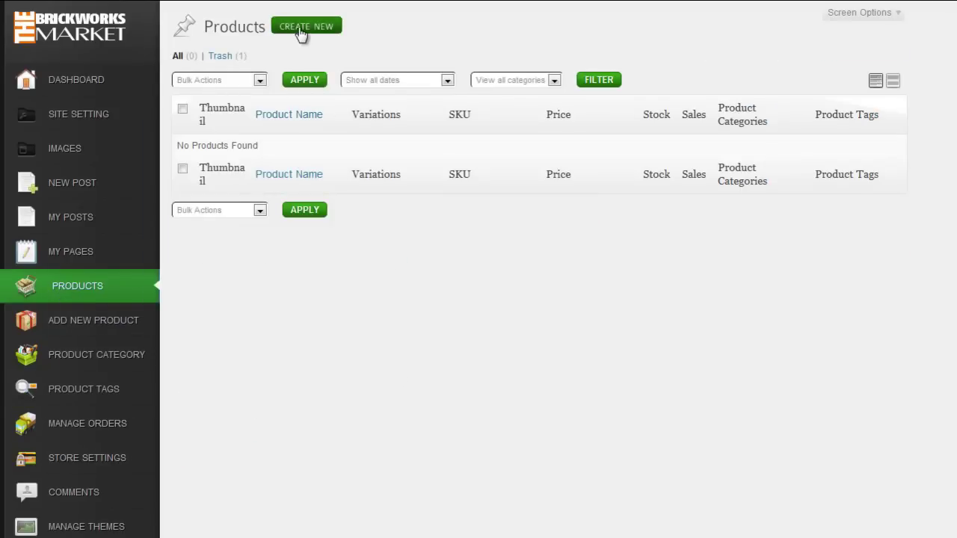
# Step: Start a blank product with Create New on the Products page
pyautogui.click(300, 31)
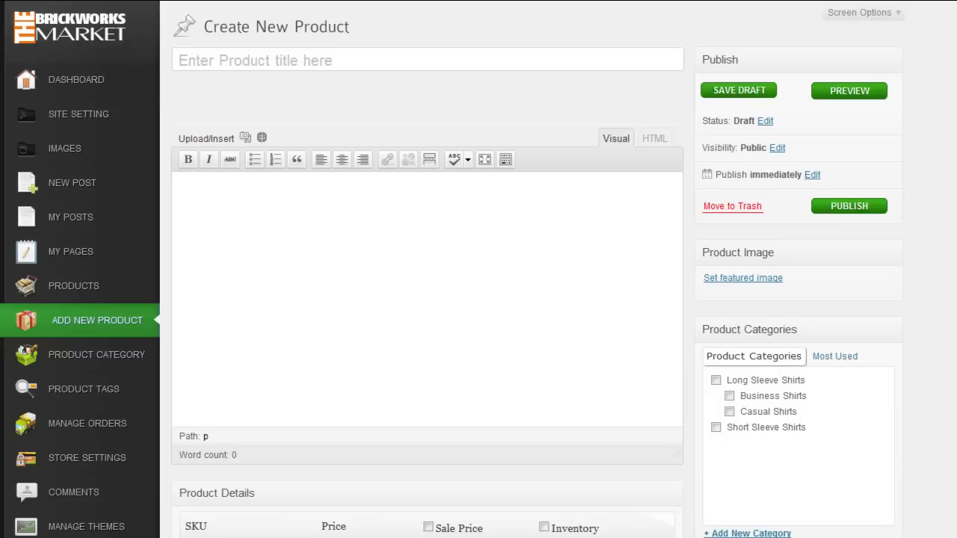
# Step: Title the product 'Las Vegas' and file it under Casual Shirts instead of Long Sleeve Shirts
pyautogui.click(214, 64)
pyautogui.write('Las Vegas')
pyautogui.click(363, 304)
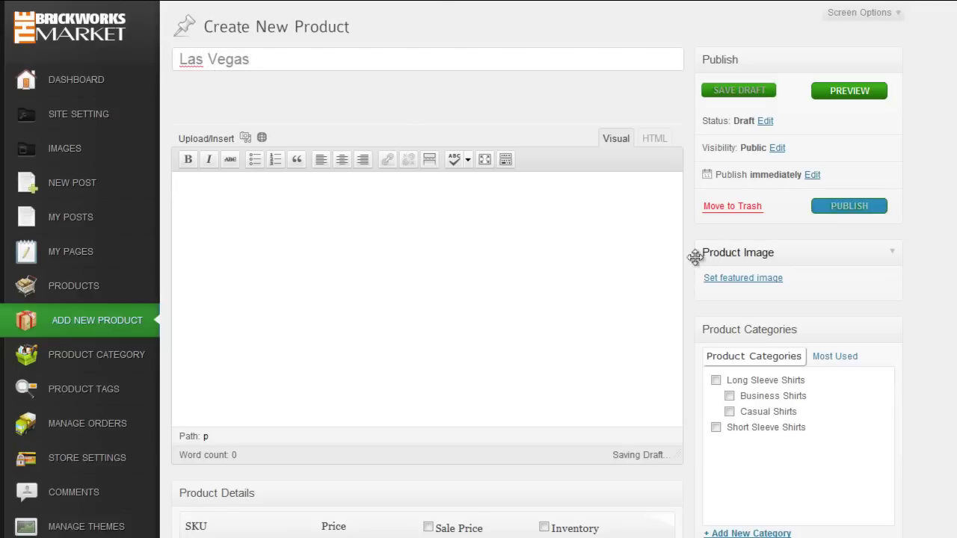
pyautogui.scroll(-2, 695, 257)
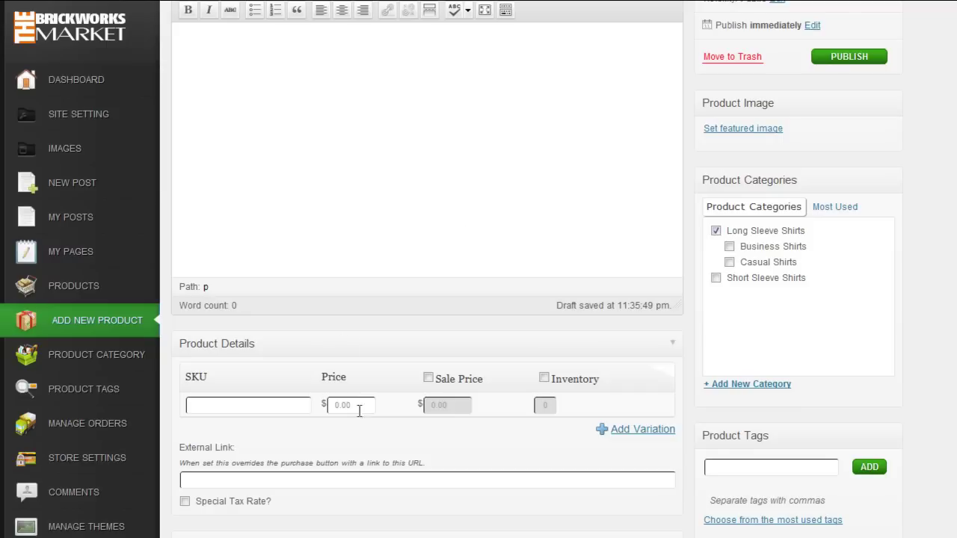
pyautogui.click(247, 404)
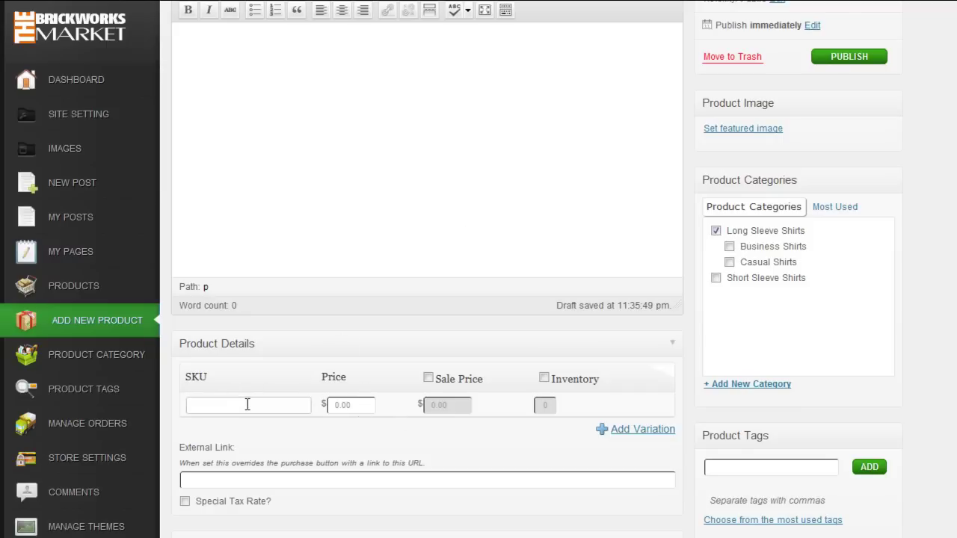
pyautogui.write('LS-')
pyautogui.click(715, 231)
pyautogui.click(729, 262)
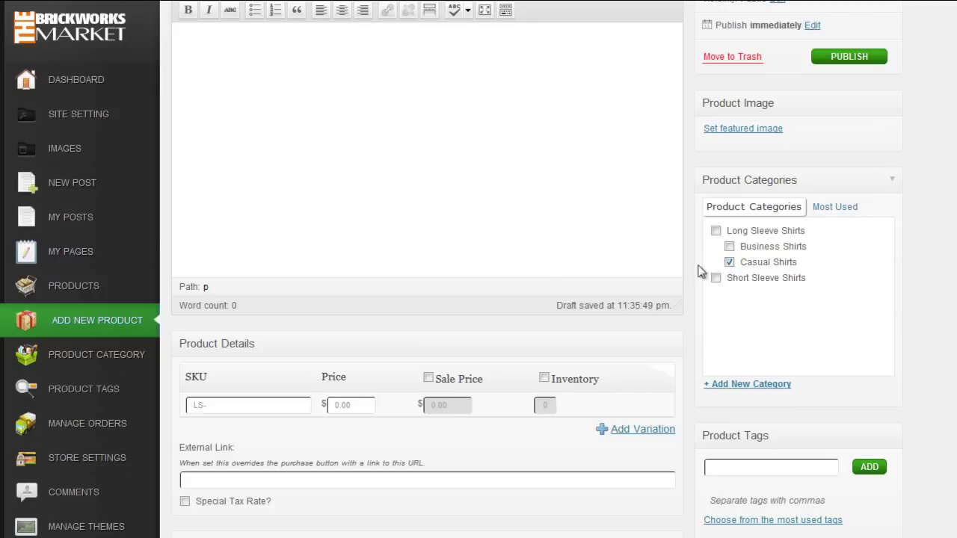
# Step: Complete SKU LS-C-LV, set price 129, and track inventory with 14 in stock
pyautogui.click(231, 406)
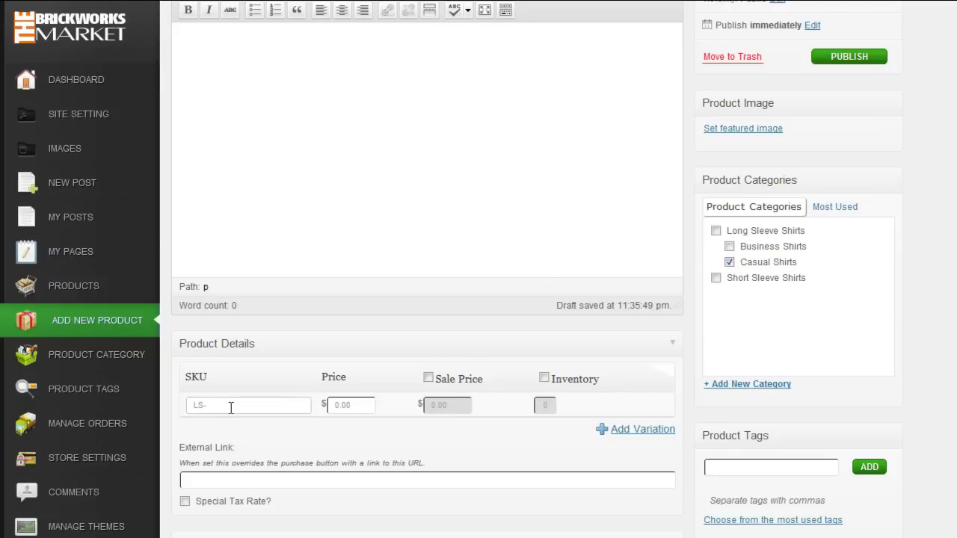
pyautogui.write('C-LV')
pyautogui.click(357, 405)
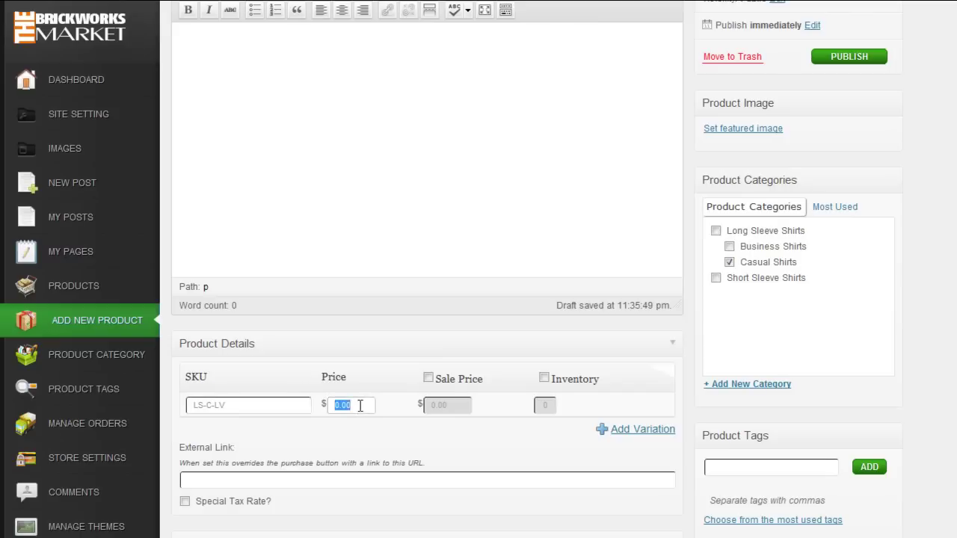
pyautogui.write('129')
pyautogui.click(546, 379)
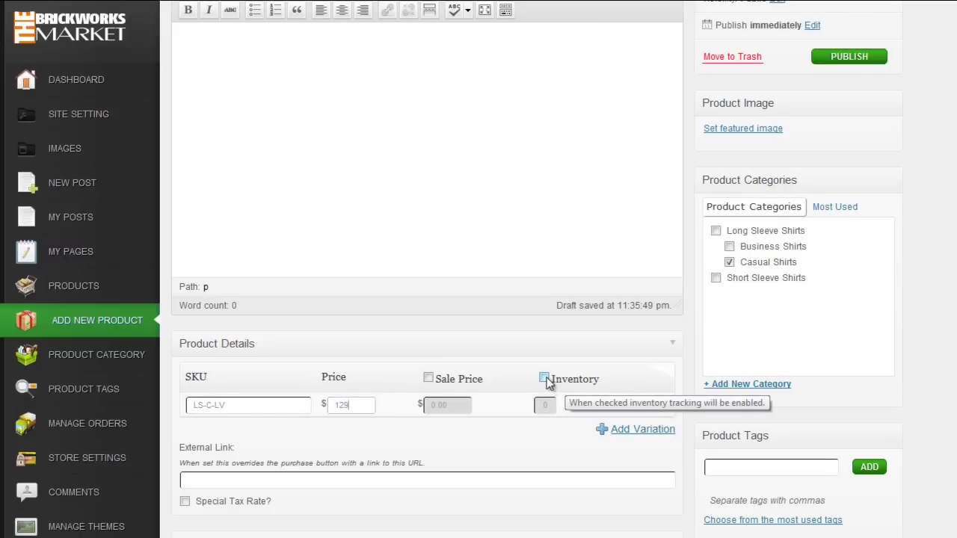
pyautogui.click(546, 405)
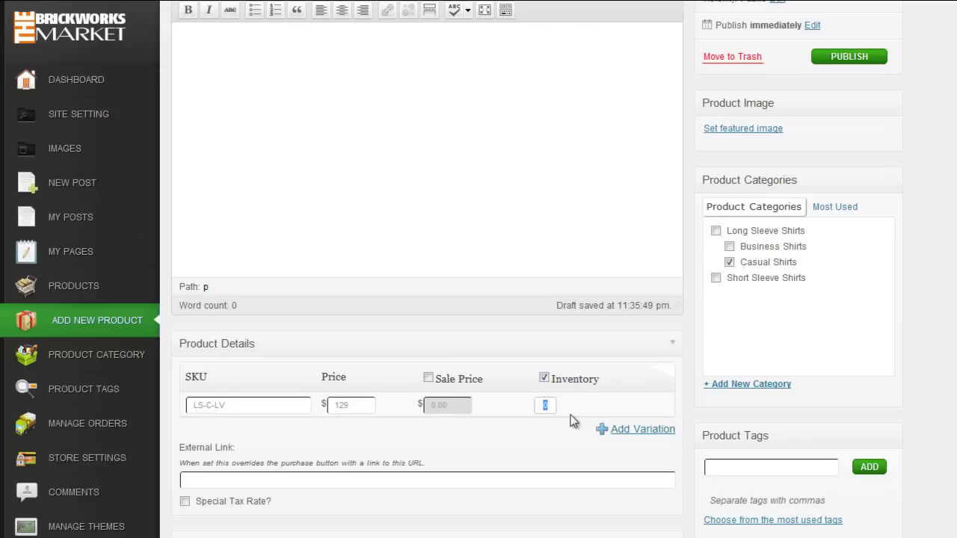
pyautogui.write('14')
pyautogui.scroll(2, 613, 415)
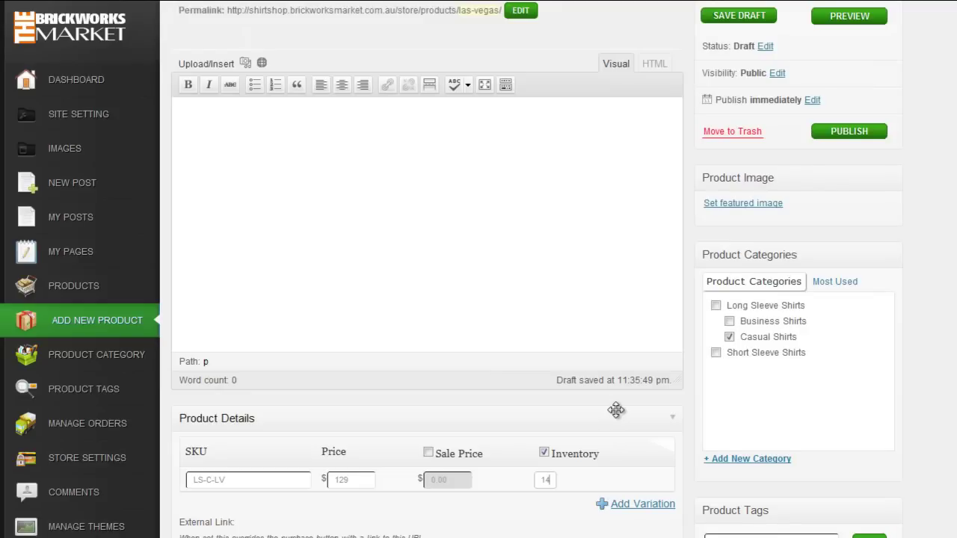
pyautogui.scroll(2, 615, 409)
pyautogui.scroll(-6, 616, 409)
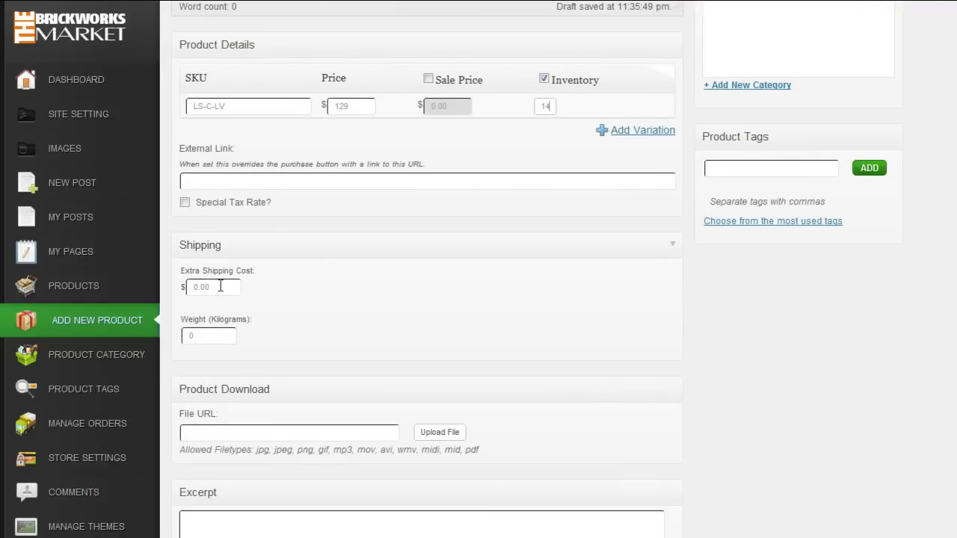
pyautogui.scroll(-2, 301, 300)
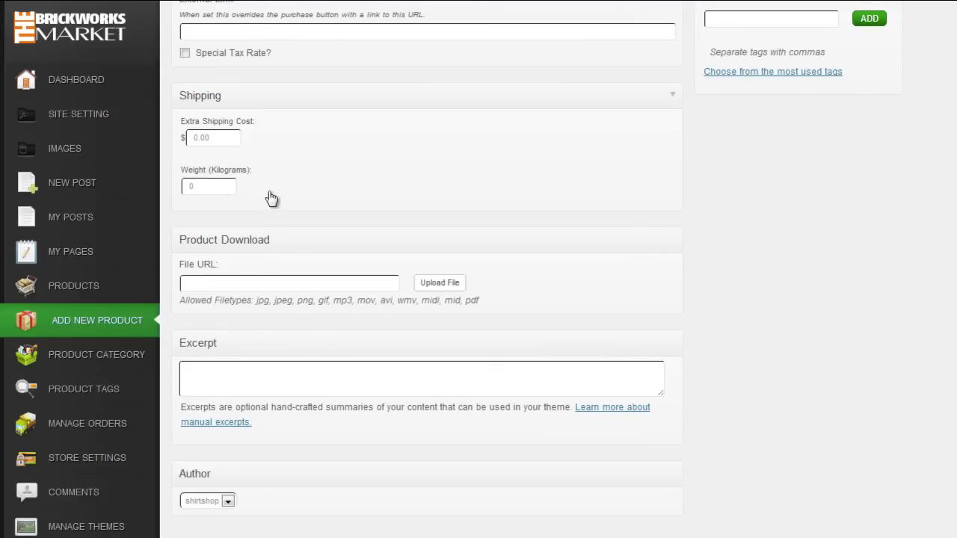
pyautogui.scroll(-1, 275, 198)
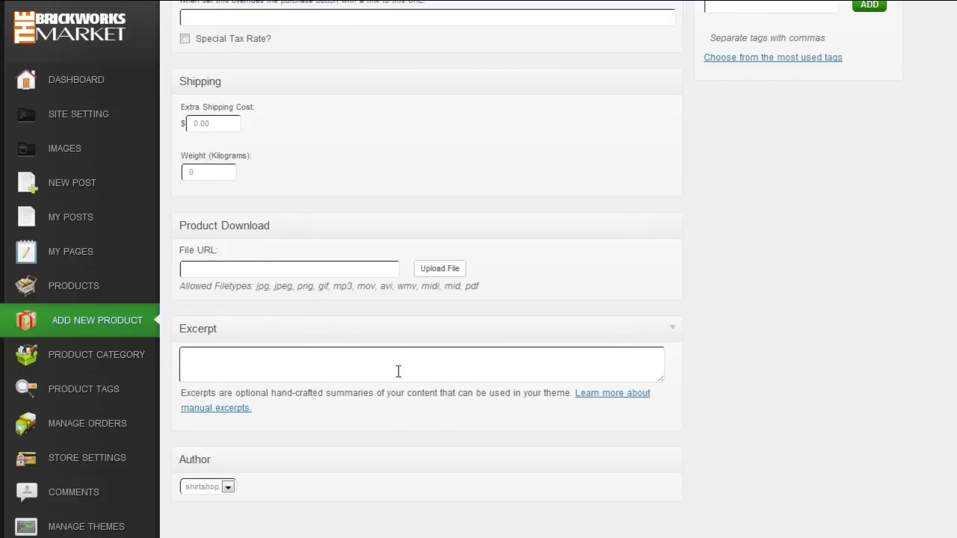
pyautogui.scroll(15, 398, 371)
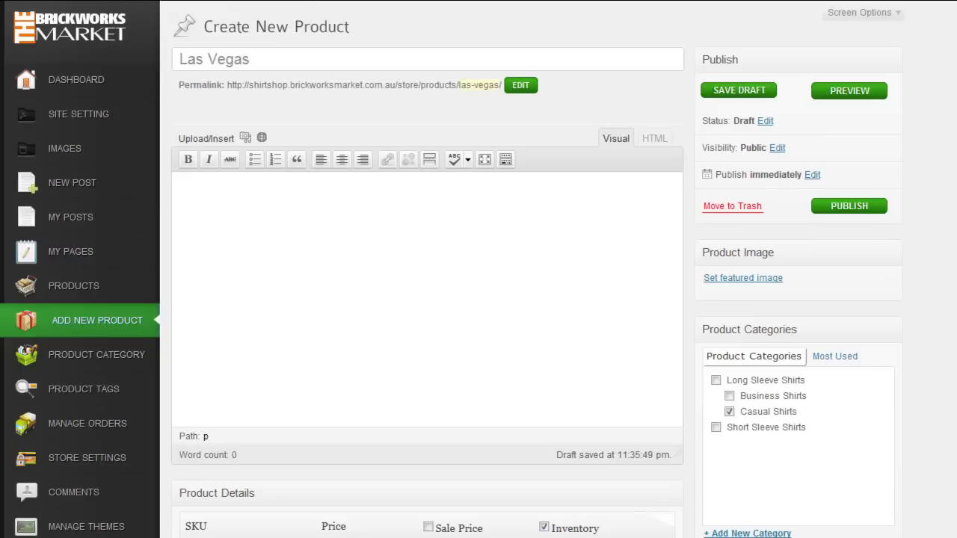
# Step: Paste the Elvis quote and shirt description into the empty product description
pyautogui.click(357, 261)
pyautogui.write('"I met Elvis first in Las Vegas. I think I was appearing with Tom Jones and he came backstage to say hello to Tom or we went to his dressing room to say hello." - Norm Crosby, famous American comedian.  This durable, easy-to-care for cotton poplin shirt features a modern two button curved cuff, and a classic collar and front placket with a contrasting dark vintage fabric, for a sophisticated look. Leave open with a blazer and narrow jeans for the perfect date night style.')
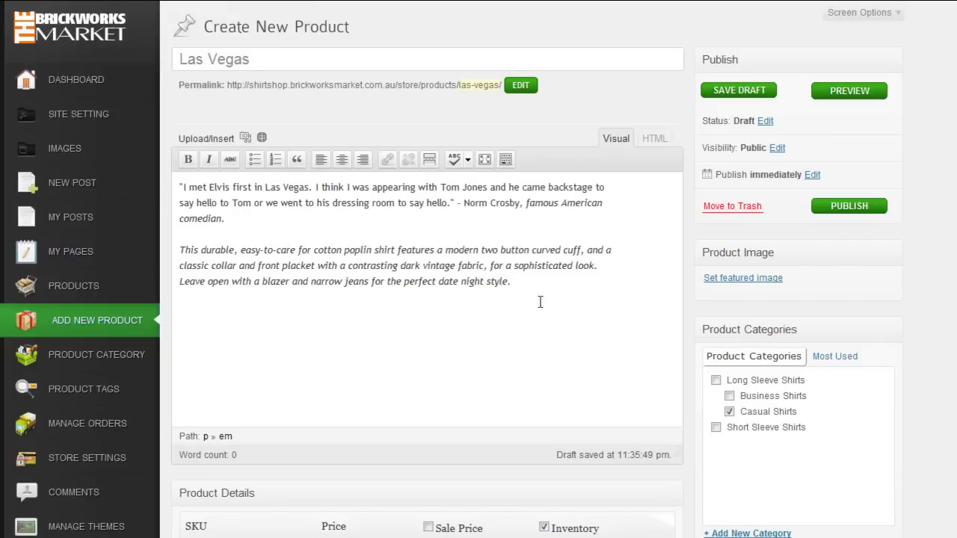
pyautogui.scroll(-3, 532, 303)
pyautogui.scroll(3, 528, 305)
pyautogui.press('Return')
# Step: Add the six fabric feature lines as a bulleted list and remove the blank line above it
pyautogui.click(563, 282)
pyautogui.press('Return')
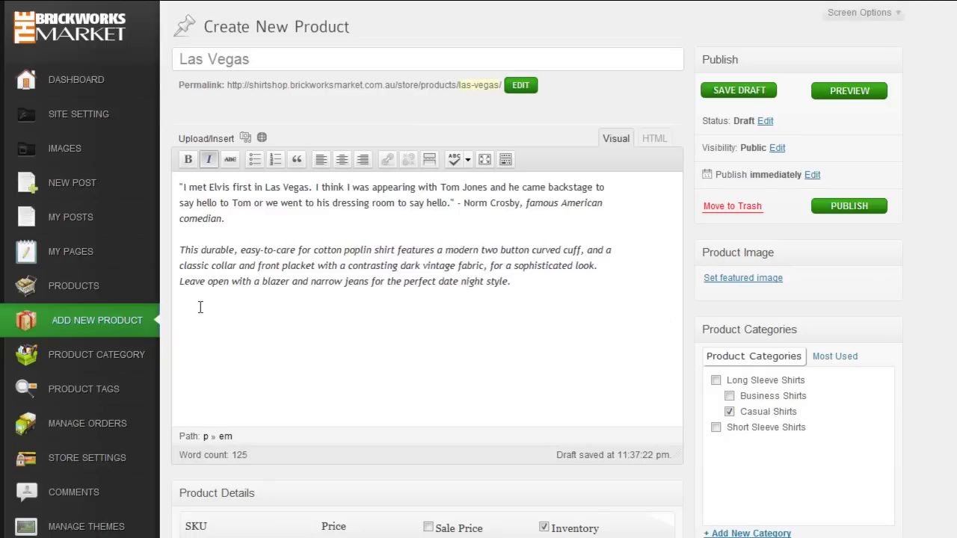
pyautogui.write("100% 2-fold cotton Classic Collar and front placket with vintage fabric inlay 2-button curved cuff Milk Shirts engraved steel collar stays Mother of pearl buttons Our signature hand-stitched 'M' button, found at the bottom of the shirt is highlighted with black thread.")
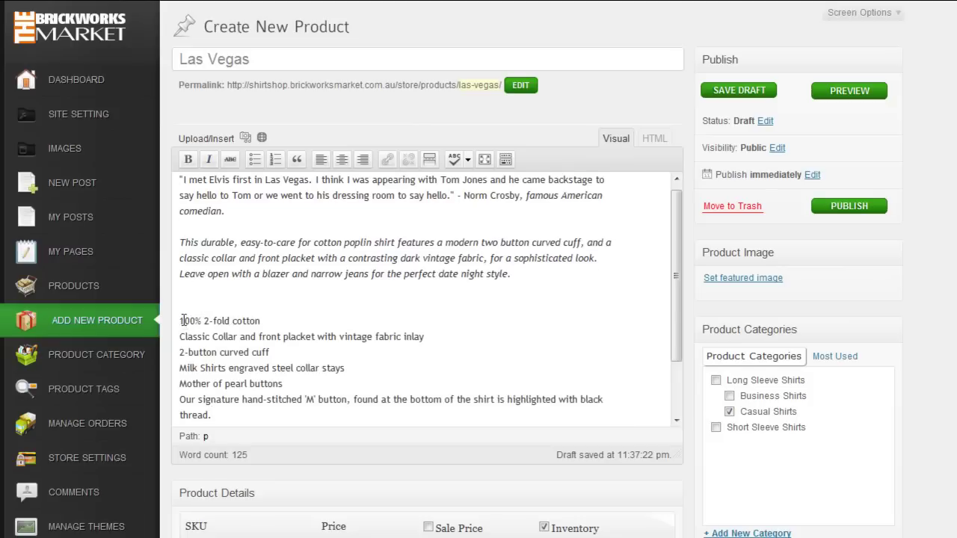
pyautogui.moveTo(183, 319); pyautogui.dragTo(243, 388)
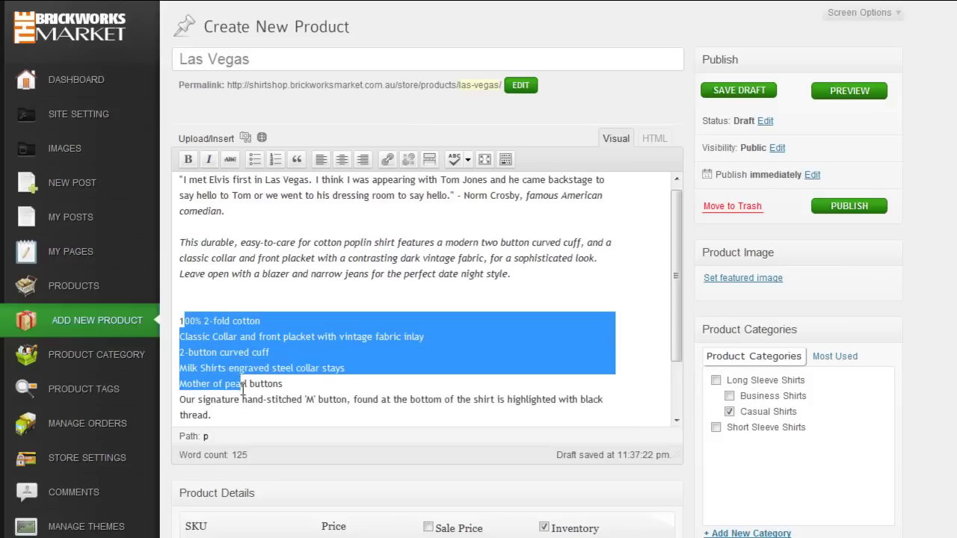
pyautogui.click(183, 322)
pyautogui.moveTo(179, 321)
pyautogui.mouseDown()
pyautogui.moveTo(207, 336)
pyautogui.moveTo(258, 399)
pyautogui.moveTo(373, 399)
pyautogui.moveTo(214, 416)
pyautogui.moveTo(352, 399)
pyautogui.mouseUp()
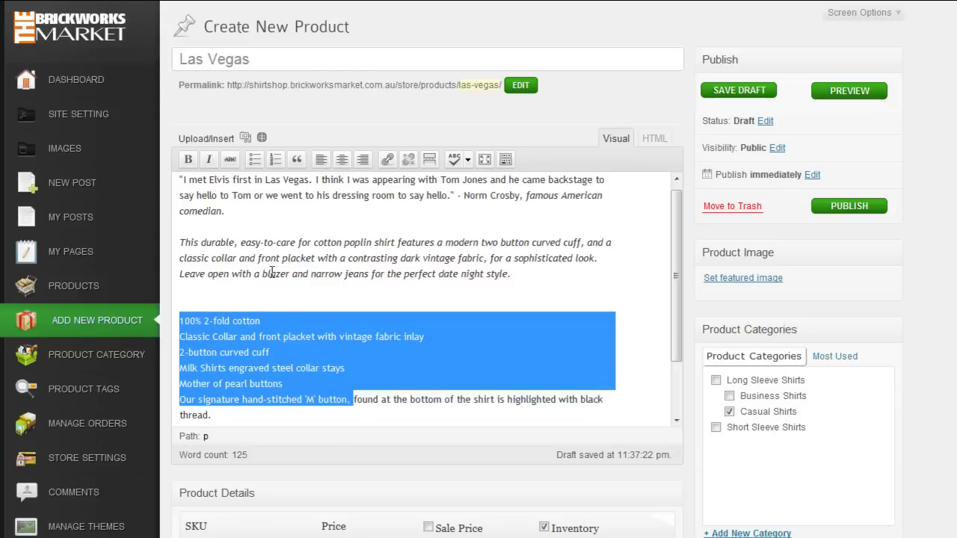
pyautogui.click(255, 163)
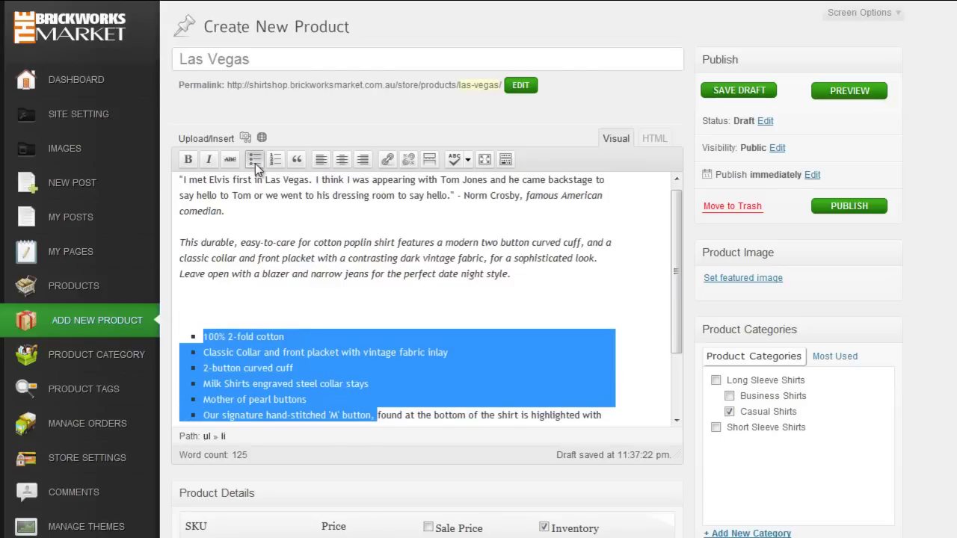
pyautogui.click(311, 314)
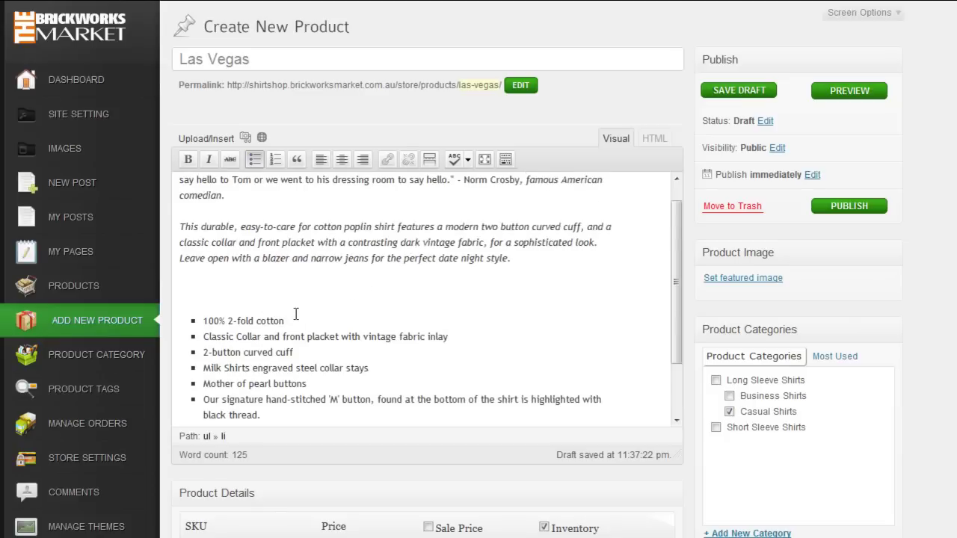
pyautogui.click(188, 284)
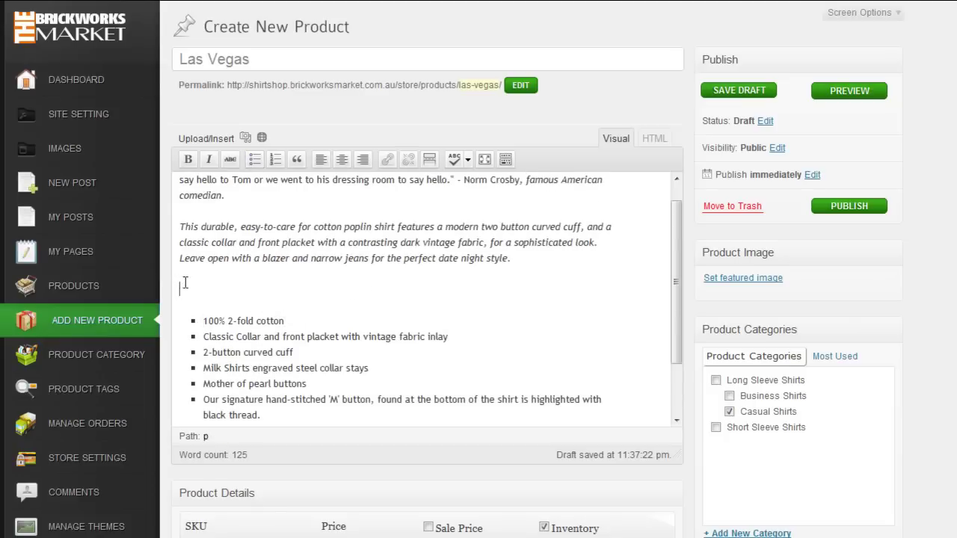
pyautogui.press('Delete')
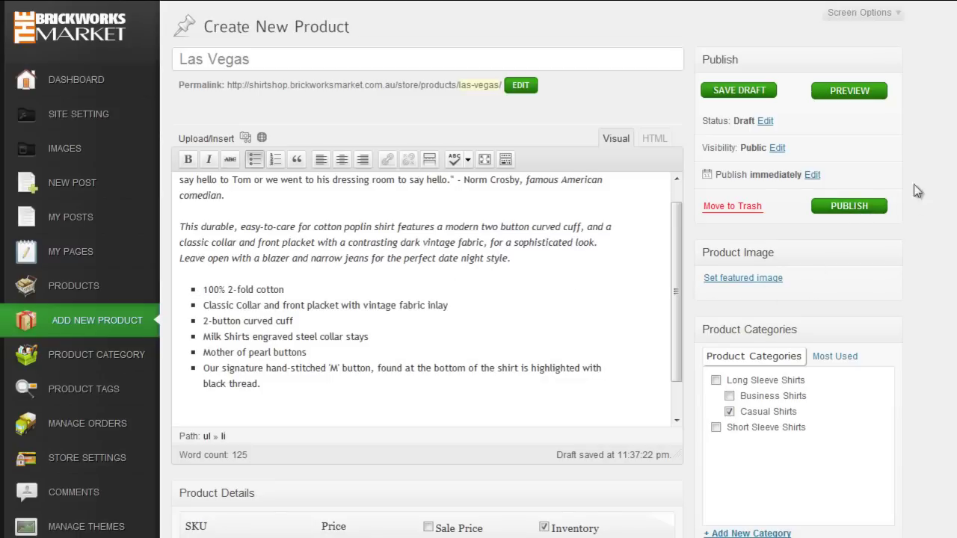
# Step: Add Casual and Yellow as product tags on the Las Vegas product
pyautogui.scroll(-2, 926, 217)
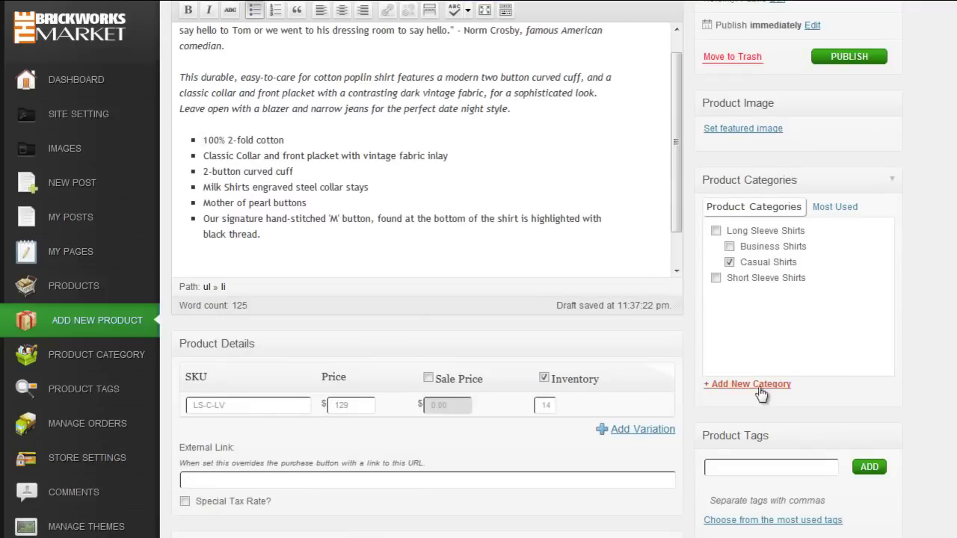
pyautogui.scroll(-1, 766, 392)
pyautogui.click(807, 393)
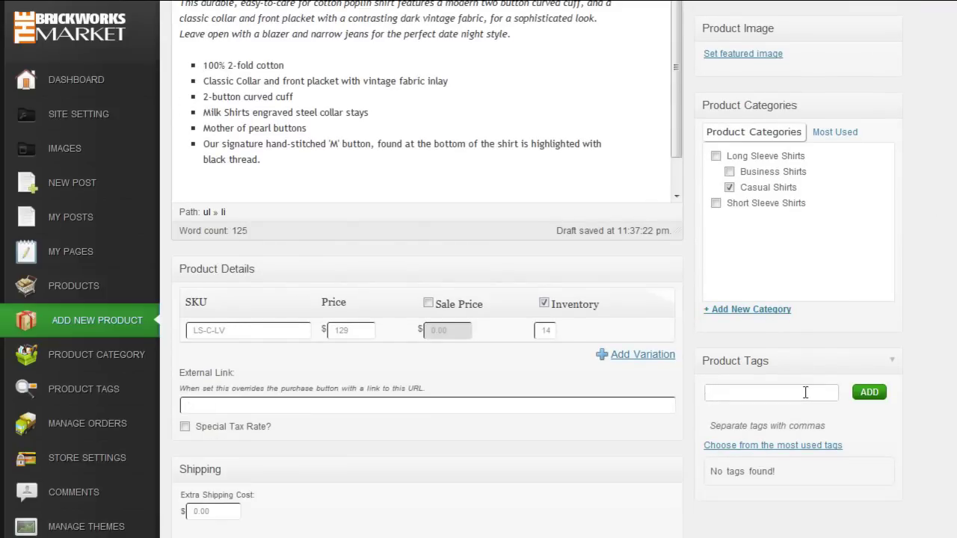
pyautogui.write('Casual')
pyautogui.click(868, 395)
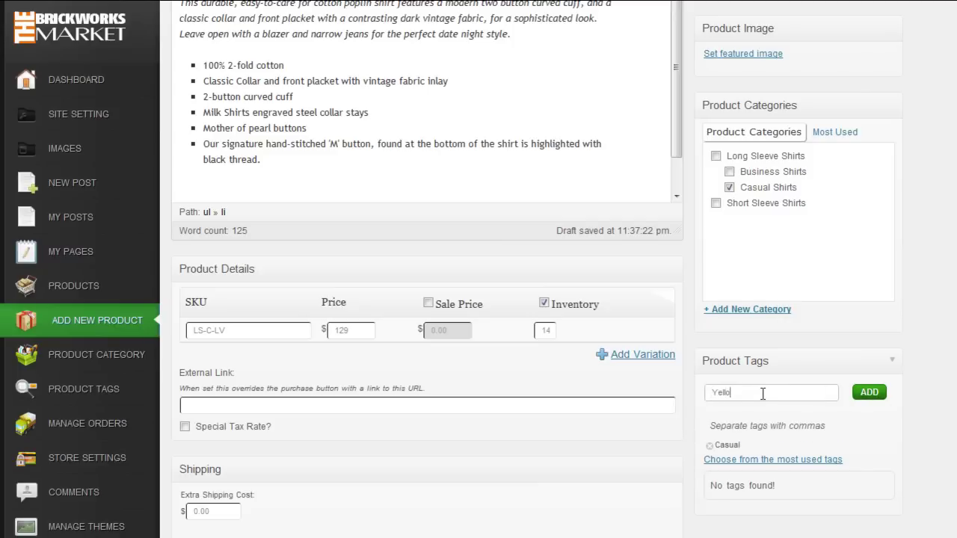
pyautogui.write('Yellow')
pyautogui.click(867, 394)
pyautogui.scroll(-3, 892, 455)
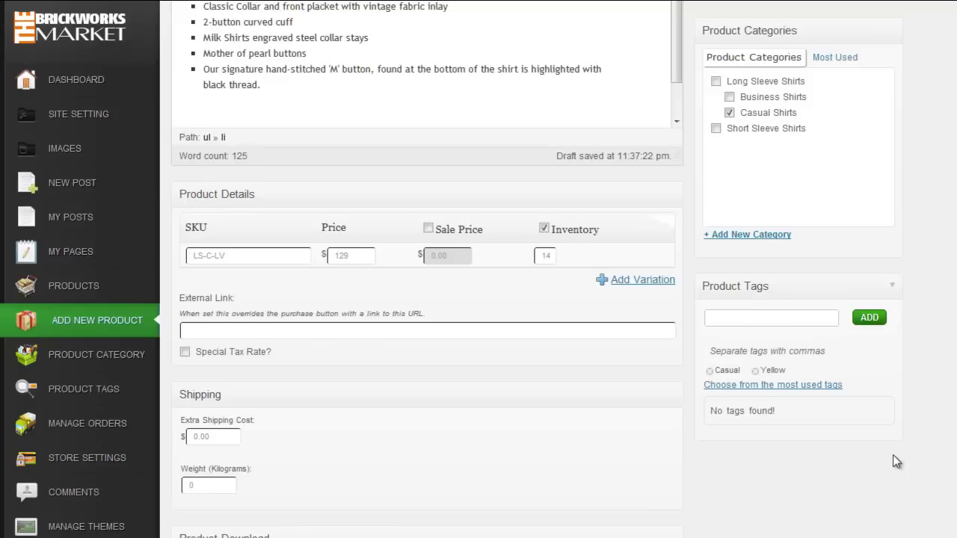
pyautogui.scroll(5, 797, 489)
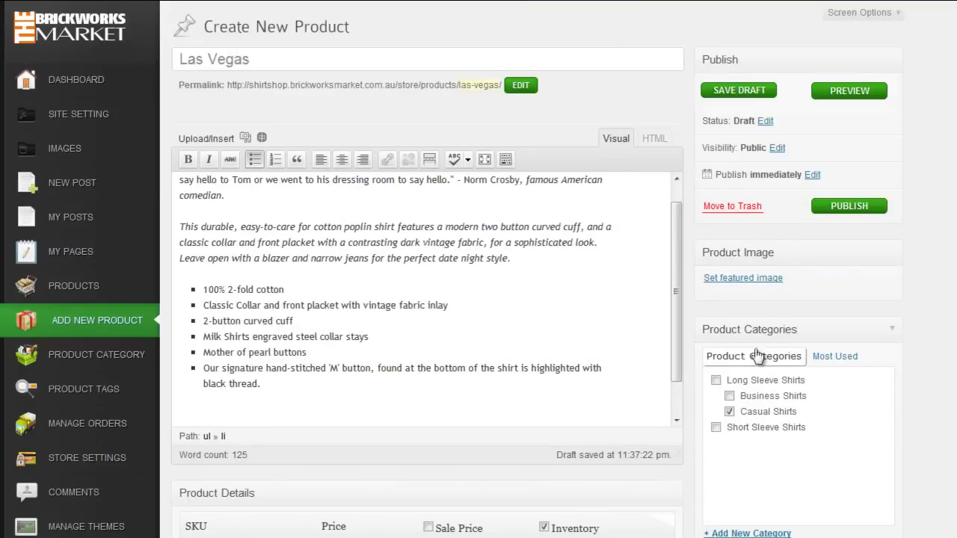
pyautogui.click(753, 280)
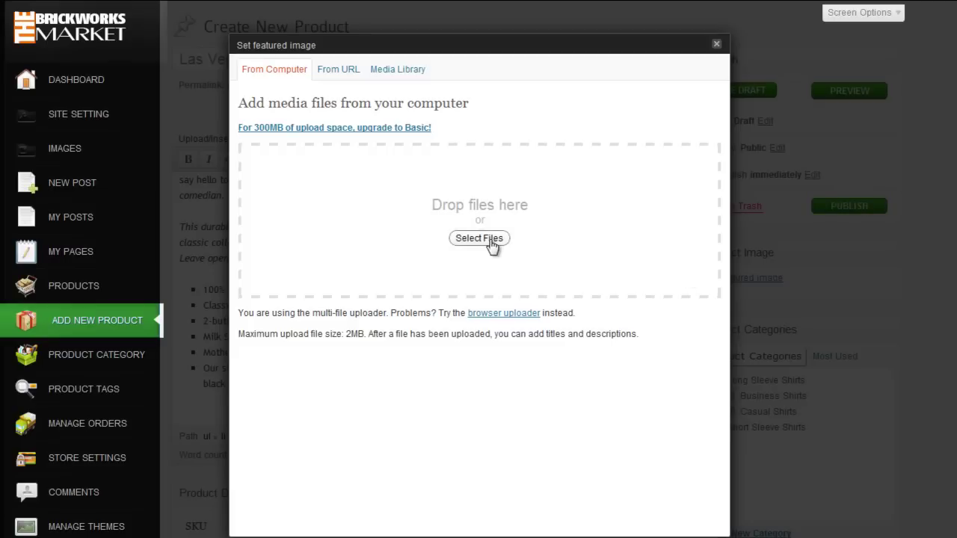
# Step: Upload red-label-rain-shirt.jpg and set it as the Las Vegas featured image
pyautogui.hotkey('alt', 'Tab')
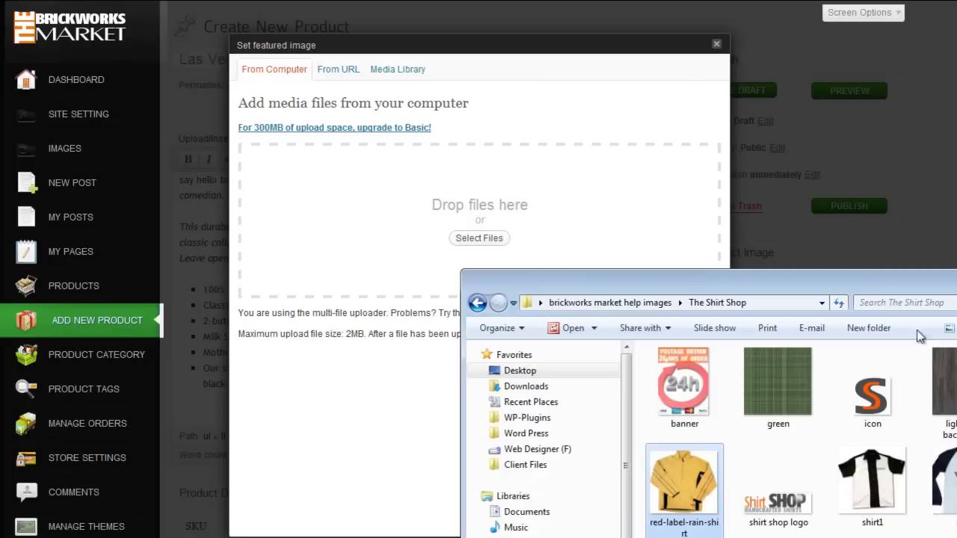
pyautogui.moveTo(706, 486); pyautogui.dragTo(410, 265)
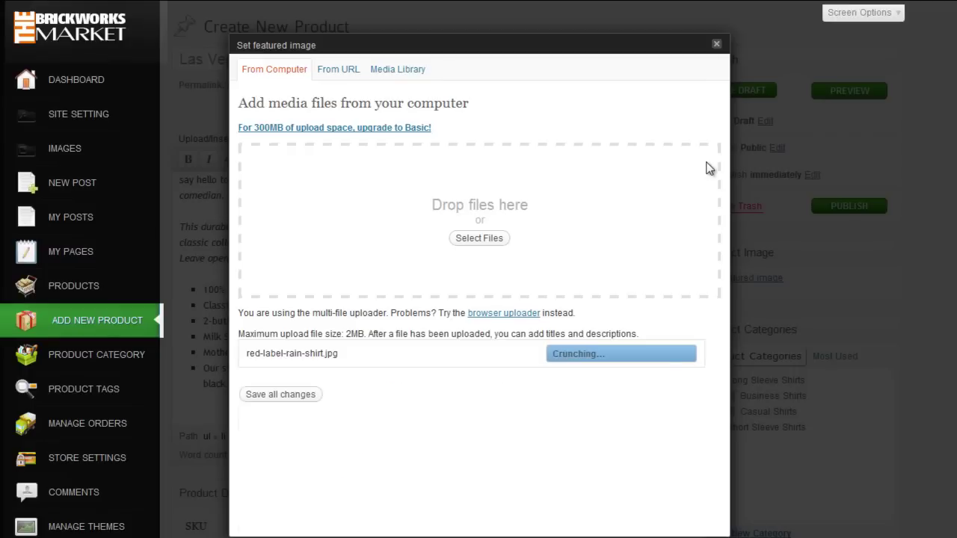
pyautogui.scroll(-5, 520, 458)
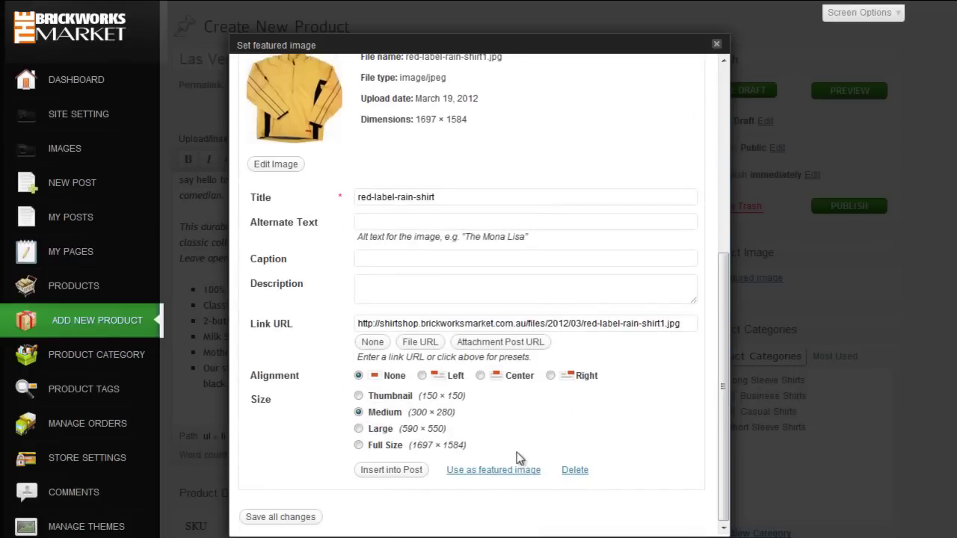
pyautogui.click(495, 471)
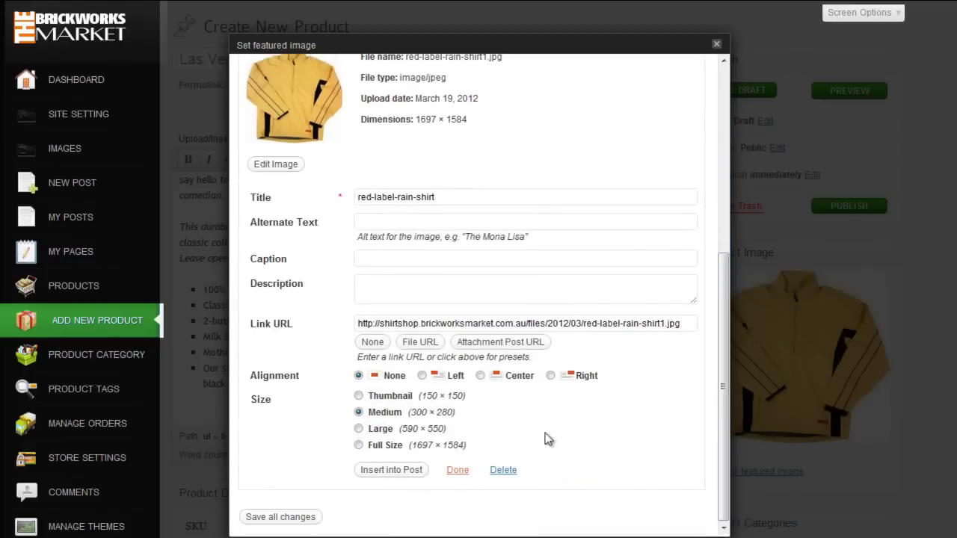
pyautogui.click(716, 44)
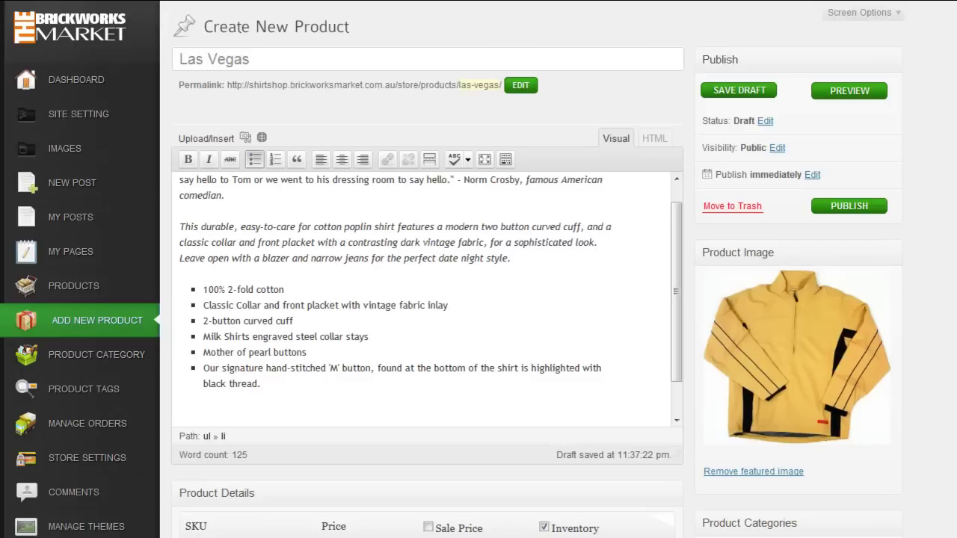
# Step: Publish the Las Vegas product and view its live Shirt Shop page
pyautogui.scroll(-10, 426, 299)
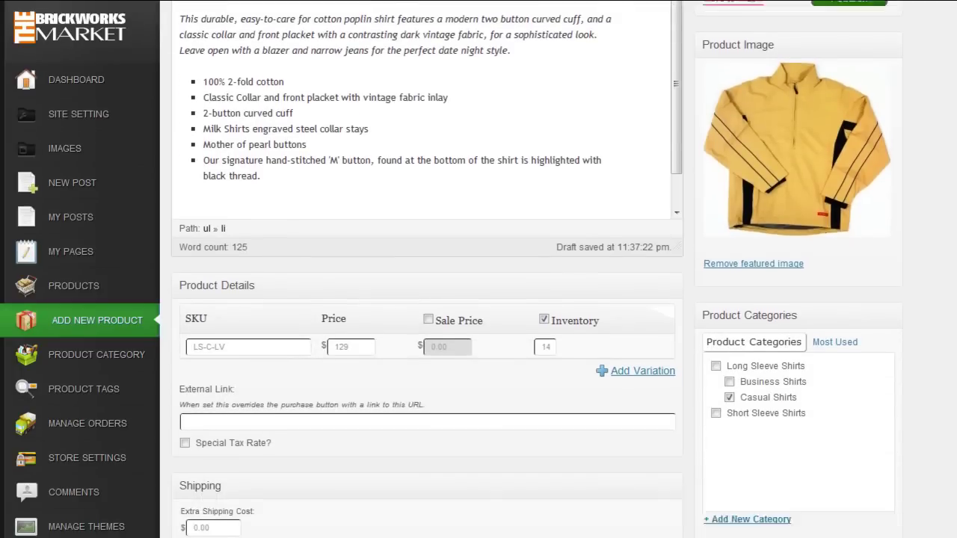
pyautogui.scroll(-3, 949, 509)
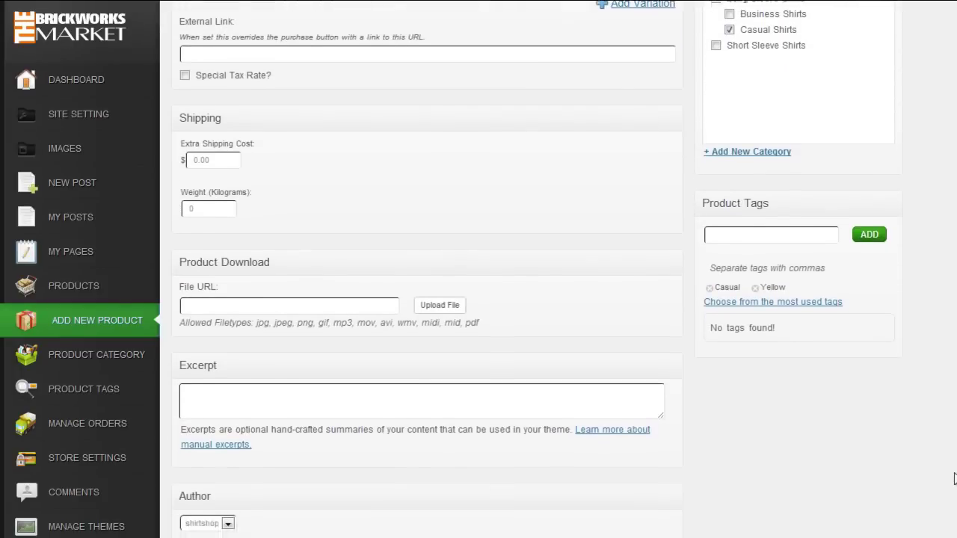
pyautogui.moveTo(950, 495); pyautogui.dragTo(953, 142)
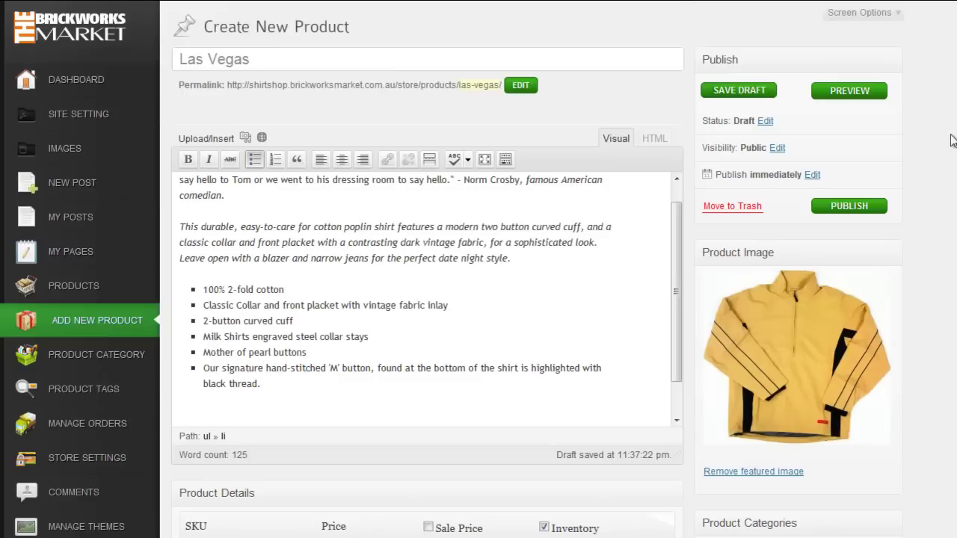
pyautogui.click(837, 211)
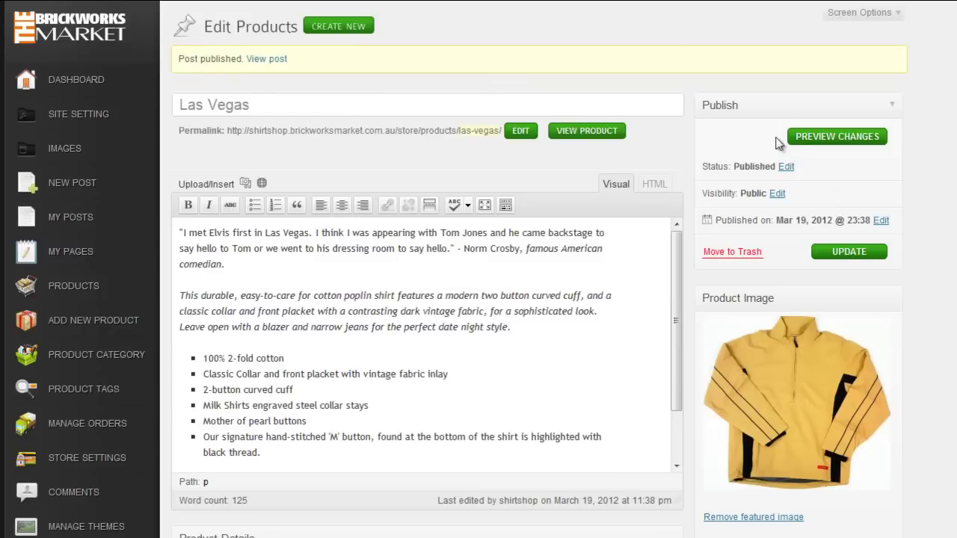
pyautogui.click(552, 139)
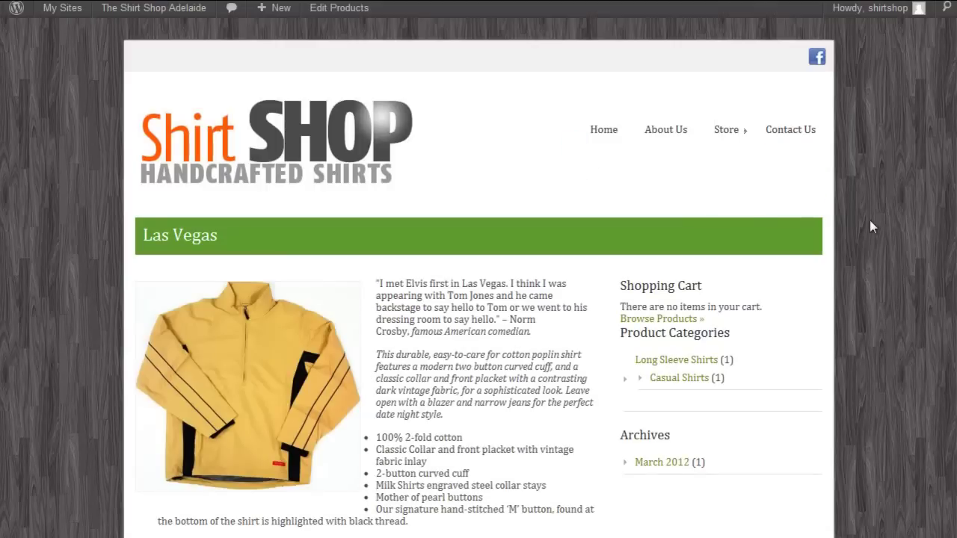
# Step: Add one Las Vegas shirt to the cart and open the cart showing $129.00
pyautogui.scroll(-4, 873, 220)
pyautogui.scroll(1, 874, 222)
pyautogui.scroll(1, 876, 227)
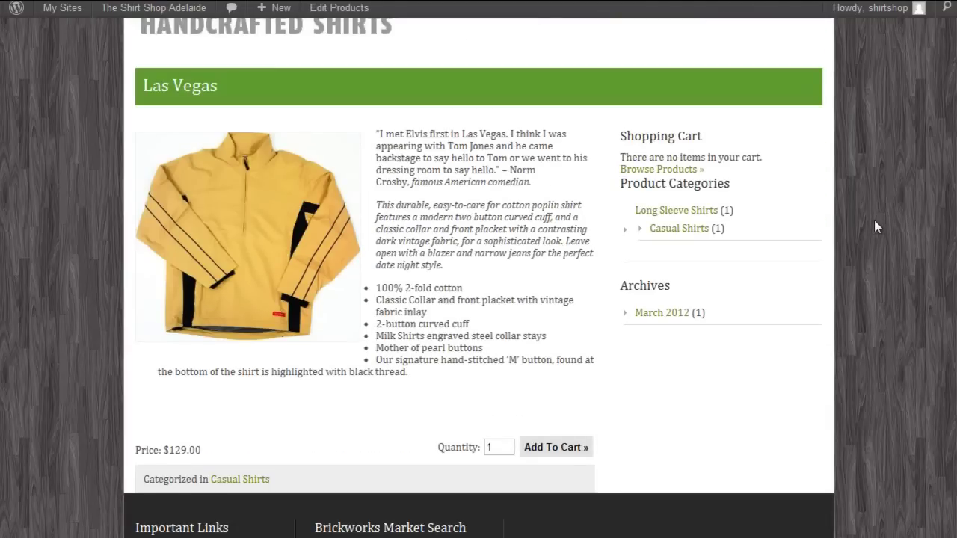
pyautogui.click(557, 448)
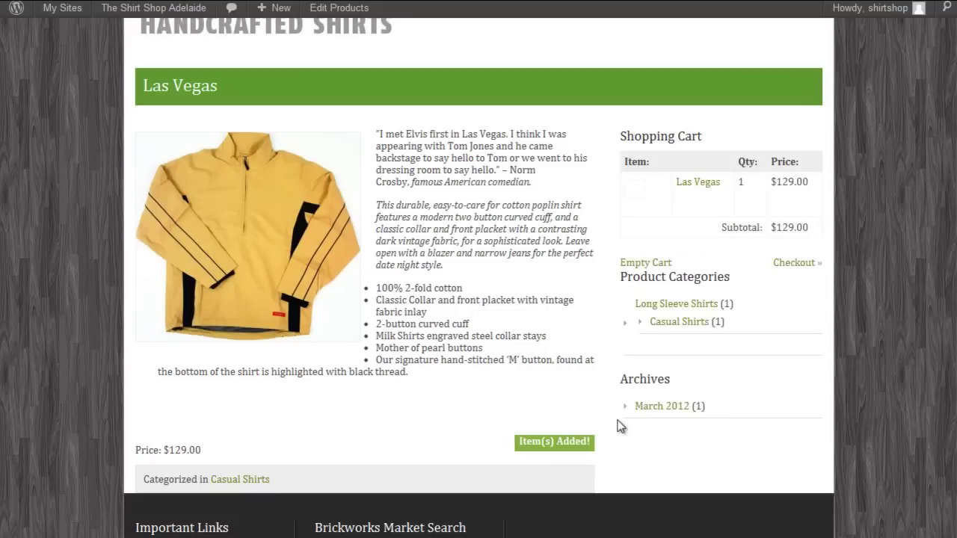
pyautogui.click(798, 263)
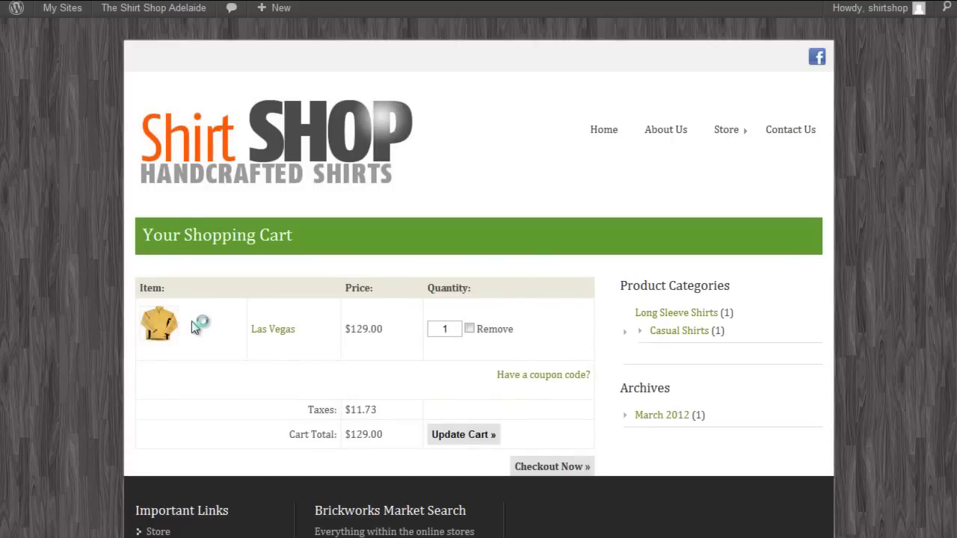
pyautogui.click(238, 350)
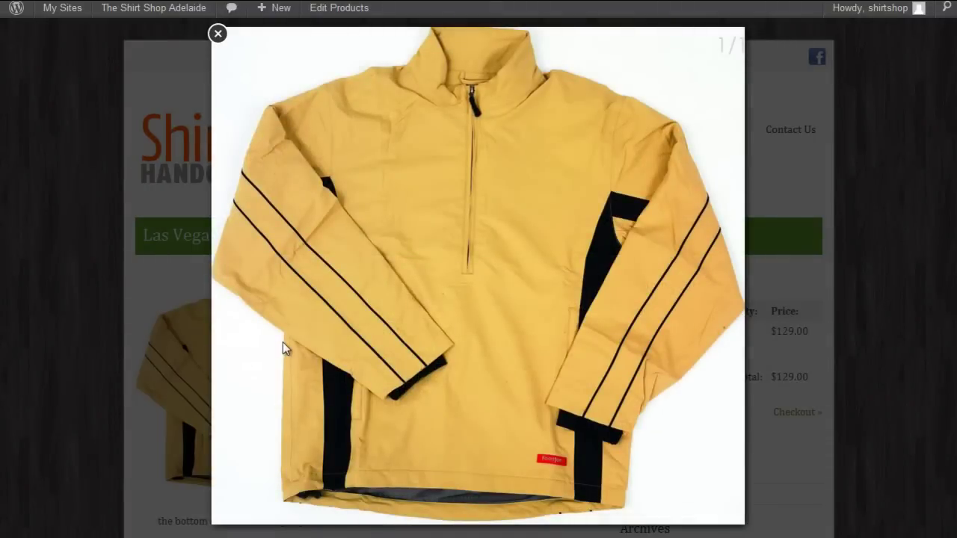
pyautogui.click(217, 35)
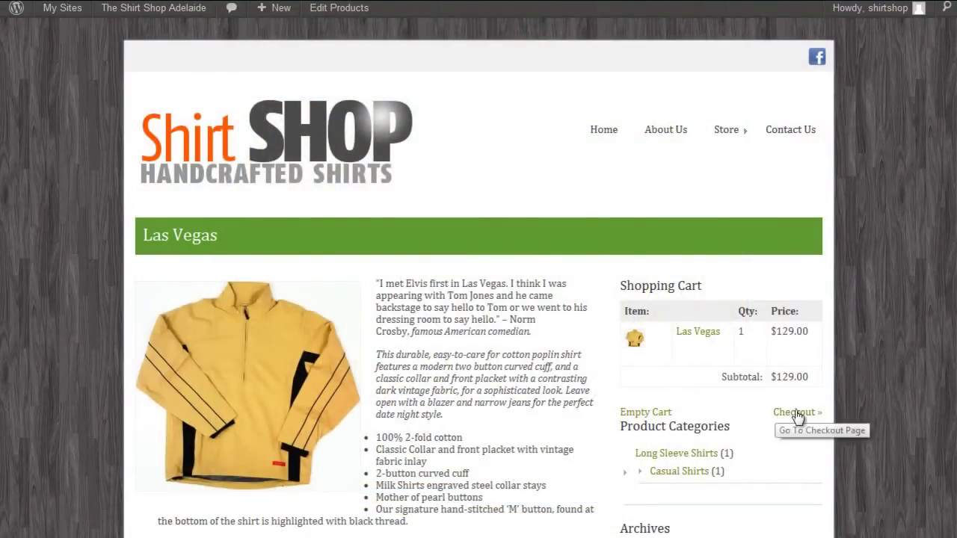
pyautogui.click(797, 413)
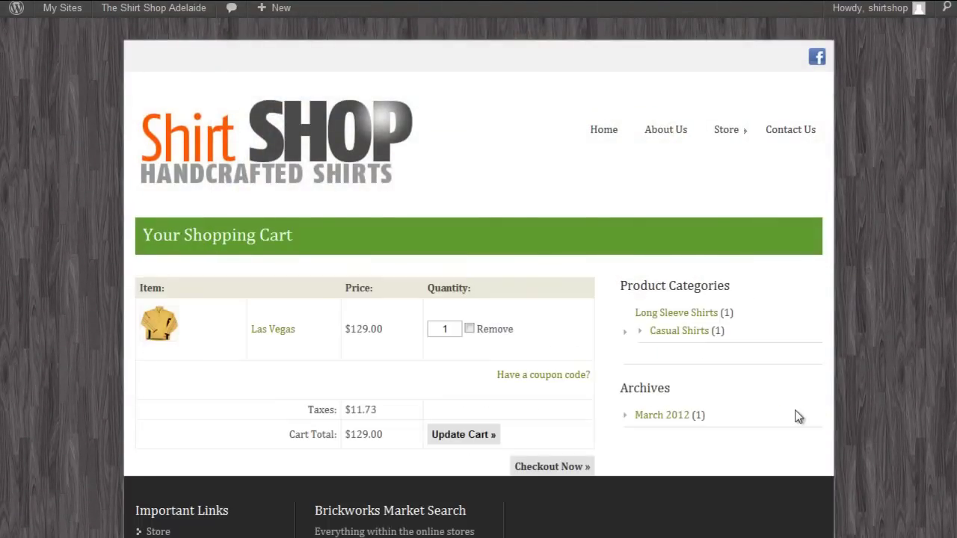
pyautogui.scroll(-1, 762, 367)
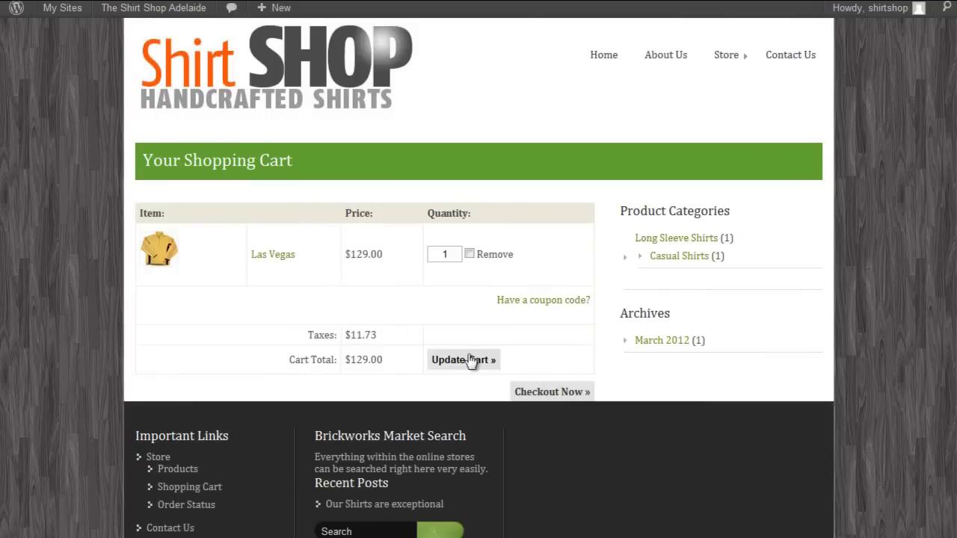
# Step: Apply coupon March2012 for 10% off, bringing the total to $116.09, and check out
pyautogui.click(550, 300)
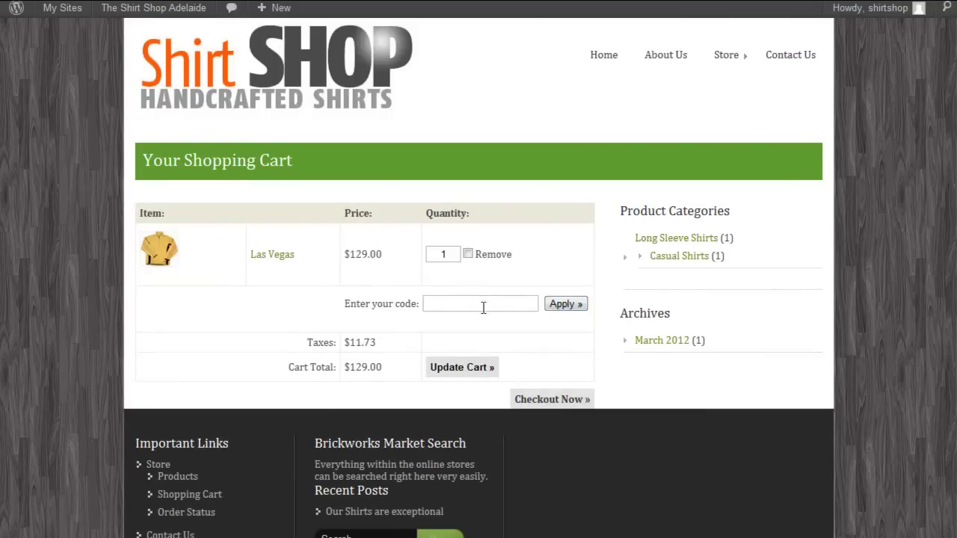
pyautogui.write('March')
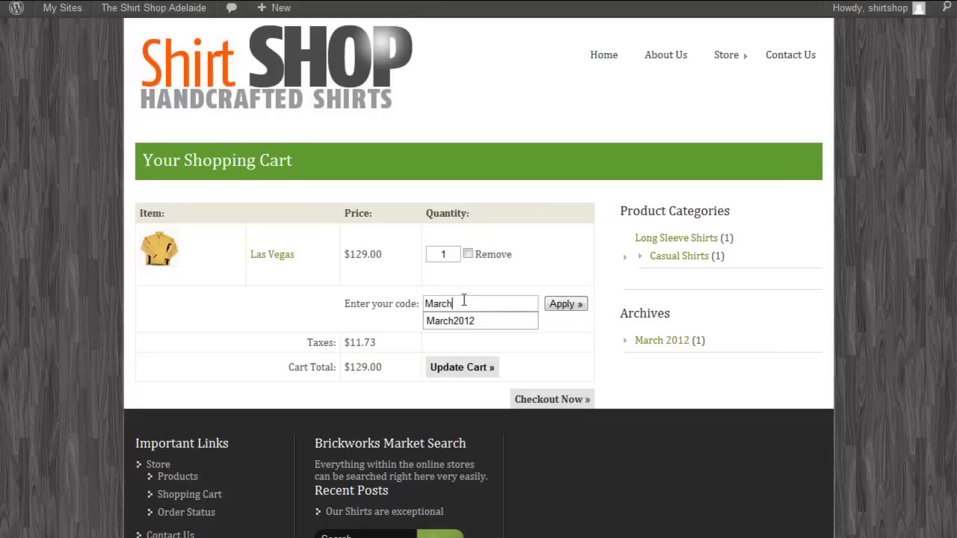
pyautogui.click(474, 322)
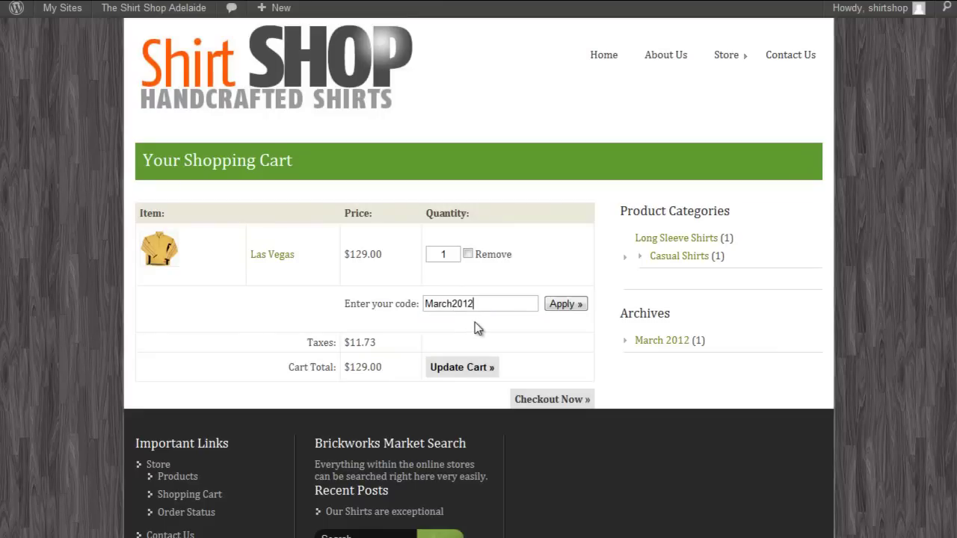
pyautogui.click(562, 307)
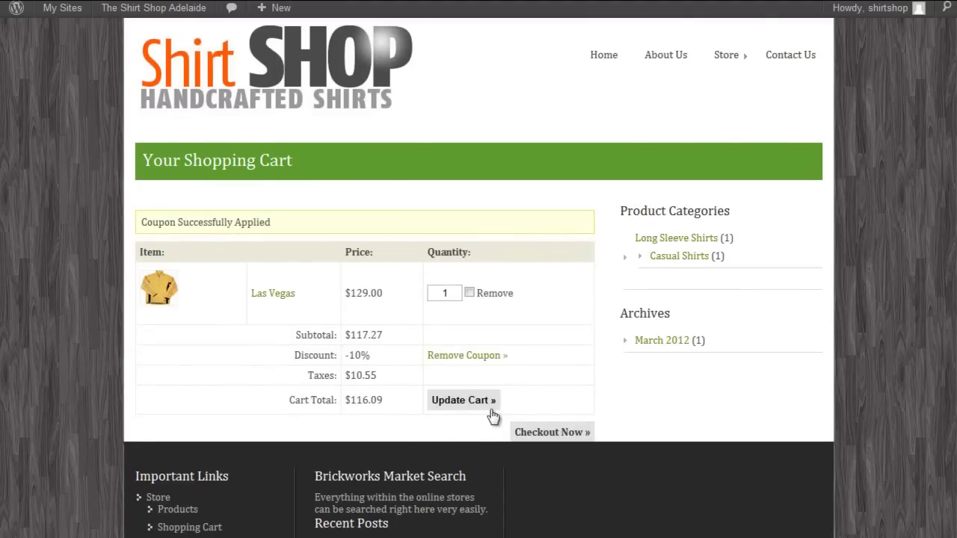
pyautogui.click(553, 433)
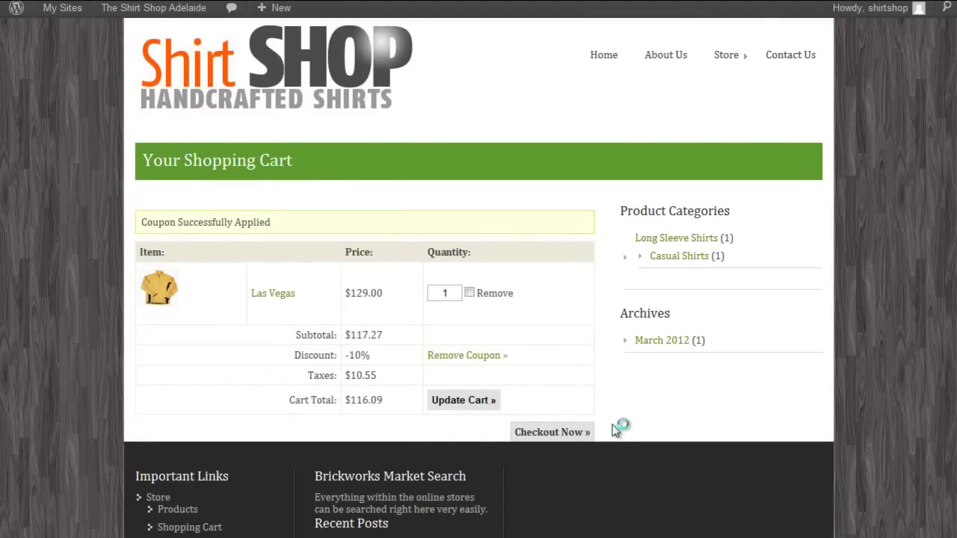
# Step: Fill in the buyer's name, postal address and city, autofilling state, postcode and phone
pyautogui.scroll(-2, 496, 348)
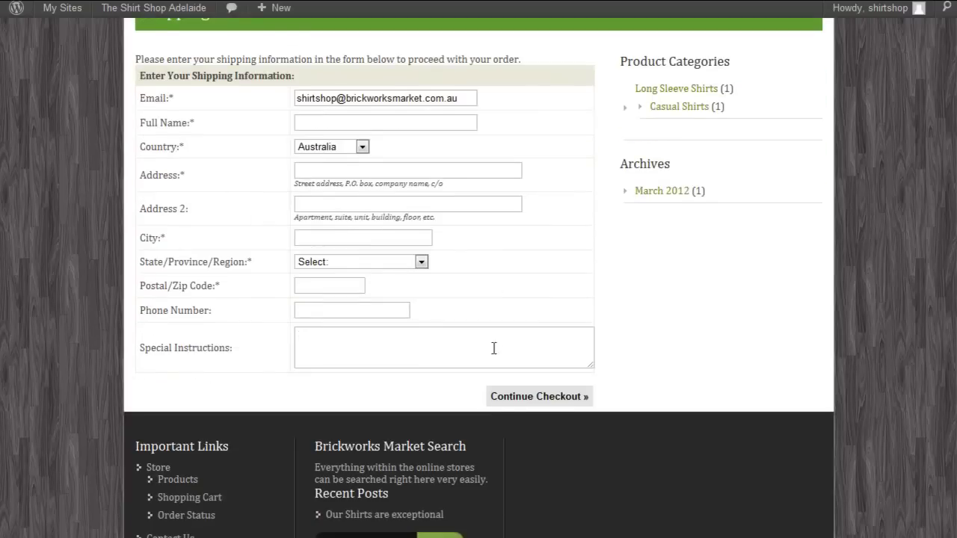
pyautogui.click(300, 198)
pyautogui.click(320, 230)
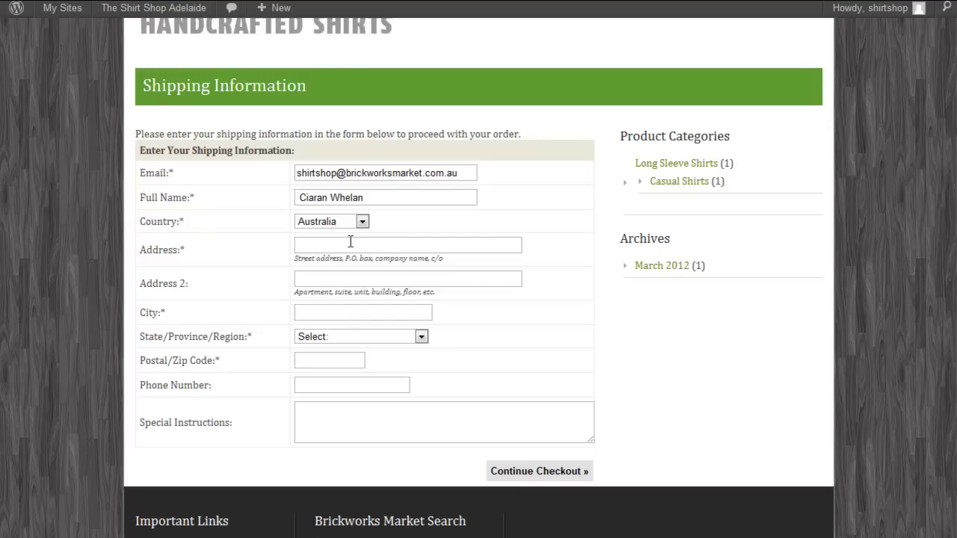
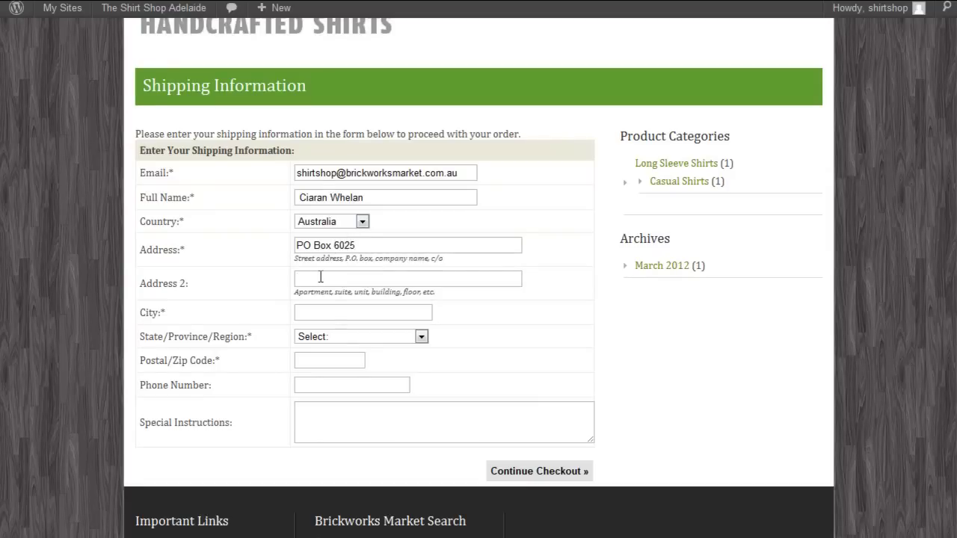
pyautogui.click(327, 312)
pyautogui.write('We')
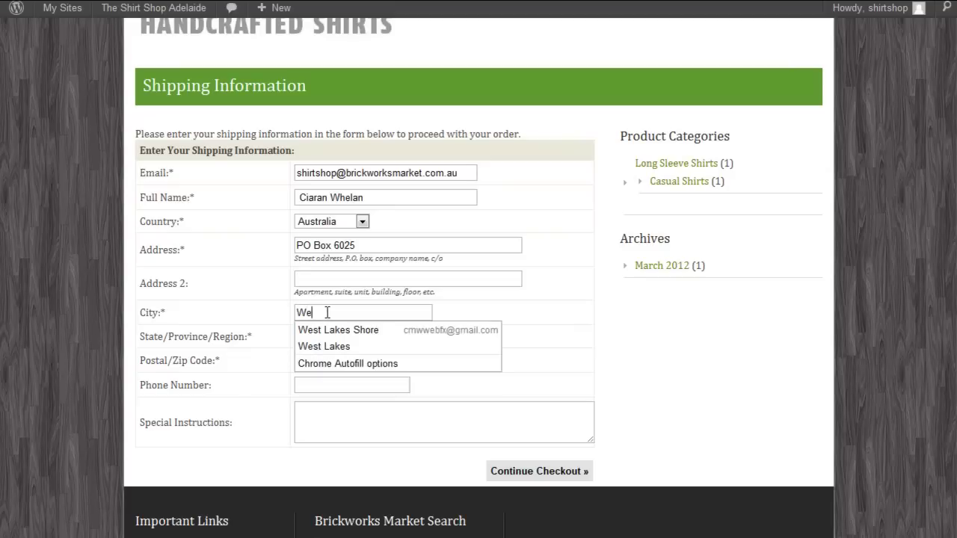
pyautogui.write('st Lakes ')
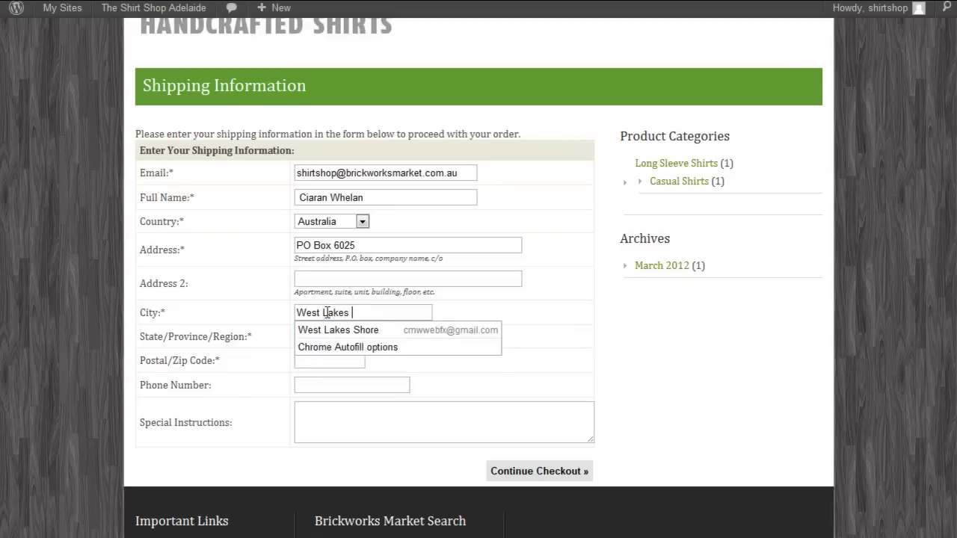
pyautogui.write('Shorer')
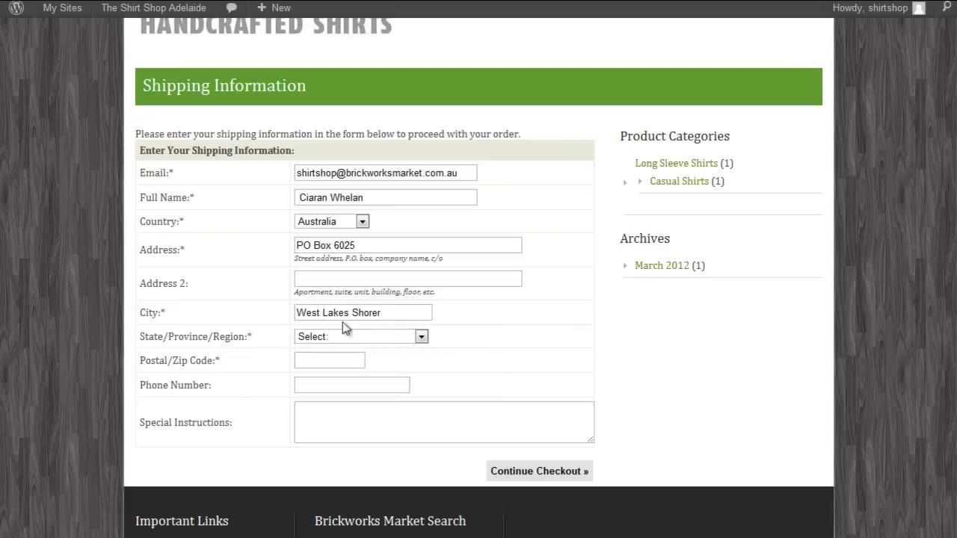
pyautogui.press('BackSpace')
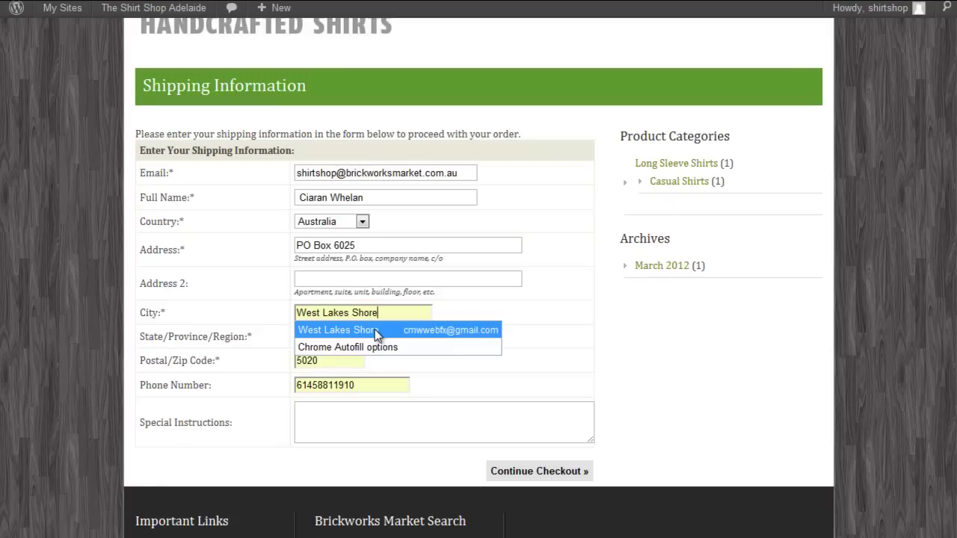
pyautogui.click(375, 329)
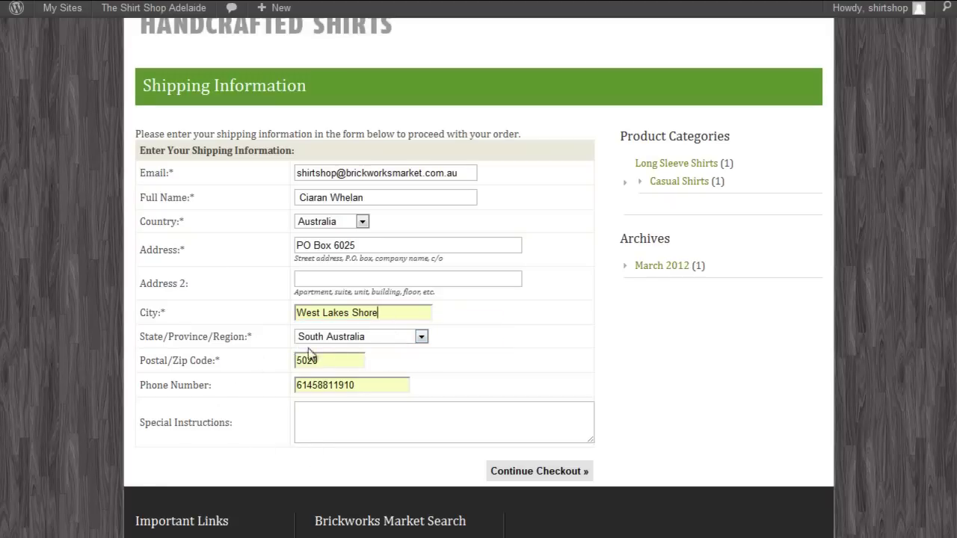
# Step: Paste a delivery note into Special Instructions and continue to payment information
pyautogui.click(429, 411)
pyautogui.write('Please can you send this with a special note...')
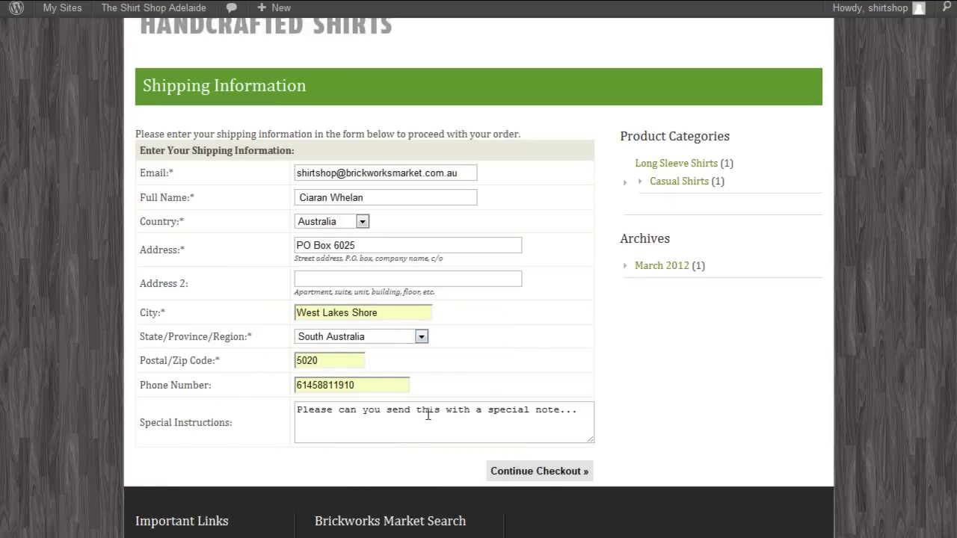
pyautogui.click(527, 473)
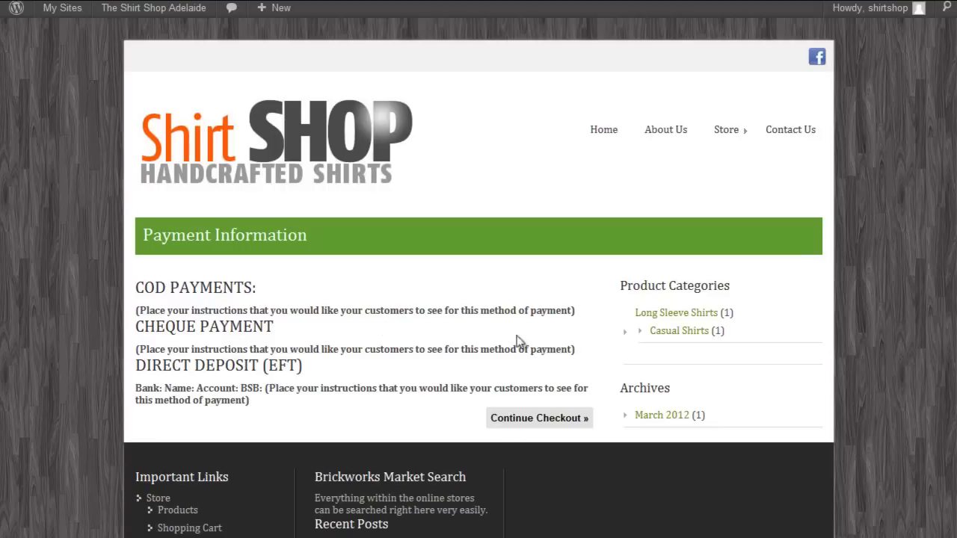
# Step: Confirm payment to place the $122.09 Las Vegas shirt order
pyautogui.click(521, 423)
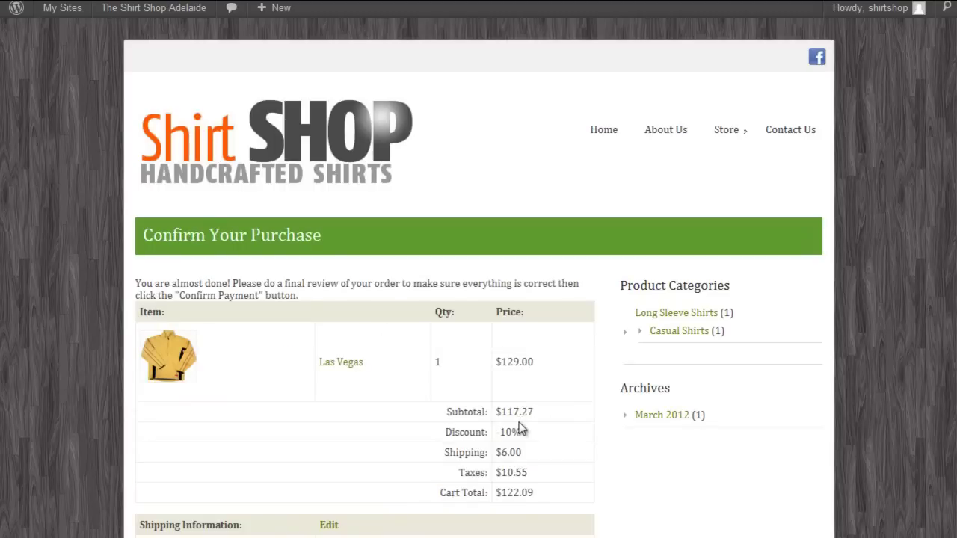
pyautogui.scroll(-3, 521, 429)
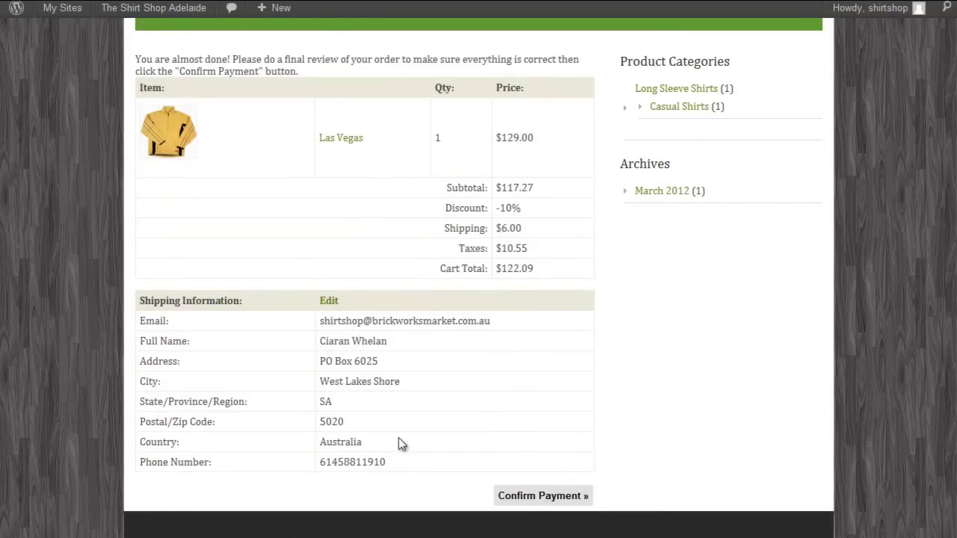
pyautogui.click(527, 496)
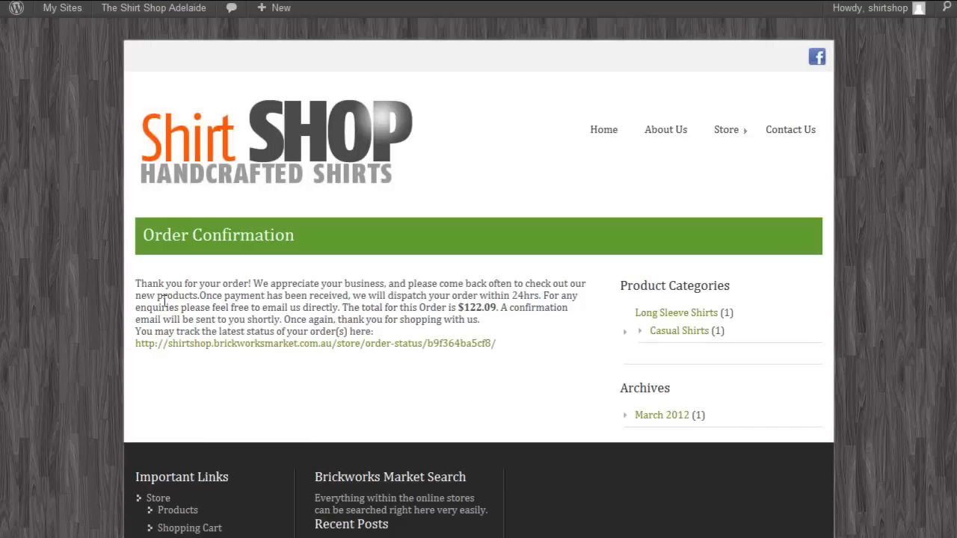
pyautogui.click(381, 349)
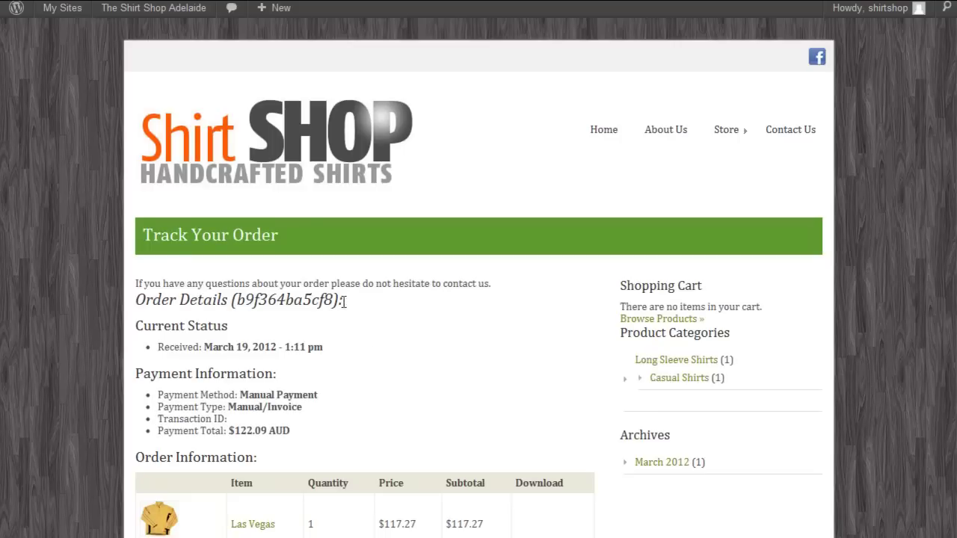
# Step: Scroll through the new order's Track Your Order details
pyautogui.scroll(-1, 344, 304)
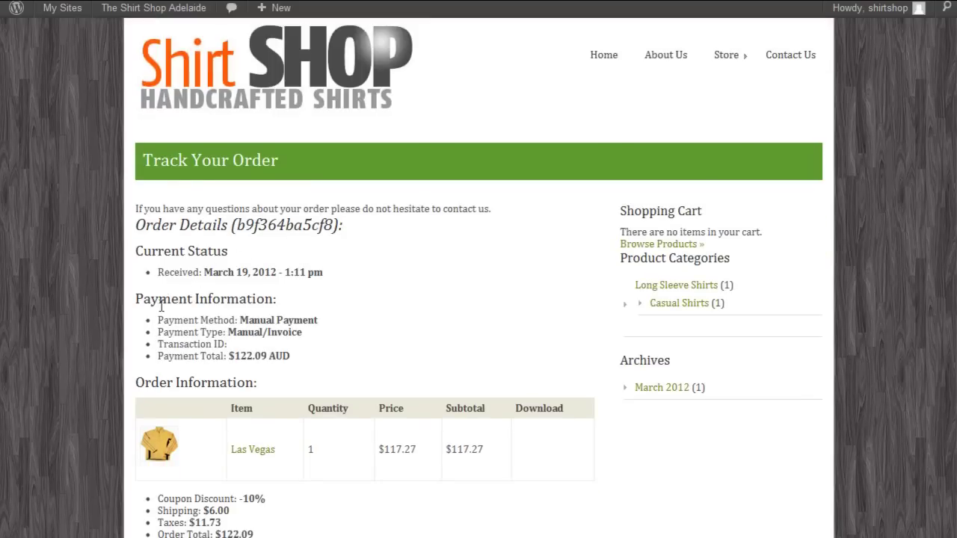
pyautogui.scroll(-1, 265, 340)
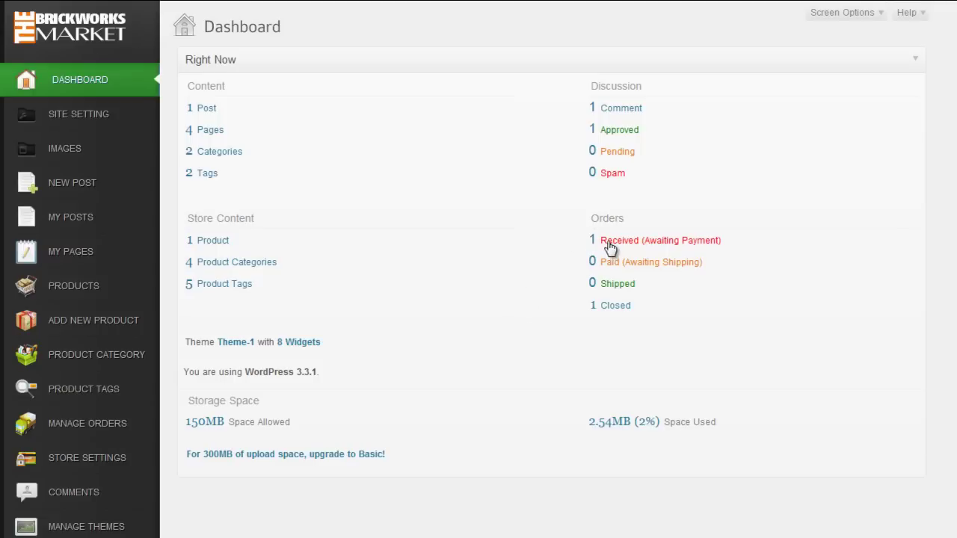
# Step: Mark the awaiting-payment Las Vegas order as Paid, then change its status to Shipped
pyautogui.click(700, 241)
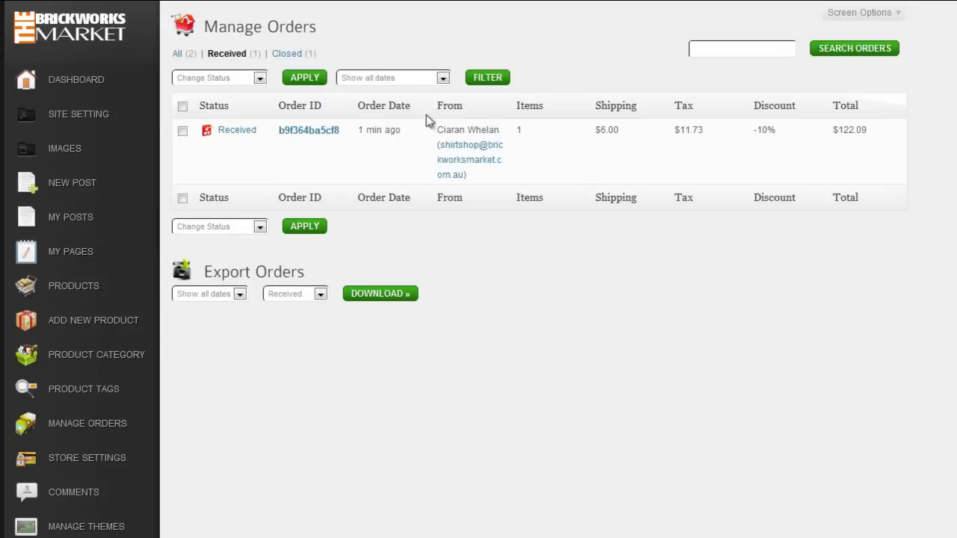
pyautogui.moveTo(217, 142)
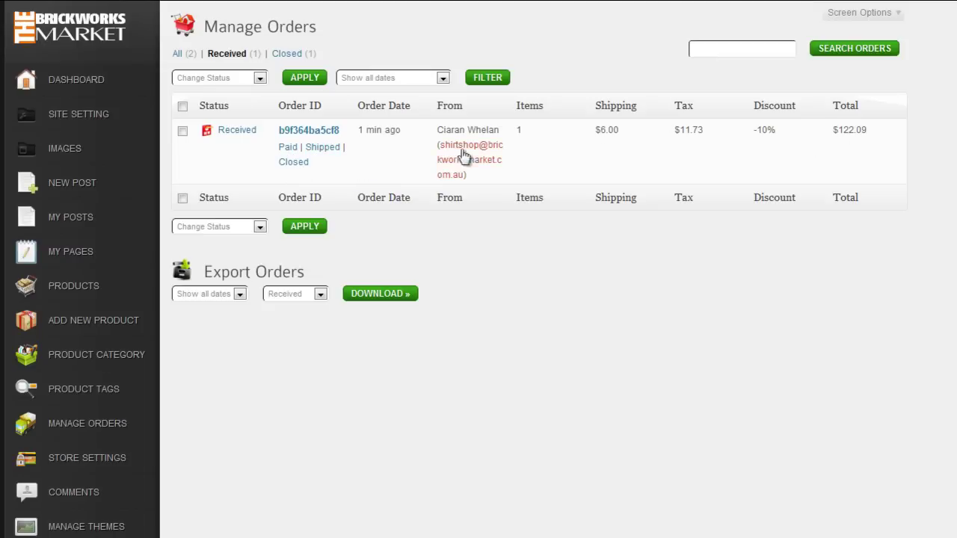
pyautogui.click(288, 147)
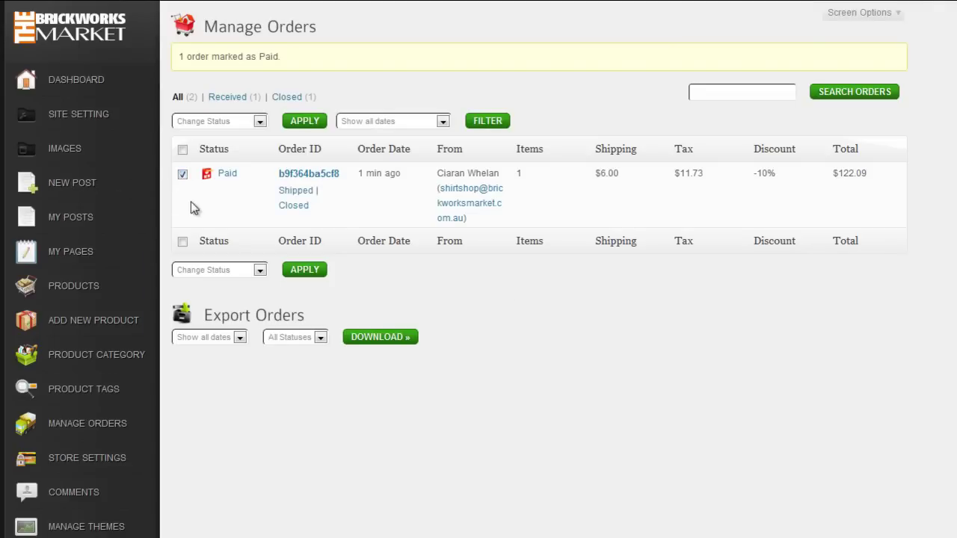
pyautogui.click(260, 269)
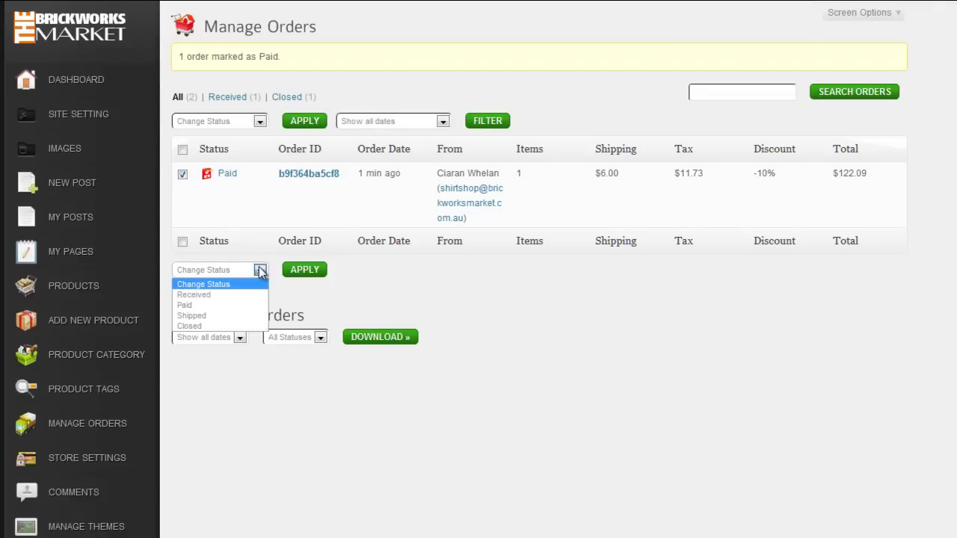
pyautogui.click(209, 315)
pyautogui.click(307, 272)
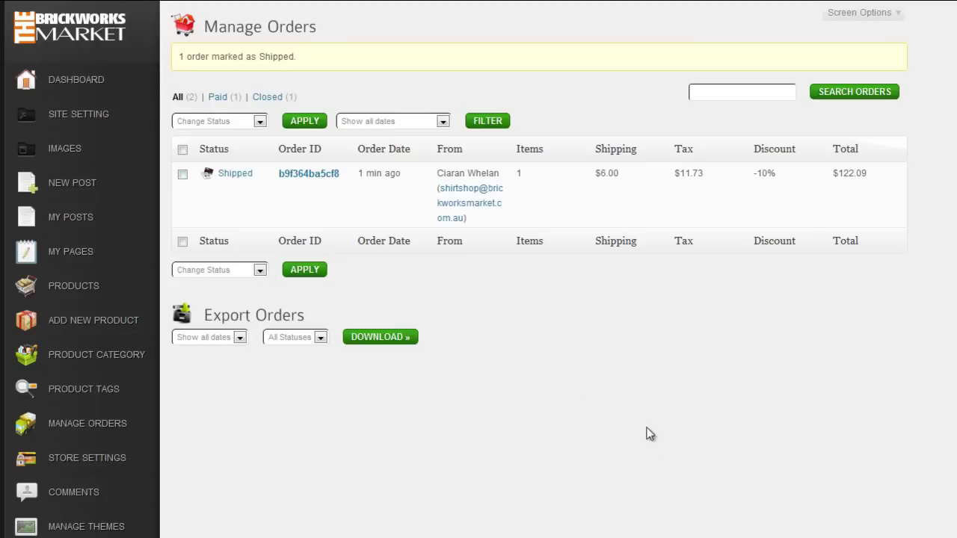
pyautogui.click(73, 83)
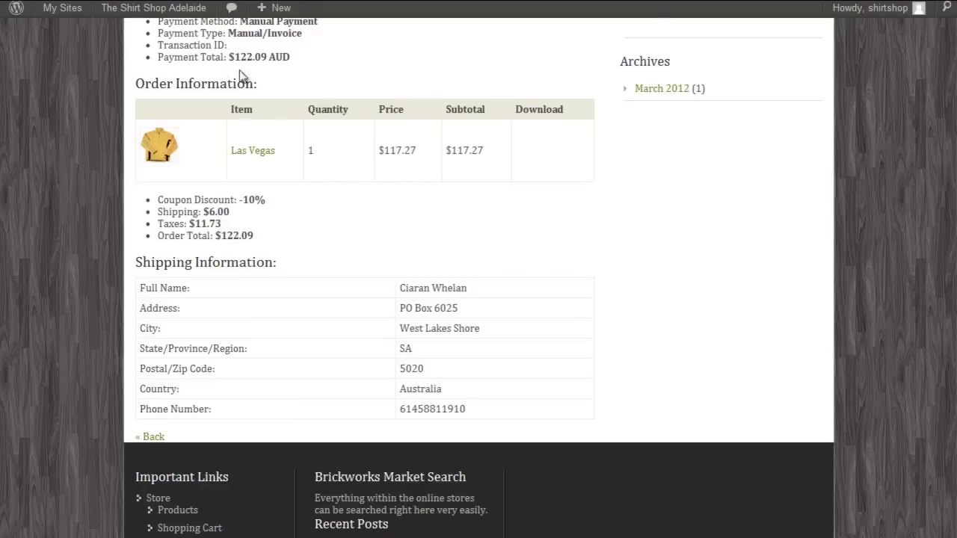
# Step: Check the Received status date on the Track Your Order page
pyautogui.scroll(3, 278, 79)
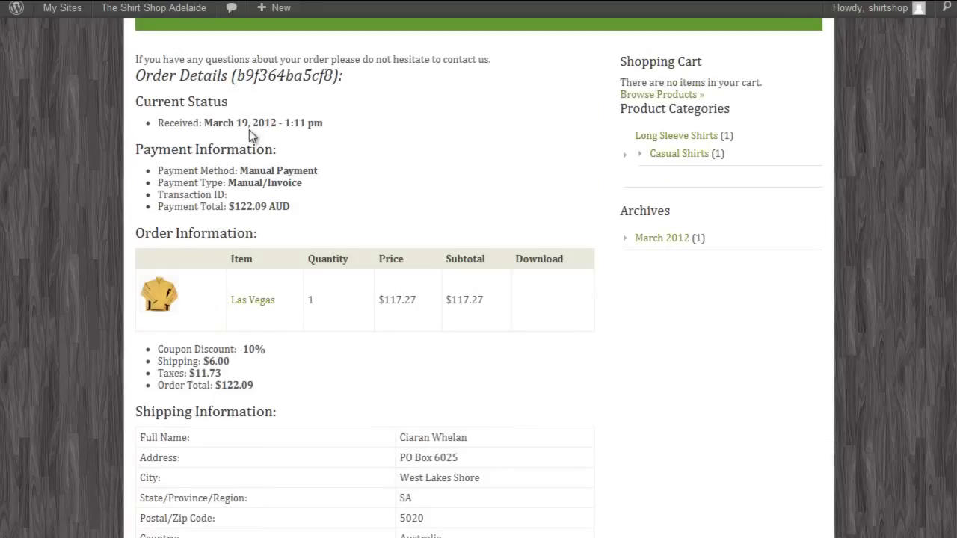
pyautogui.moveTo(156, 123); pyautogui.dragTo(323, 124)
pyautogui.click(390, 136)
# Step: Reload the tracking page to confirm the Shipped and Paid updates, then return to the shop home page
pyautogui.press('F5')
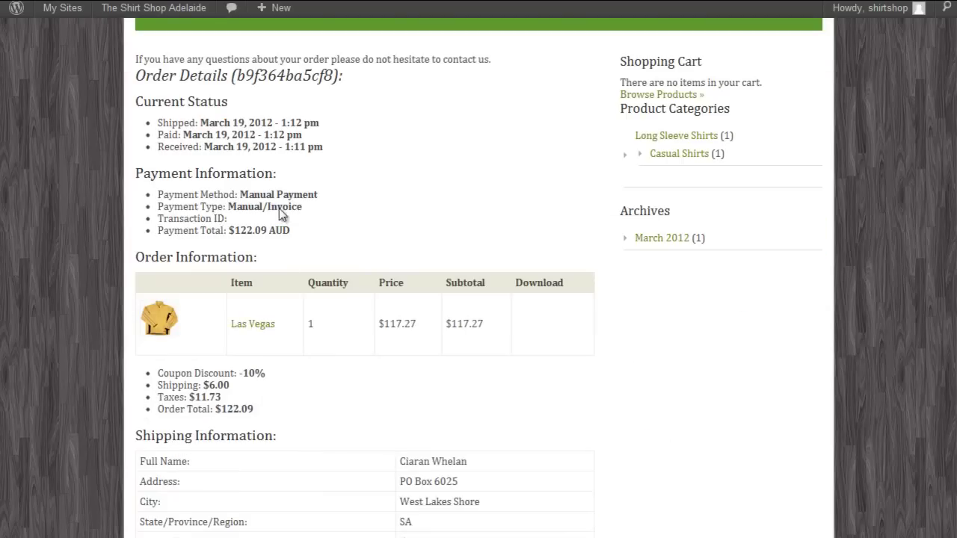
pyautogui.moveTo(158, 127); pyautogui.dragTo(327, 147)
pyautogui.click(346, 161)
pyautogui.scroll(-4, 388, 207)
pyautogui.scroll(3, 374, 240)
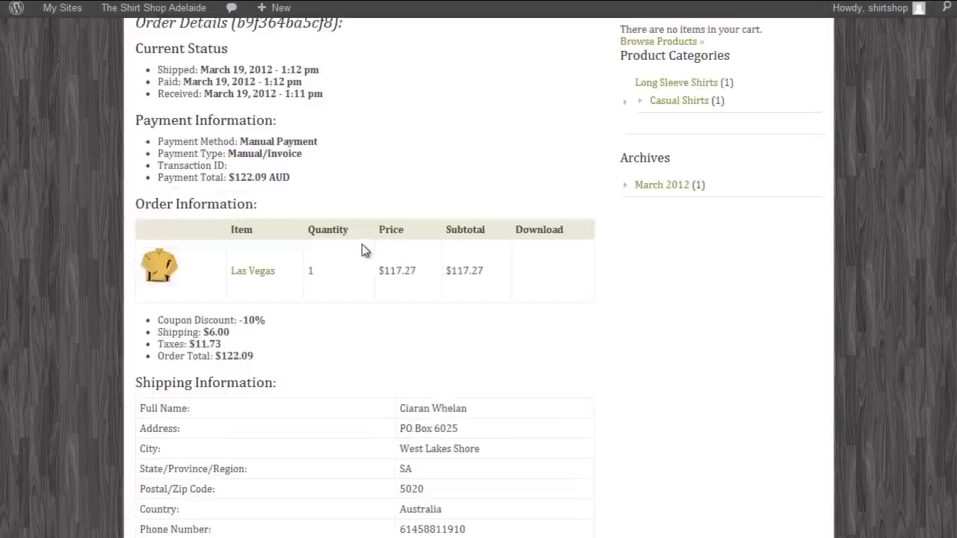
pyautogui.scroll(4, 362, 250)
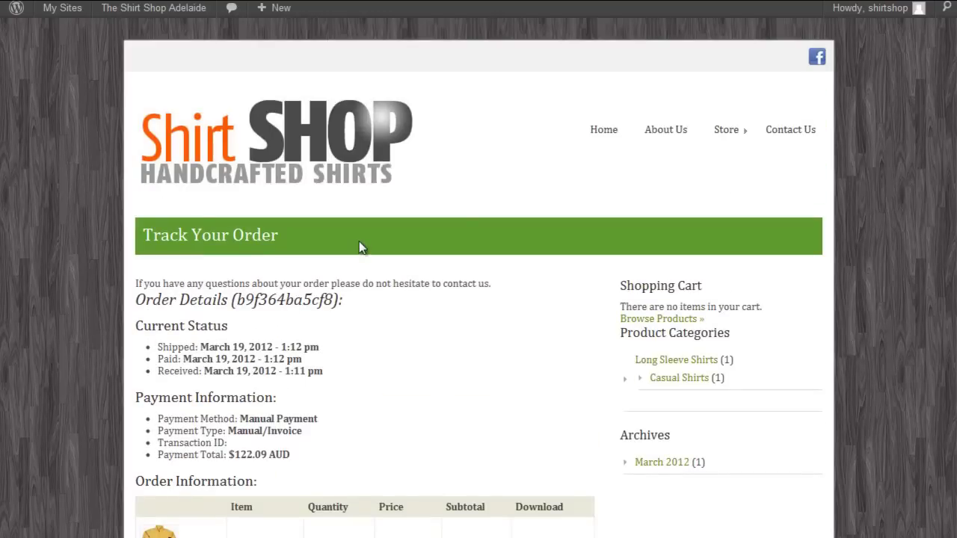
pyautogui.click(290, 184)
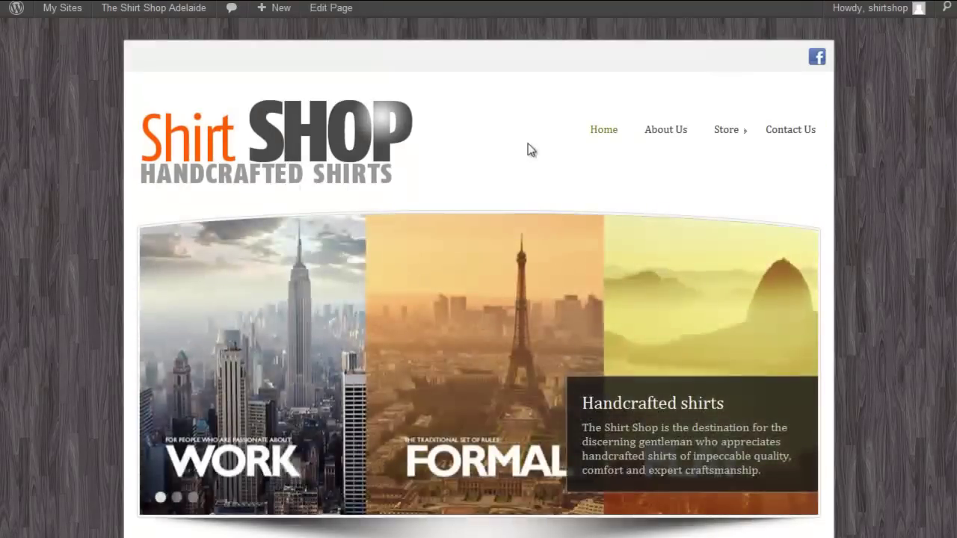
# Step: Go to the Contact Us page and open it in the page editor
pyautogui.scroll(-3, 535, 148)
pyautogui.scroll(-3, 539, 147)
pyautogui.scroll(6, 568, 192)
pyautogui.click(785, 133)
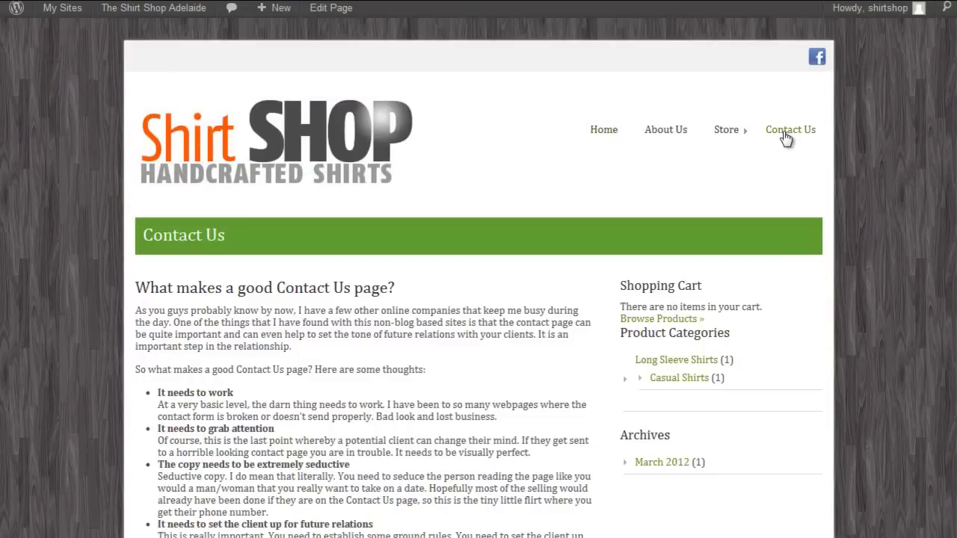
pyautogui.scroll(-4, 380, 204)
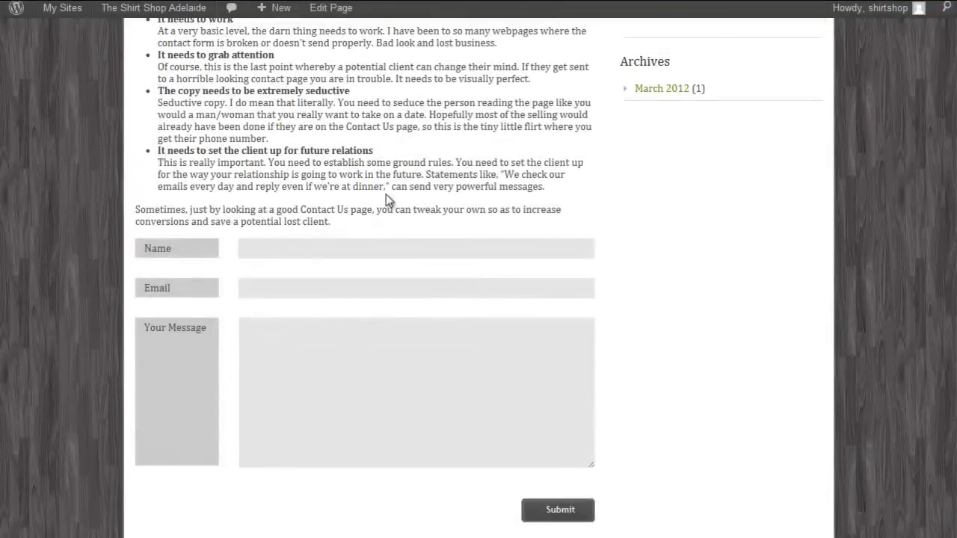
pyautogui.scroll(5, 385, 198)
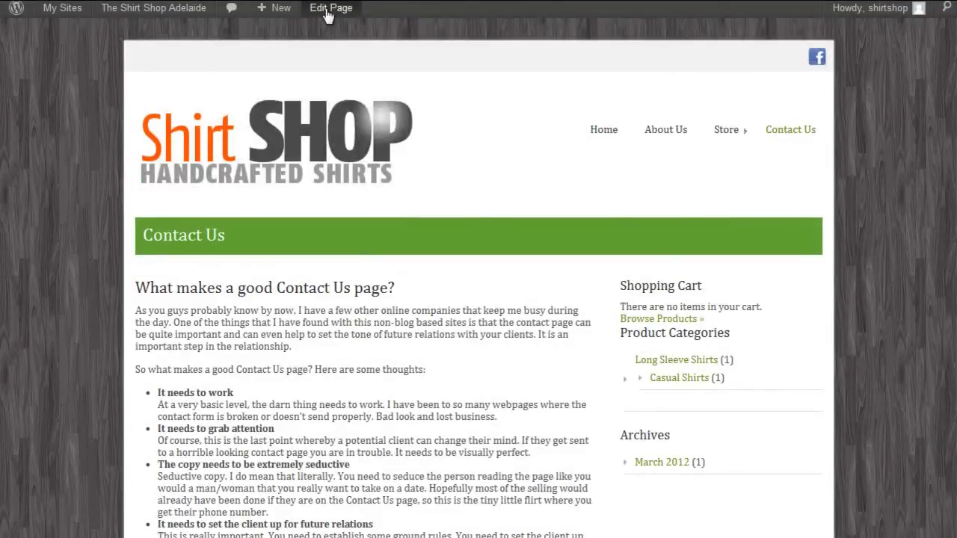
pyautogui.click(326, 9)
# Step: Replace the Contact Us body with 'Thank you for taking the time to visit us at The Shirt Shop. Please feel free to send us a message directly with the form below'
pyautogui.moveTo(179, 270); pyautogui.dragTo(599, 507)
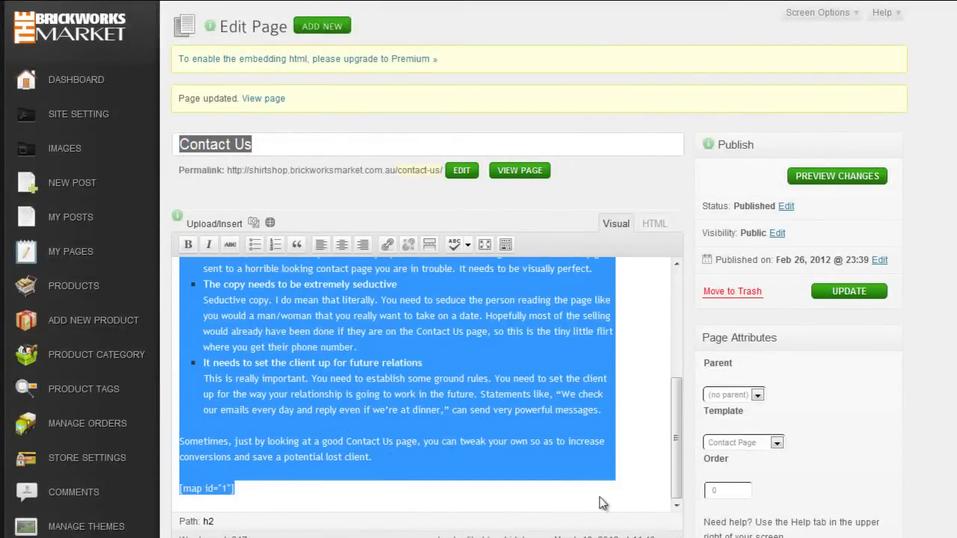
pyautogui.press('BackSpace')
pyautogui.write('Thank')
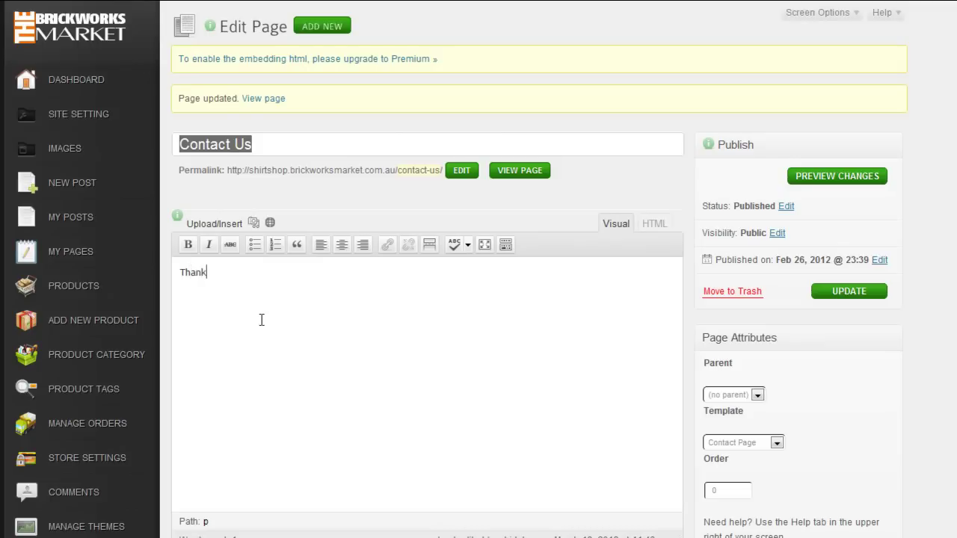
pyautogui.write(' you for taking the time to visi')
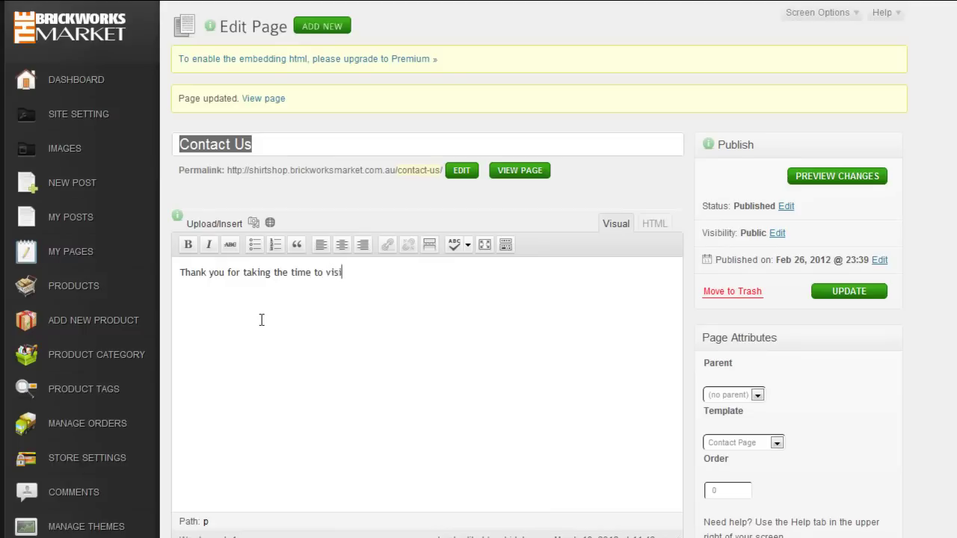
pyautogui.write('t us at the')
pyautogui.press('BackSpace')
pyautogui.press('BackSpace')
pyautogui.press('BackSpace')
pyautogui.write('The Shirt Shop')
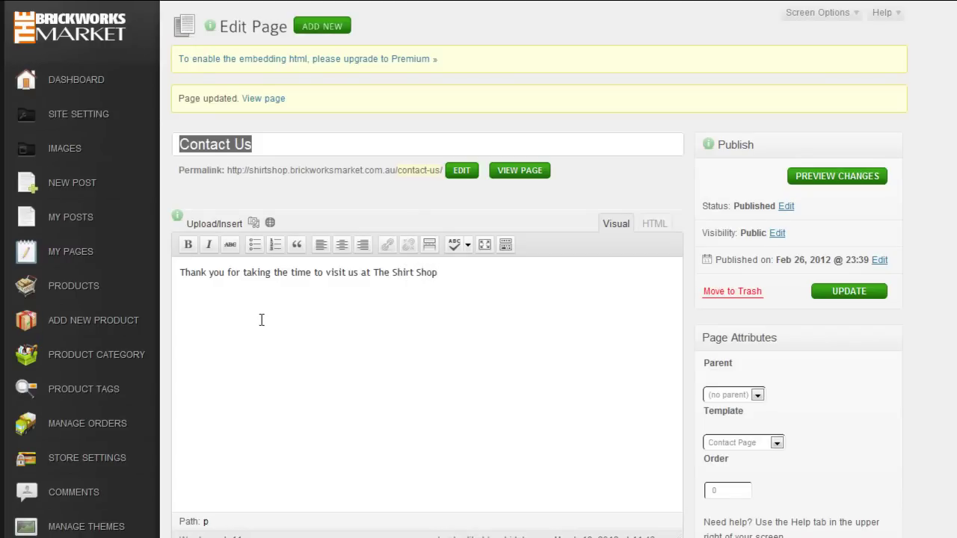
pyautogui.write('. Please feel free to send us a mess')
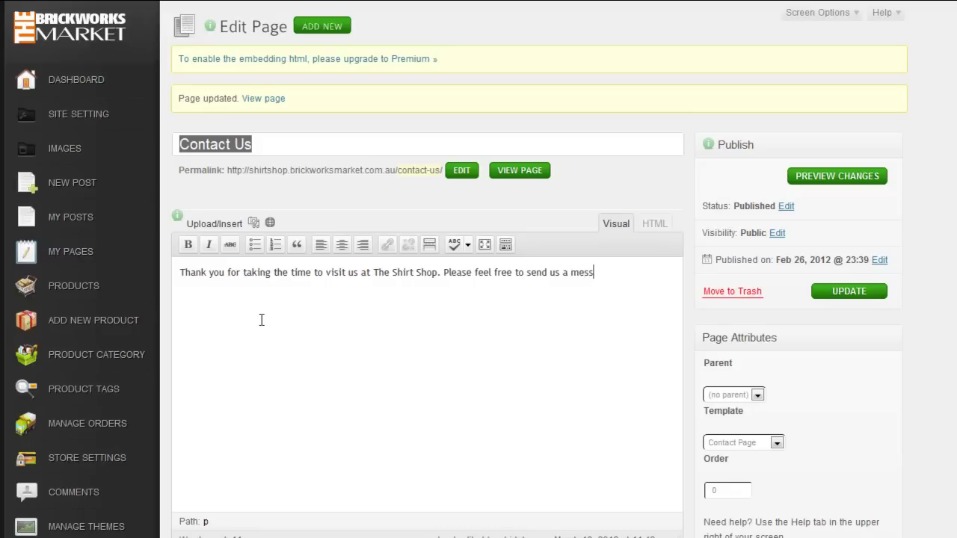
pyautogui.write('age directly with the form below')
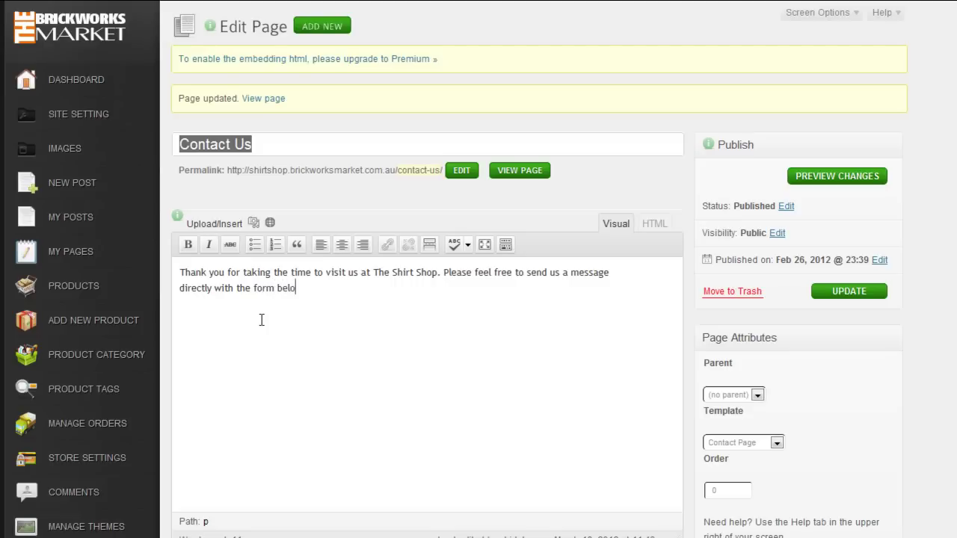